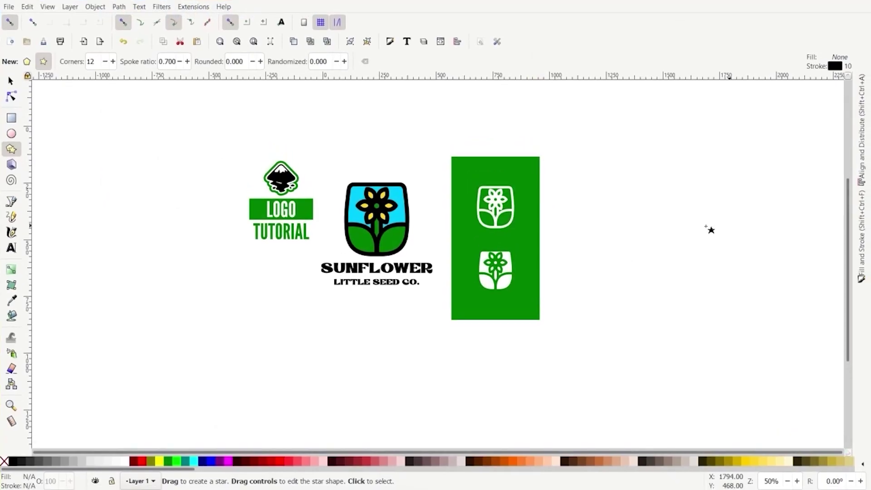
Draw an upright ellipse about 134 × 218 px in the empty area below the artwork, with green fill and no stroke
left_click(10, 81)
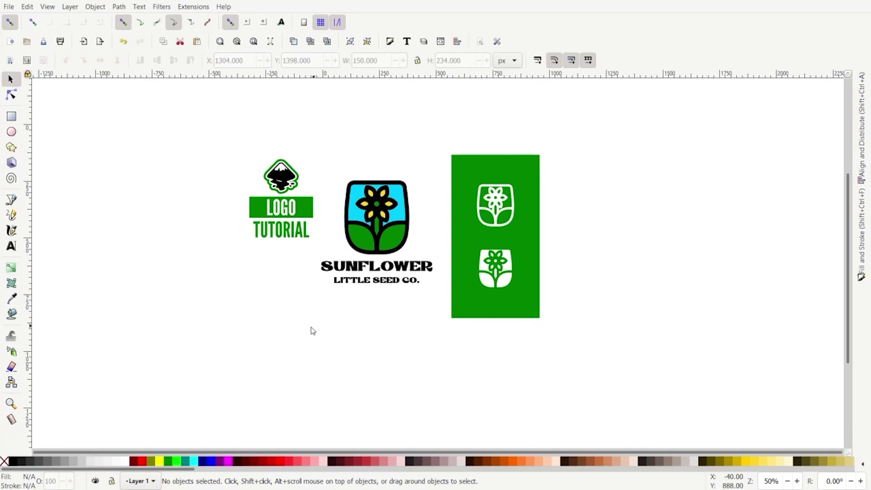
scroll(308, 331, "down", 10)
scroll(290, 316, "down", 2)
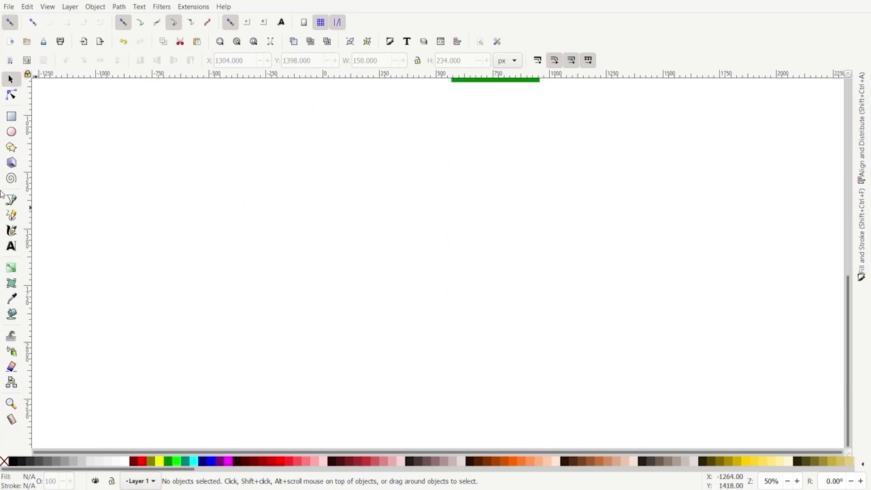
left_click(11, 133)
left_click_drag(408, 171, 440, 222)
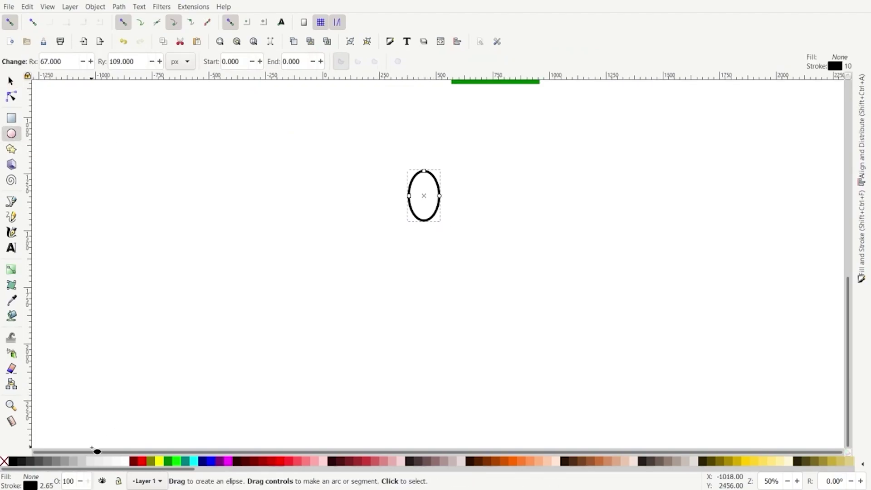
left_click(170, 463)
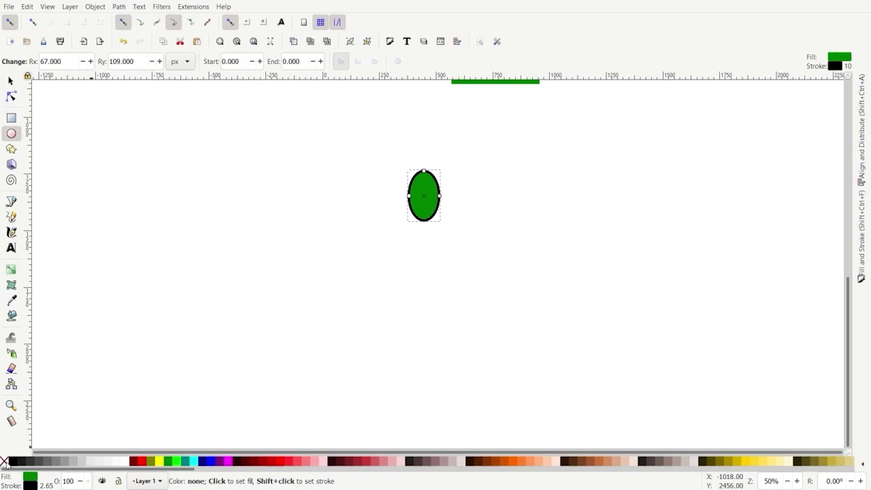
left_click(5, 462, "shift")
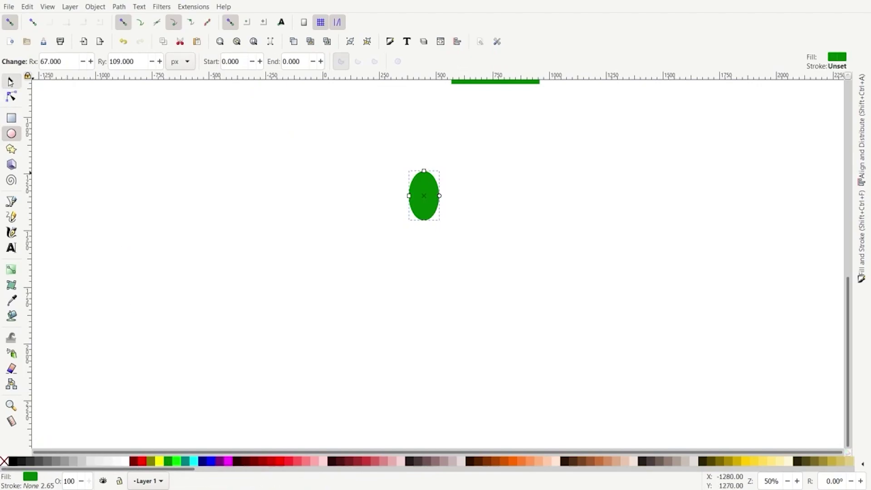
Convert the ellipse to a path and make its upper and lower nodes corners to form a pointed petal
left_click(11, 83)
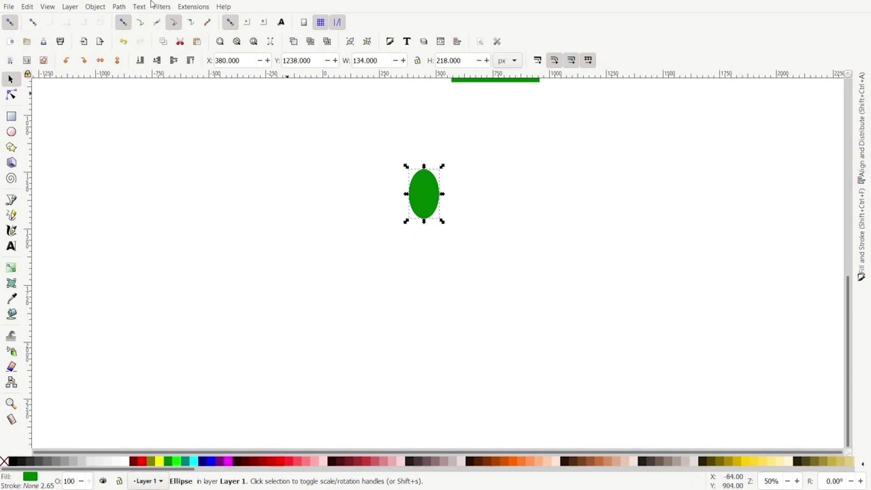
left_click(120, 6)
left_click(142, 17)
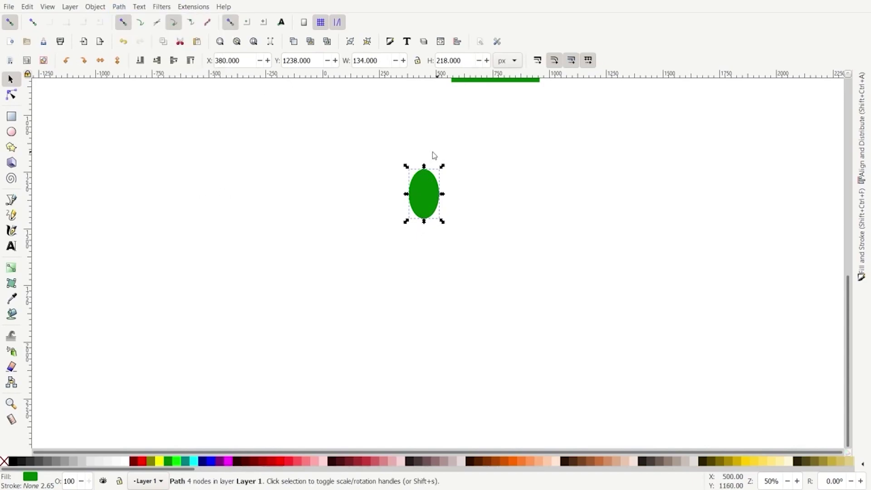
left_click(11, 95)
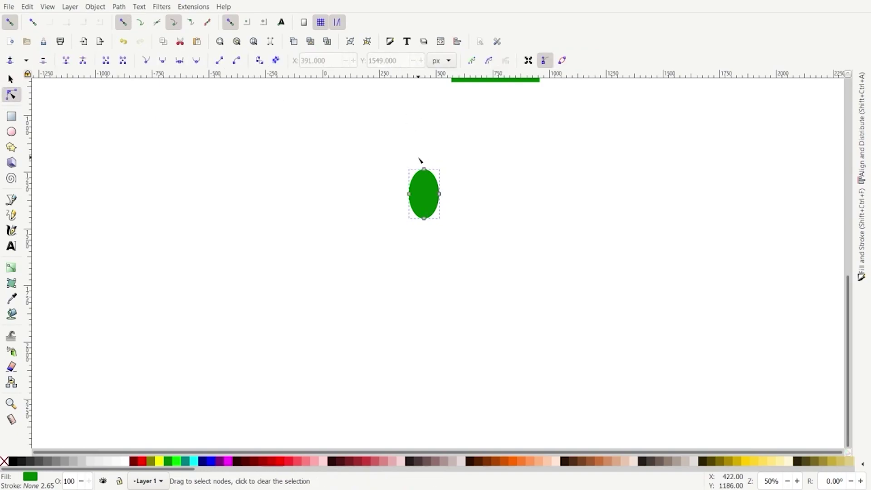
scroll(454, 180, "up", 2)
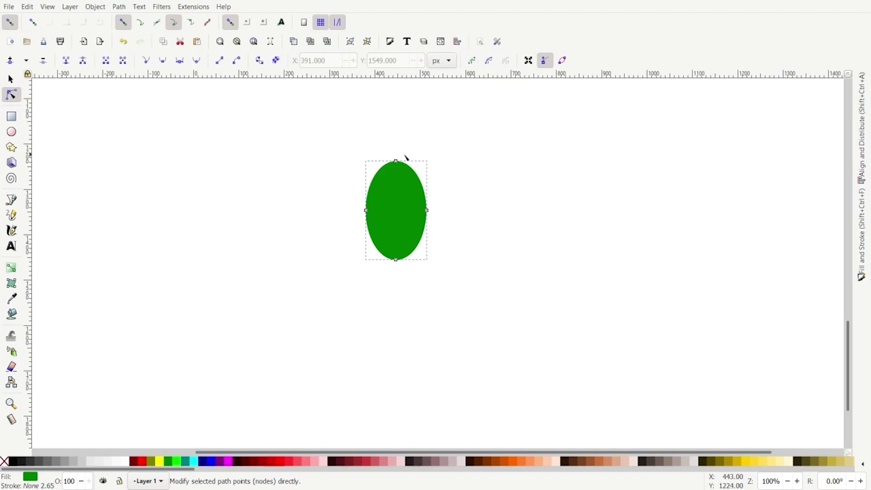
left_click_drag(384, 148, 409, 292)
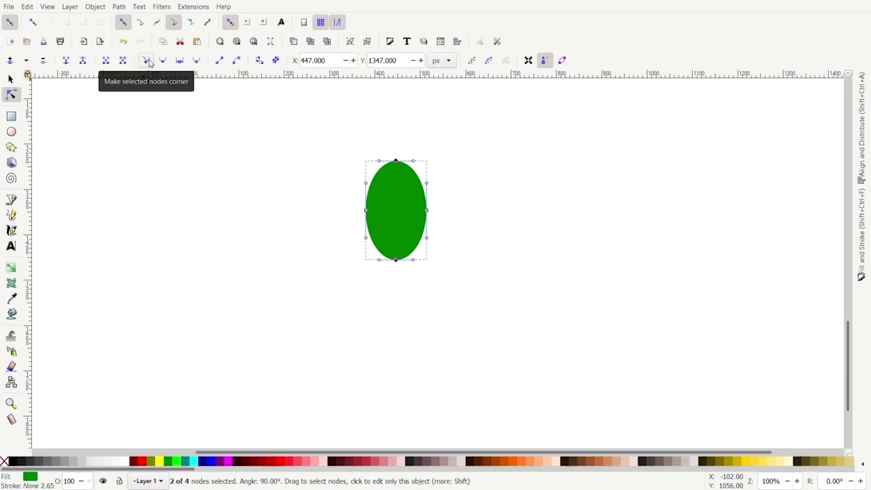
left_click(146, 60)
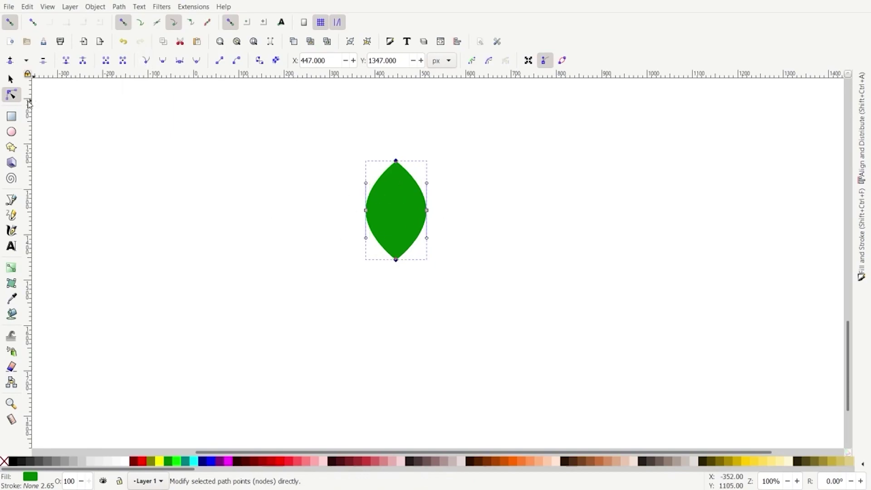
Move the petal's rotation centre straight down to a point slightly below its lower tip
key("s")
scroll(416, 212, "down", 2)
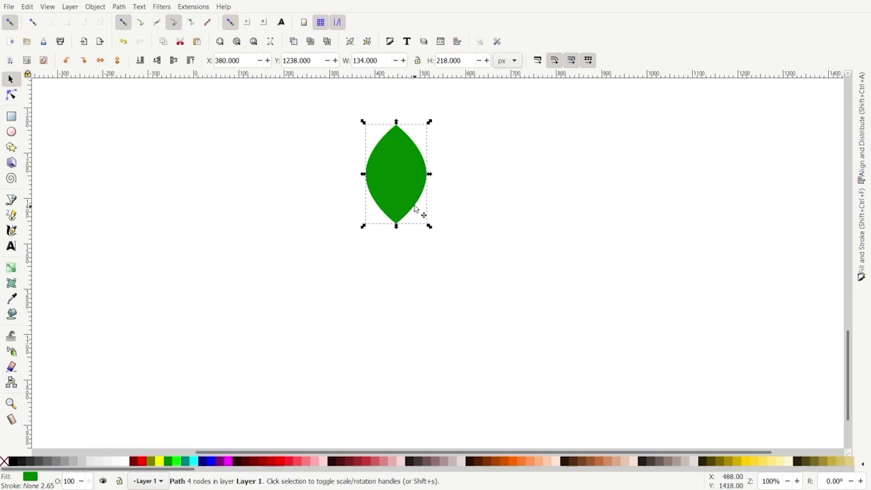
scroll(412, 171, "up", 1)
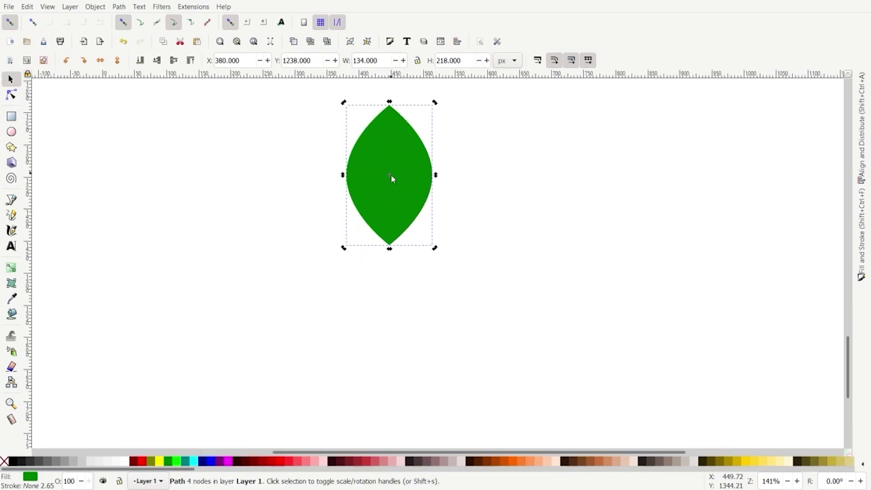
scroll(391, 176, "up", 2)
scroll(391, 175, "down", 2)
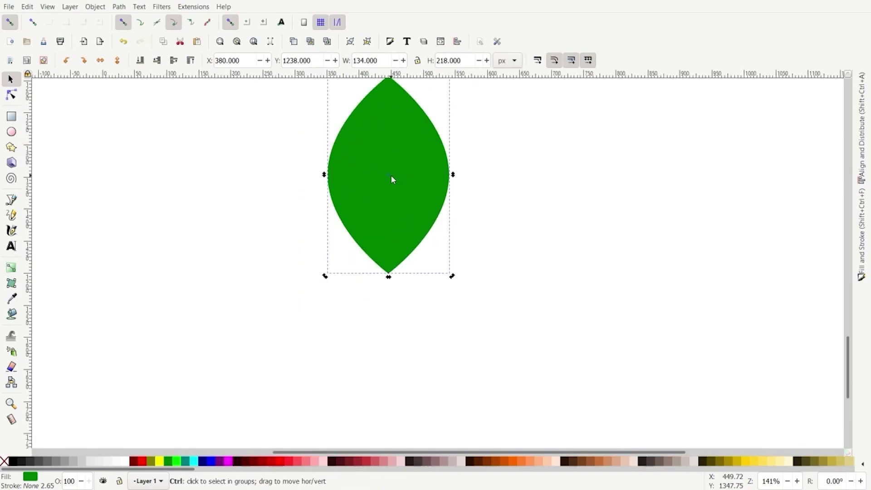
key("ctrl")
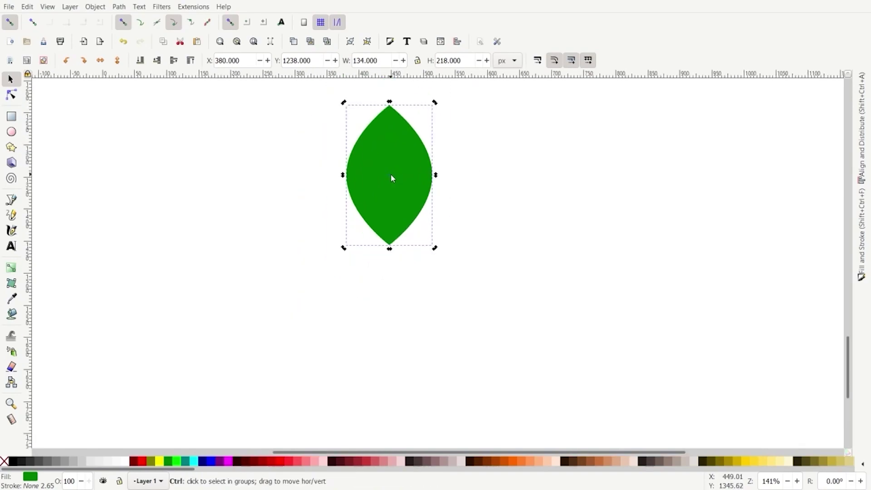
left_click(390, 173)
left_click_drag(391, 173, 400, 278)
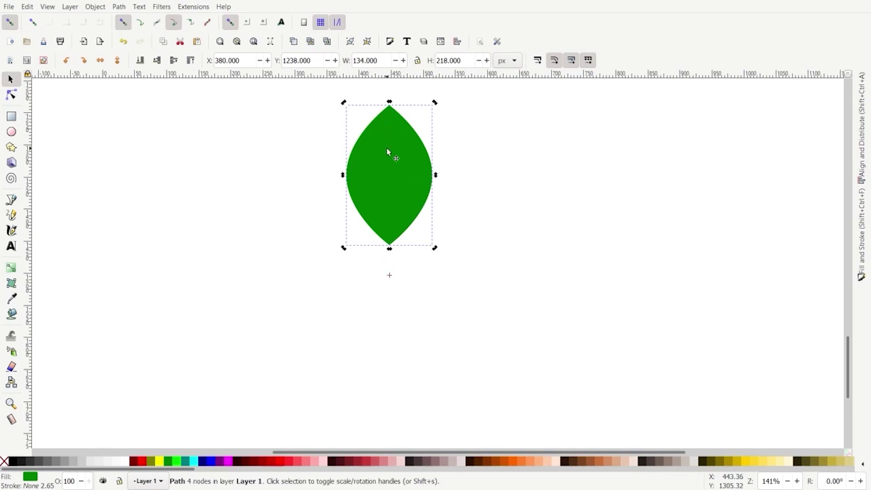
Duplicate the petal and rotate each copy a further 60° about the shared centre until six petals form a flower
key("ctrl")
left_click_drag(344, 105, 236, 225)
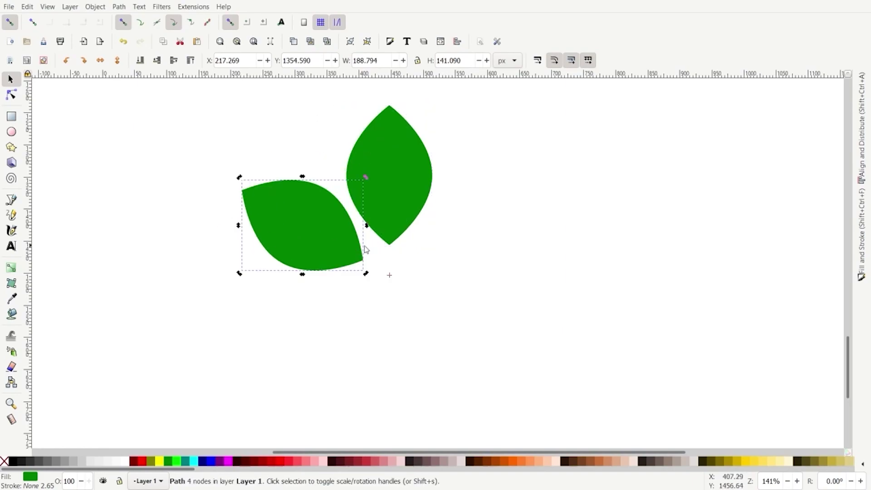
scroll(261, 183, "down", 2)
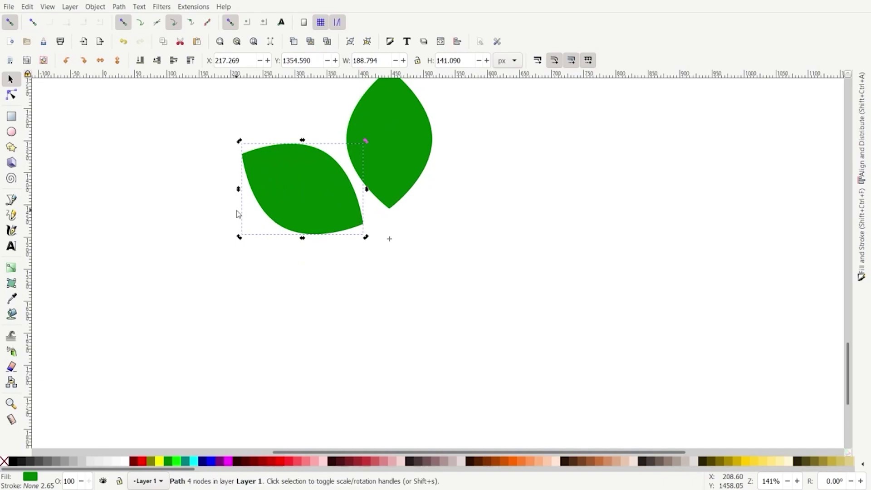
left_click_drag(239, 144, 244, 303)
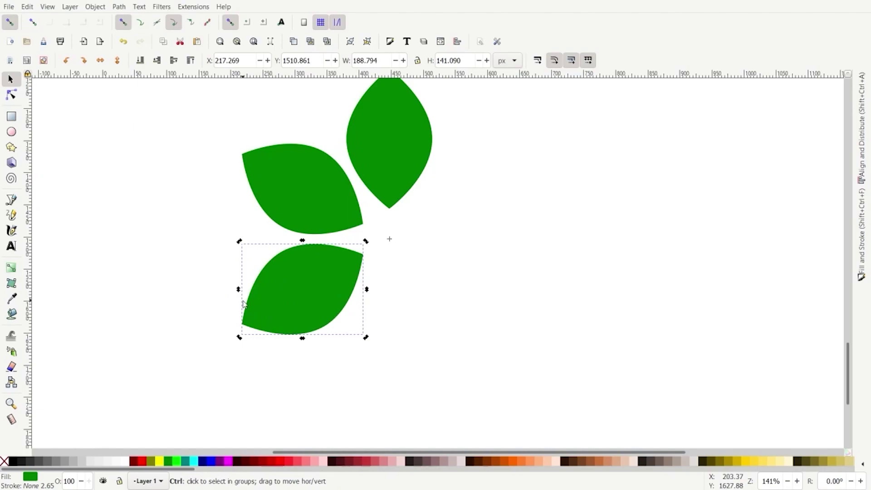
left_click_drag(238, 338, 408, 400)
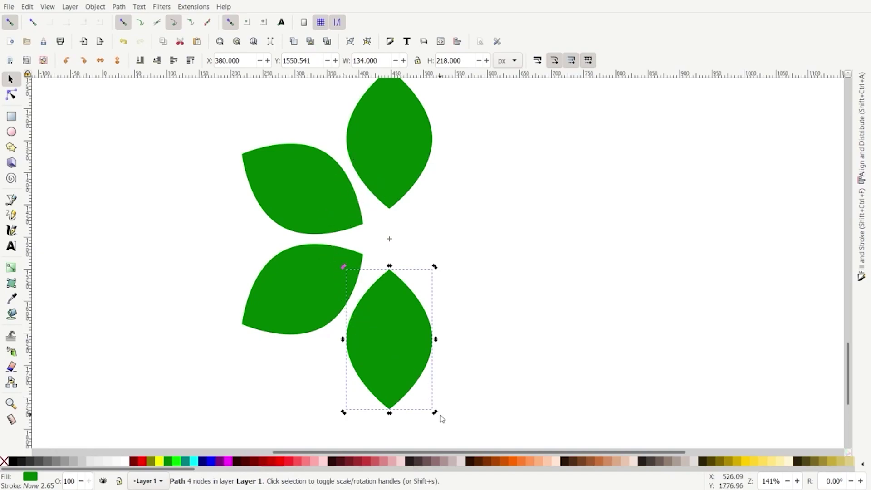
left_click_drag(435, 412, 532, 268)
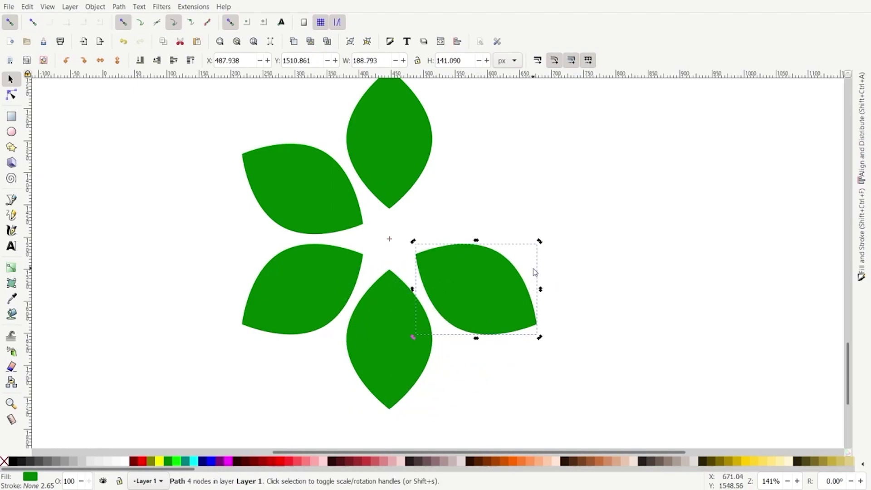
key("ctrl+d")
left_click_drag(540, 337, 529, 195)
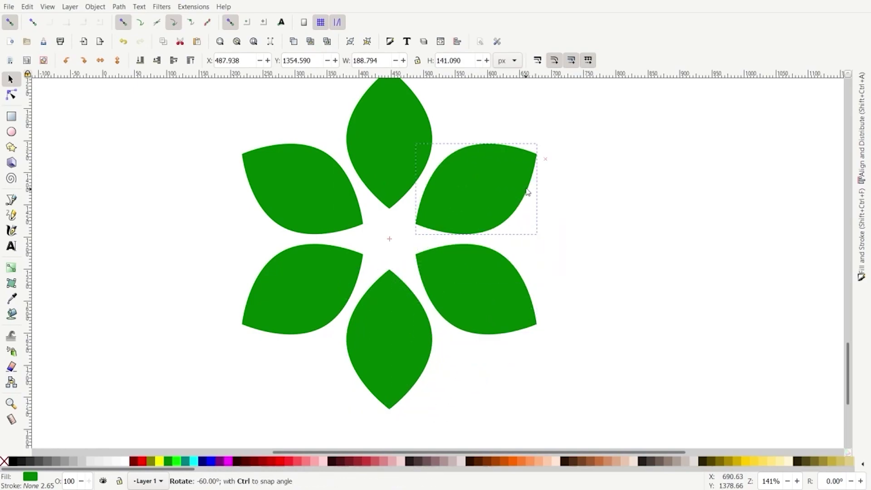
scroll(463, 230, "down", 2)
left_click_drag(283, 151, 564, 370)
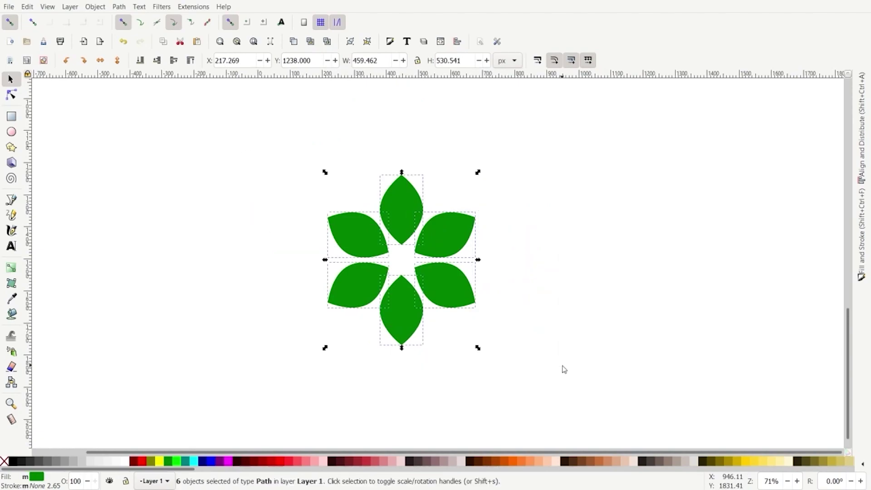
left_click(119, 6)
left_click(271, 230)
left_click(331, 150)
Duplicate the flower's upper petal and move the copy horizontally well to the right of the flower
left_click(399, 191)
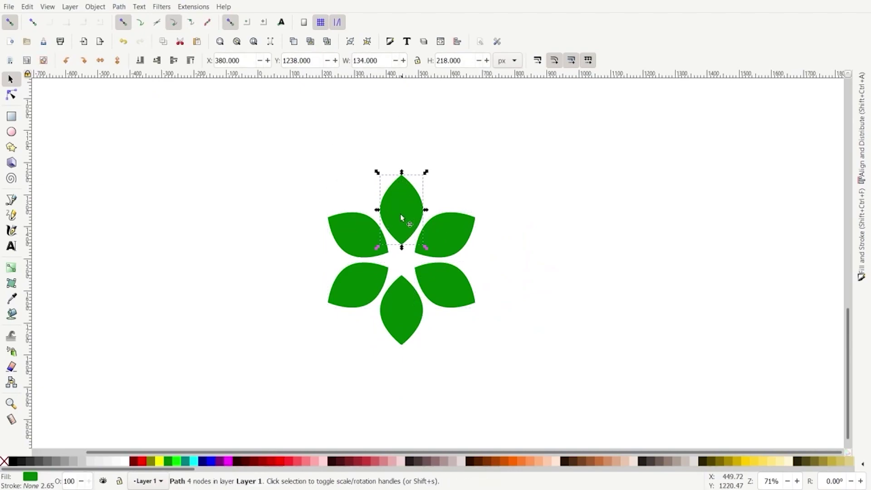
key("ctrl")
left_click_drag(398, 205, 699, 211)
Unite the six petals into one path with Union and enlarge it about its centre to about 536 × 619 px
left_click_drag(277, 147, 577, 392)
left_click(121, 6)
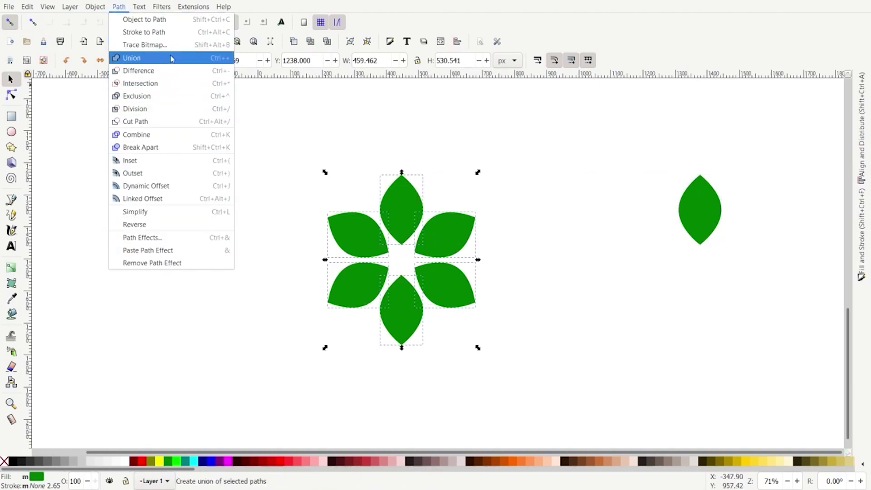
left_click(157, 61)
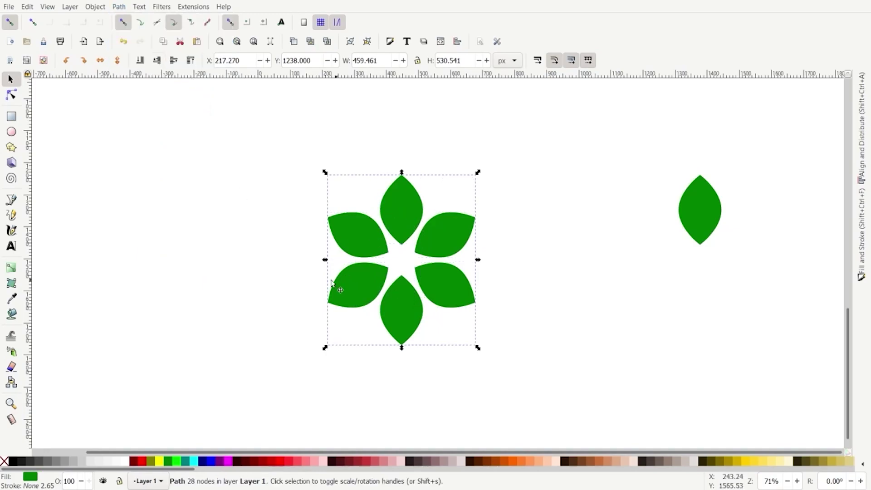
scroll(327, 282, "down", 1)
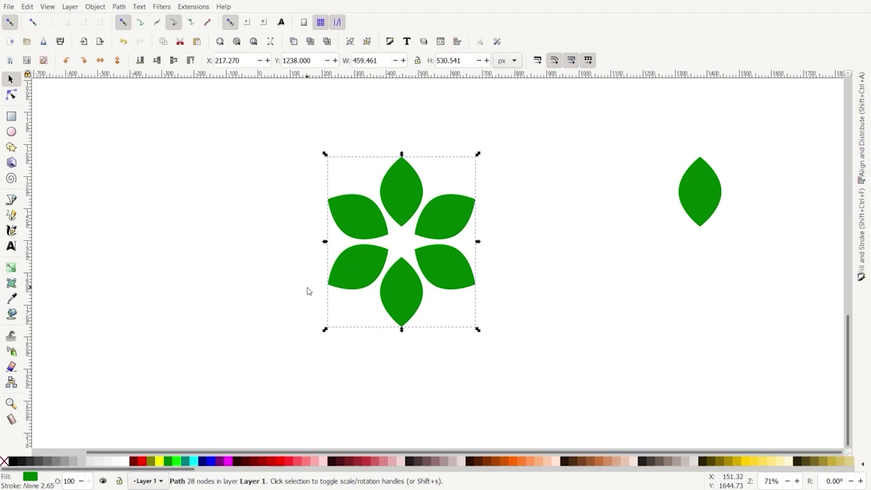
left_click_drag(478, 330, 490, 343)
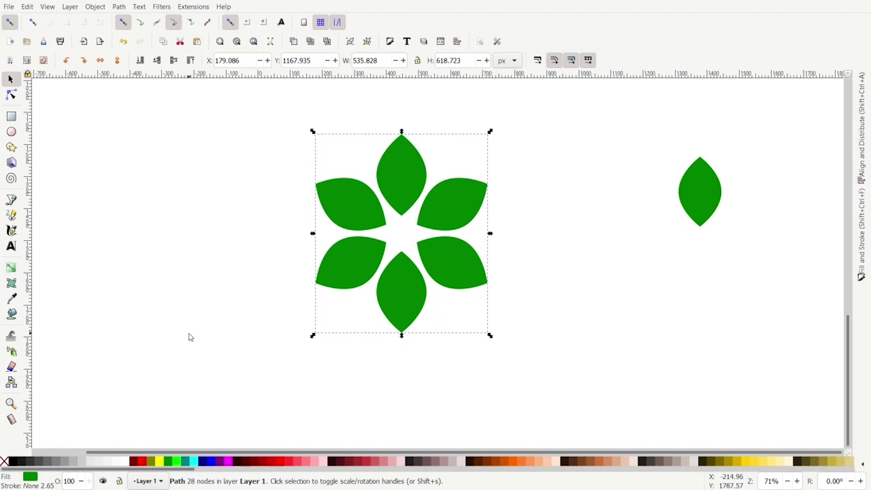
Draw a circle with a radius of about 103 px left of the flower, fill it blue and move it farther left
left_click(11, 133)
left_click_drag(237, 219, 272, 249)
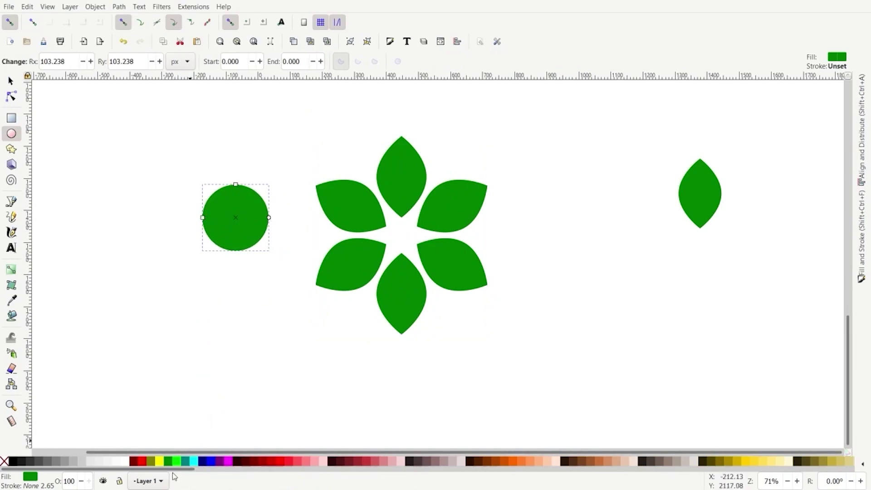
left_click(203, 461)
left_click(10, 80)
left_click_drag(222, 233, 186, 235)
Give the circle and the flower a black stroke and remove their fill
left_click_drag(58, 101, 540, 332)
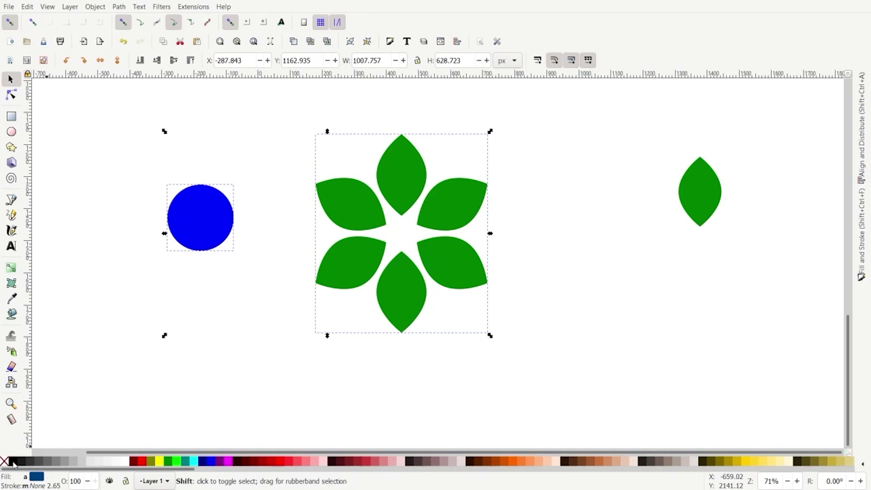
left_click(13, 462, "shift")
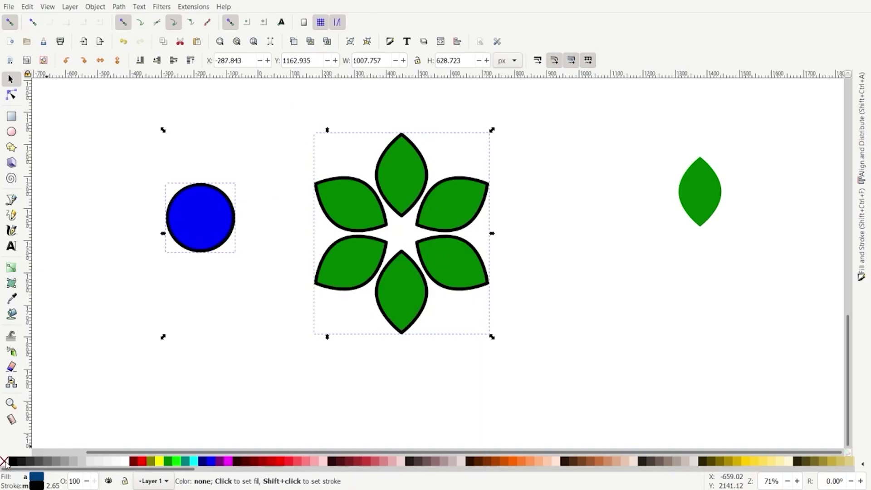
left_click(5, 461)
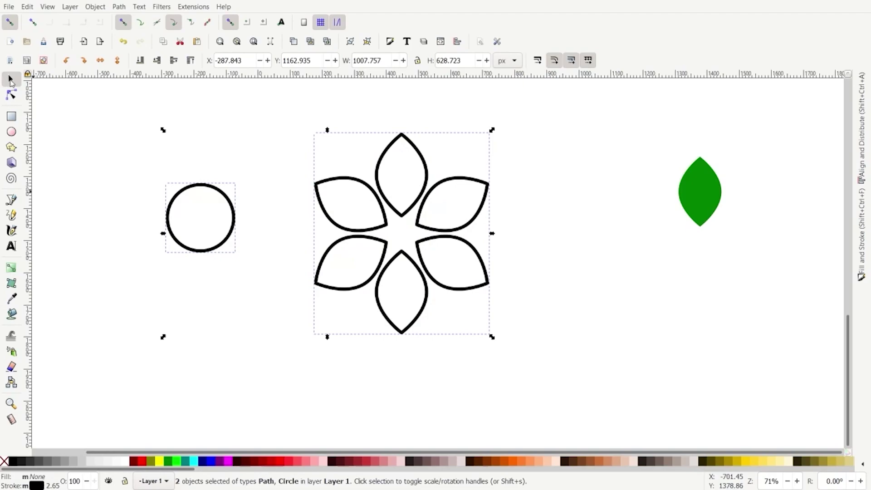
Scale the circle and flower down together about their centre to about 449 × 280 px overall
left_click(130, 312)
left_click_drag(89, 105, 603, 379)
left_click_drag(492, 338, 408, 308)
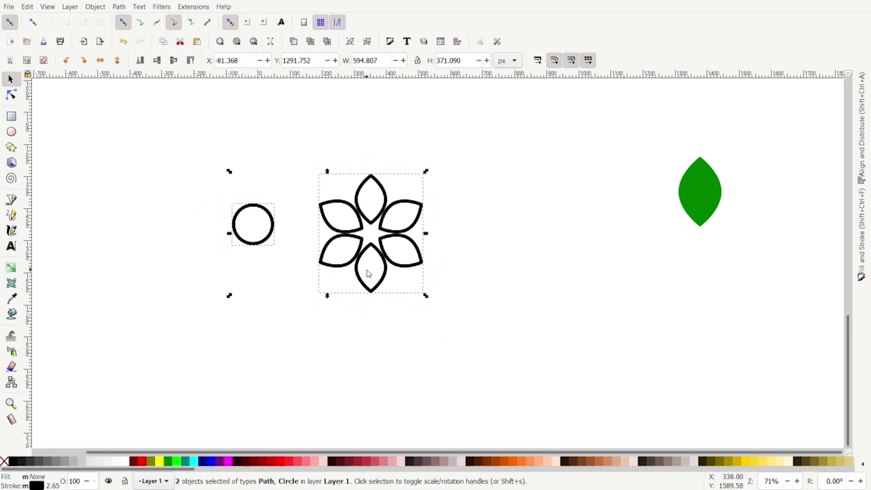
scroll(361, 262, "up", 3, "ctrl")
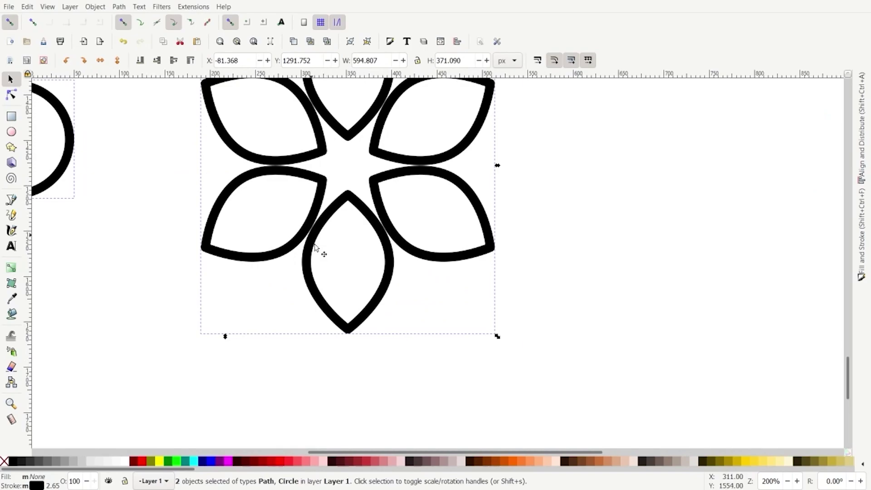
scroll(519, 293, "down", 2, "ctrl")
left_click_drag(507, 312, 476, 310)
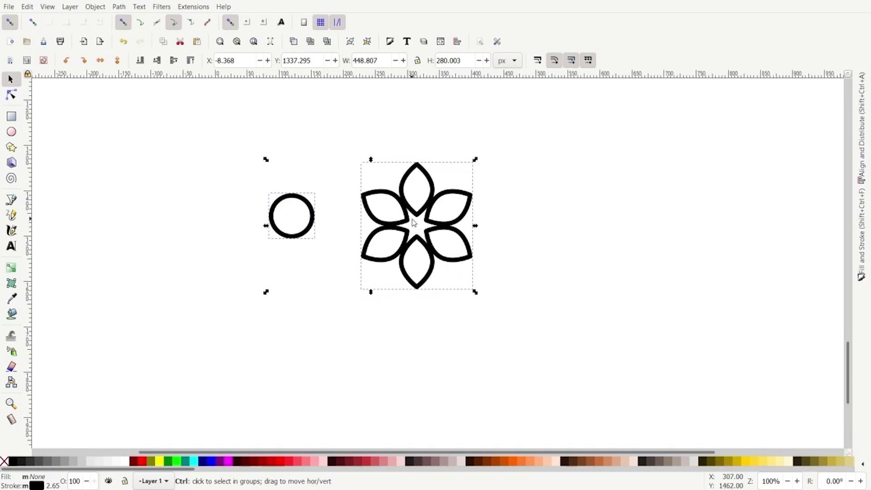
Scale the circle and flower down together to about 331 × 206 px overall and move the circle onto the flower's centre
scroll(406, 221, "up", 2, "ctrl")
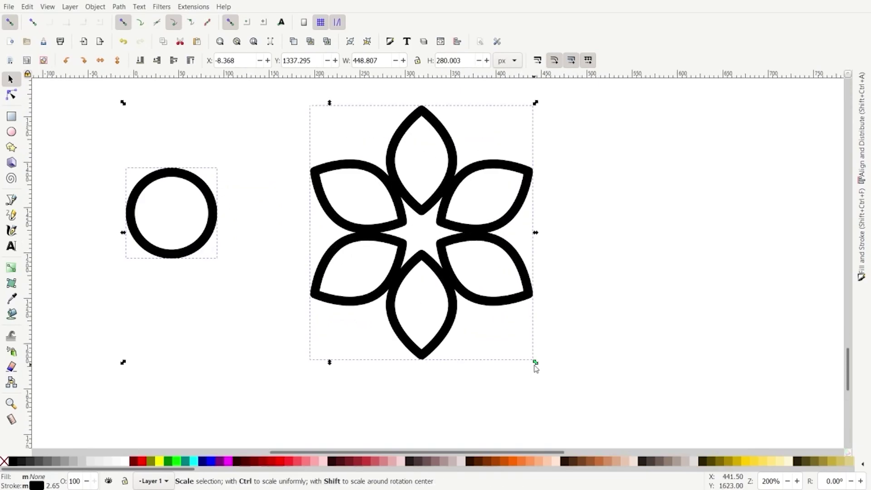
left_click_drag(535, 363, 482, 353)
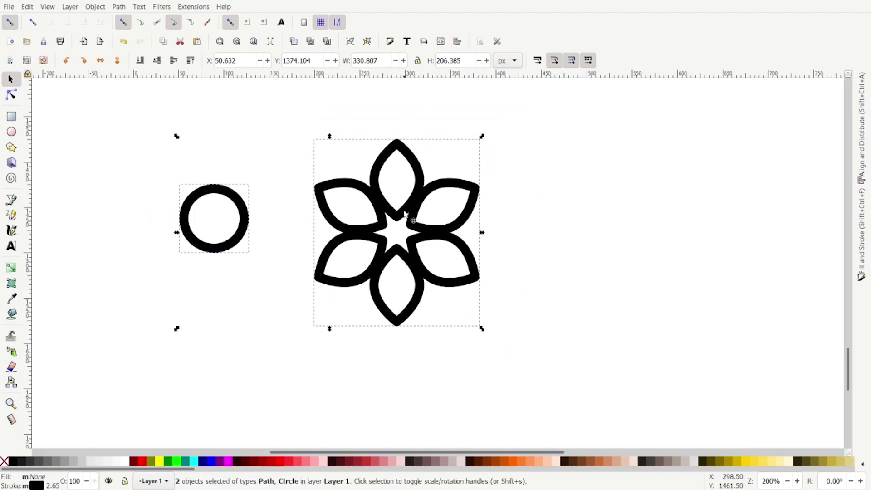
left_click(135, 206)
left_click(204, 249)
left_click_drag(201, 248, 393, 244)
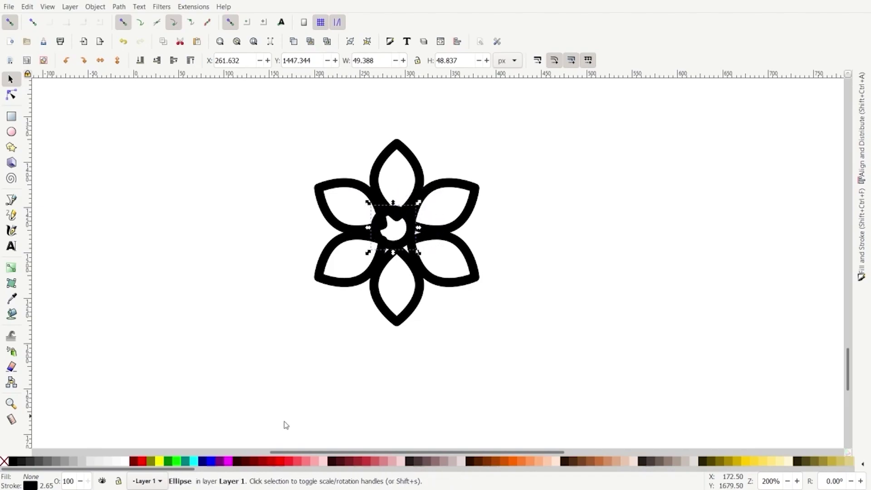
Give the circle a red stroke and centre it horizontally and vertically on the flower
left_click(142, 461, "shift")
scroll(340, 285, "up", 2, "ctrl")
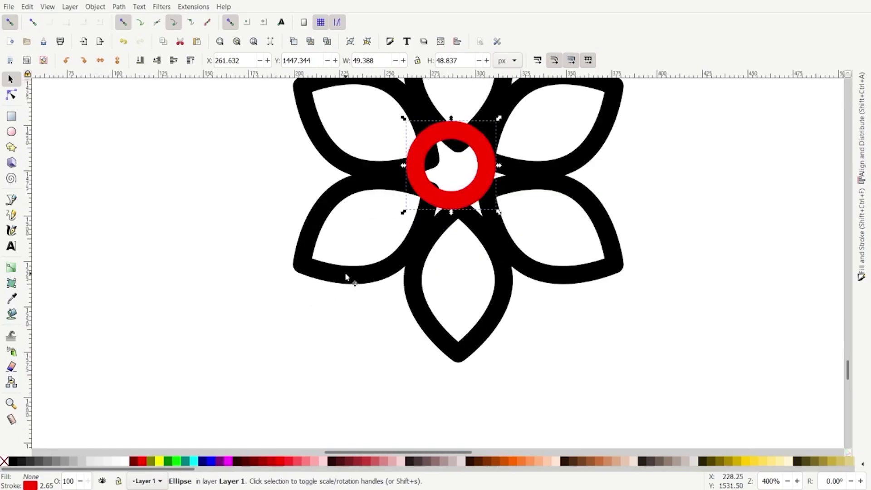
scroll(345, 272, "up", 2)
left_click(317, 186, "shift")
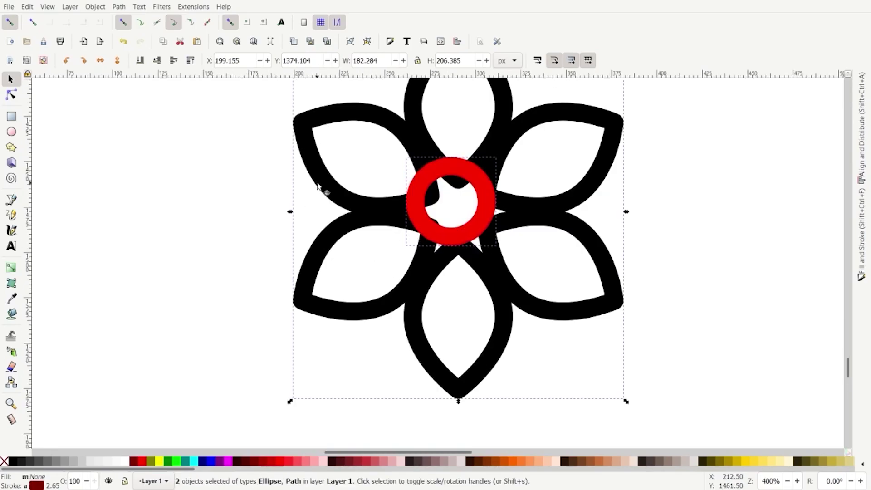
left_click(458, 42)
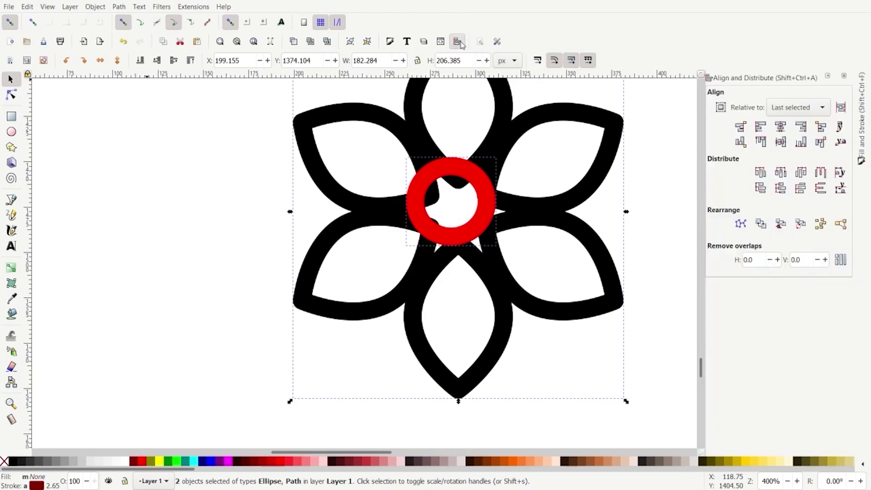
left_click(780, 127)
left_click(780, 141)
left_click(135, 219)
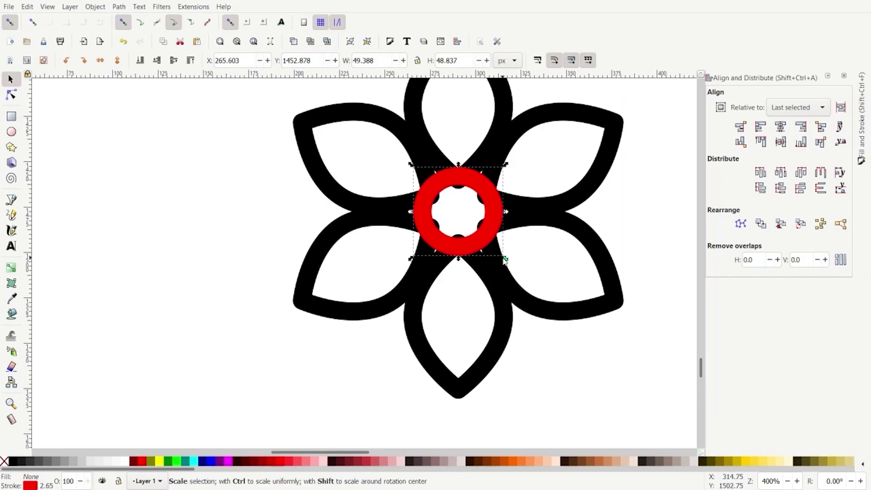
Enlarge the red circle about its centre to about 57 × 56 px
scroll(485, 262, "up", 3)
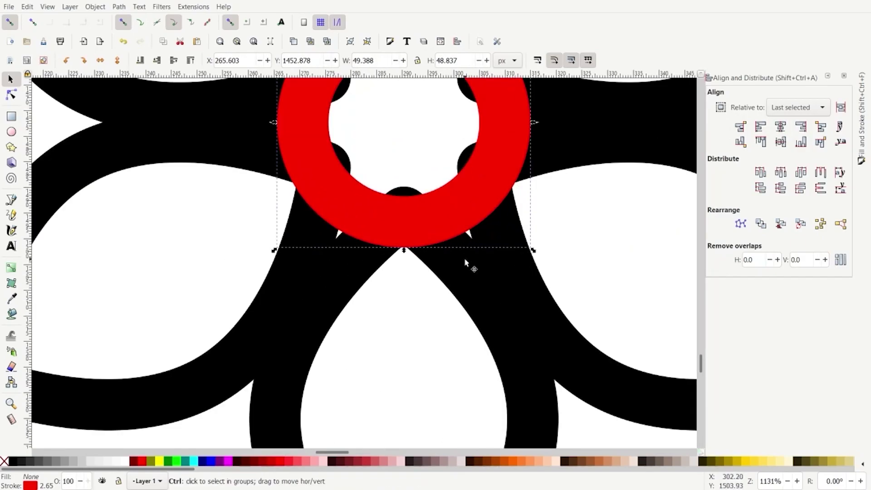
scroll(464, 258, "down", 3)
left_click_drag(490, 259, 498, 269)
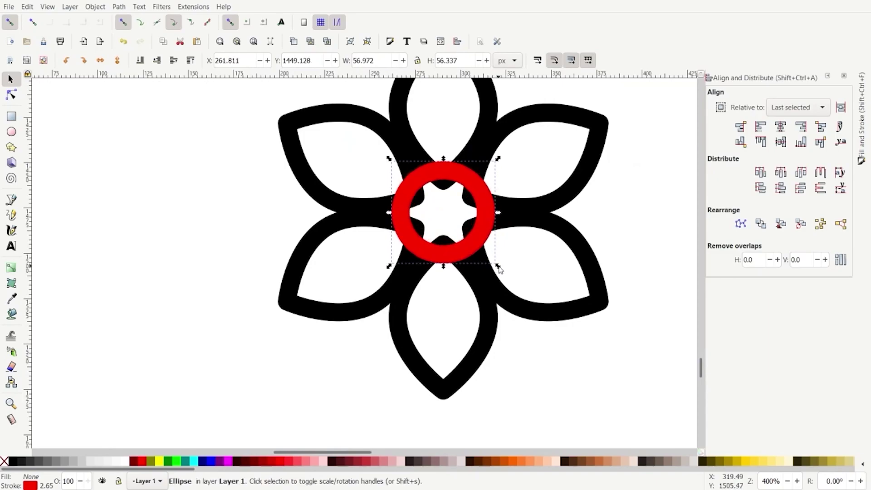
Duplicate the red centre circle in place and give the copy a blue stroke
left_click(218, 319)
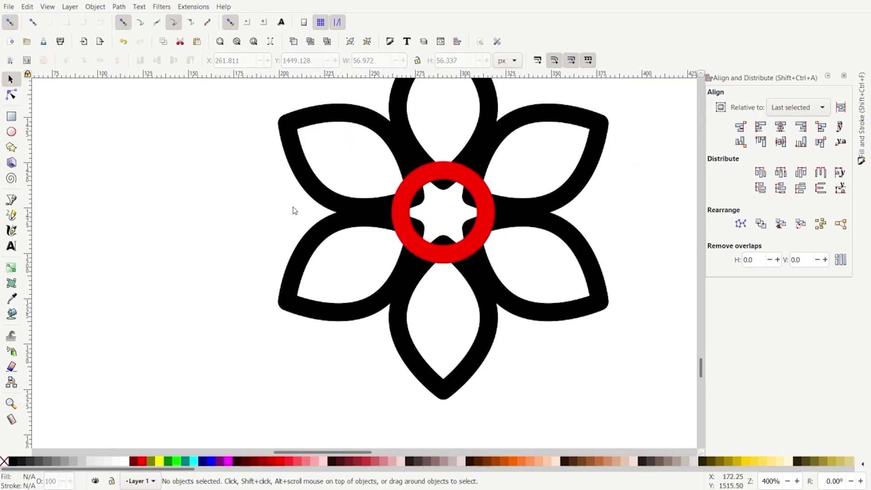
left_click(416, 220)
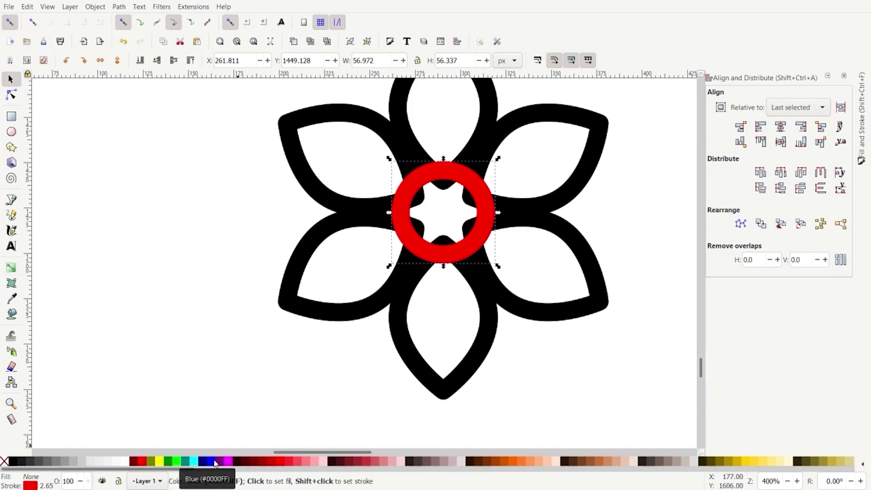
left_click(215, 463, "shift")
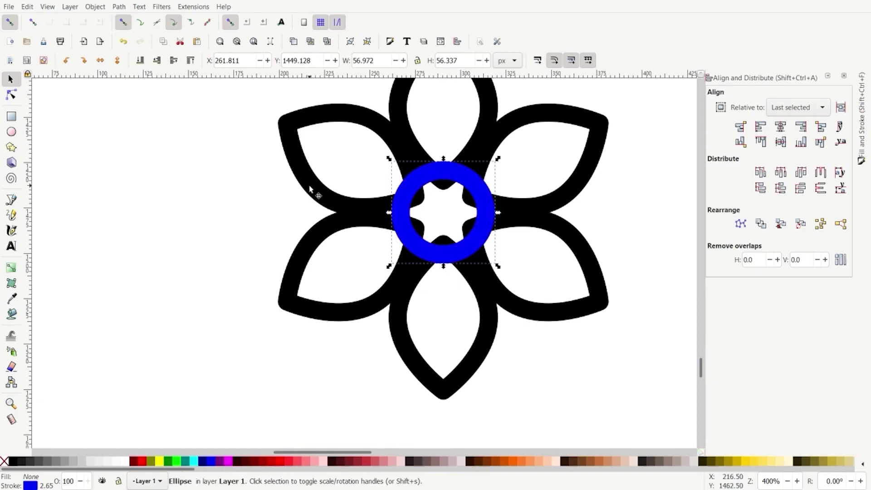
Cut the flower's outline with the blue circle using Cut Path
scroll(309, 188, "up", 2)
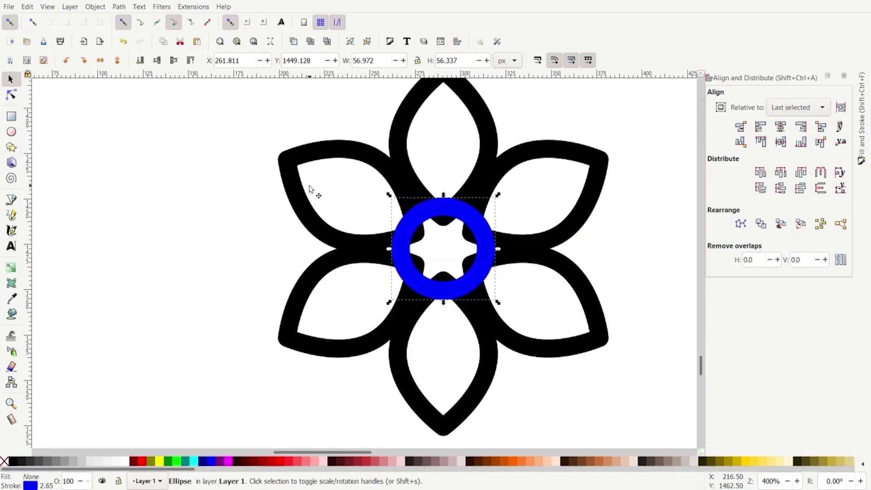
left_click(303, 212, "shift")
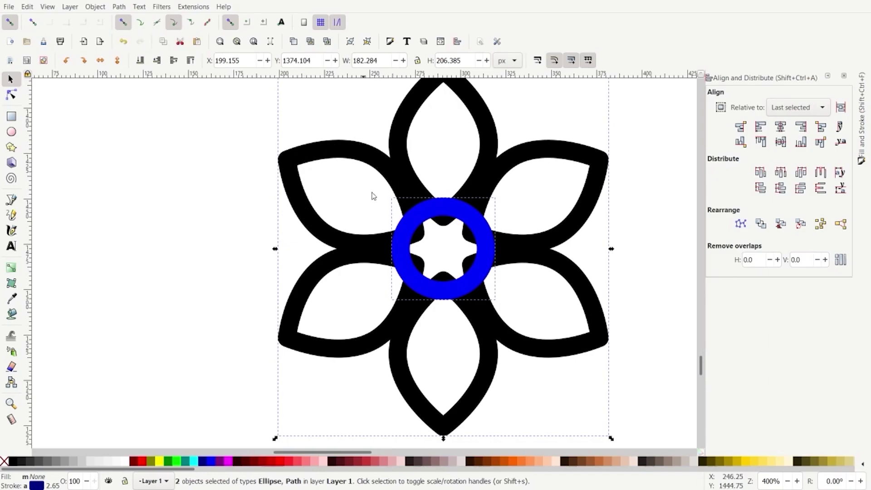
left_click(119, 7)
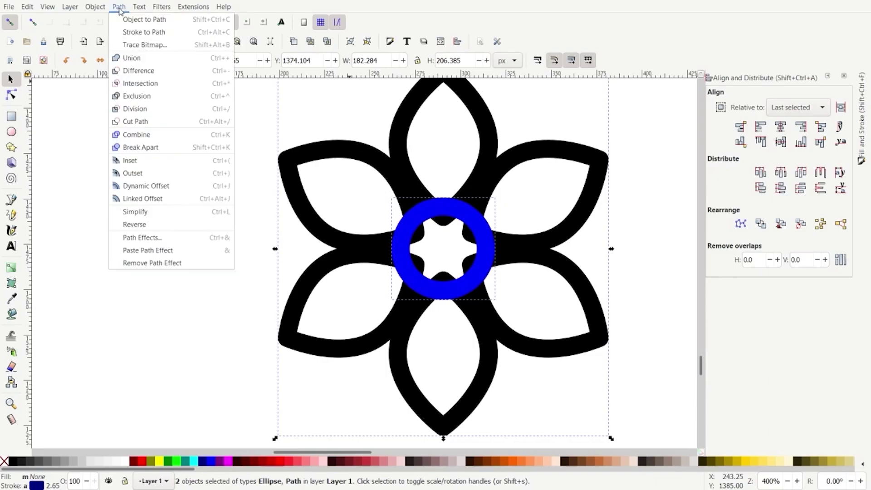
left_click(126, 121)
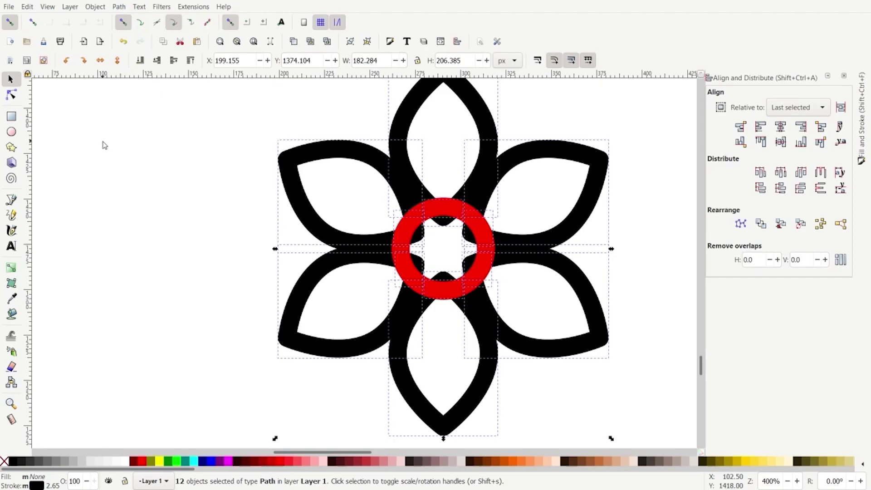
Delete the six black petal-tip segments that lie inside the red circle
left_click(268, 236)
left_click(425, 233)
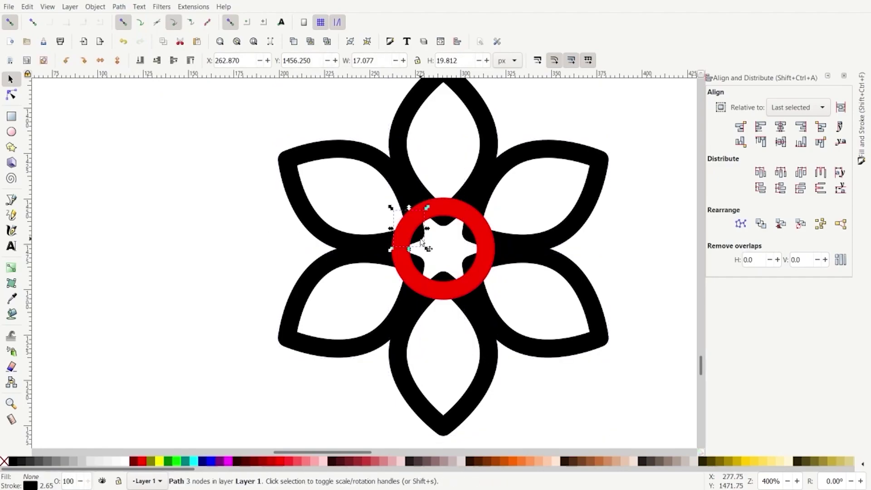
key("Delete")
left_click(429, 267)
key("Delete")
left_click(439, 273)
key("Delete")
left_click(468, 257)
key("Delete")
left_click(467, 235)
key("Delete")
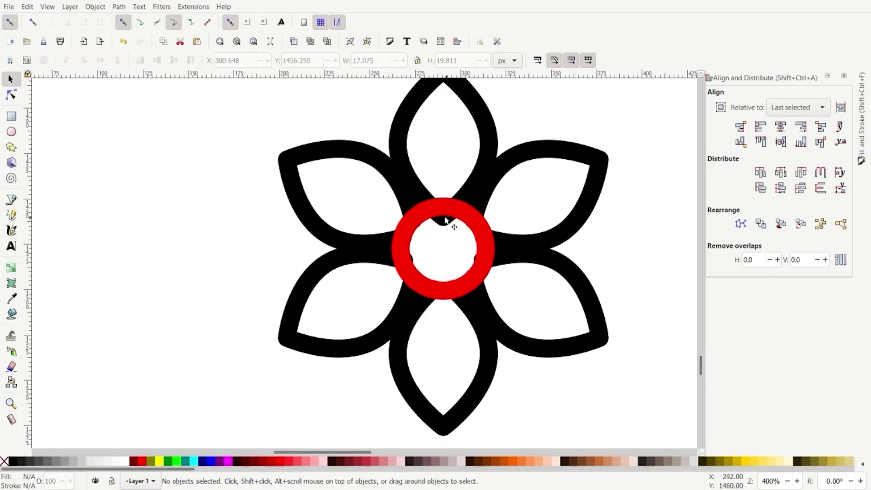
left_click(444, 226)
key("Delete")
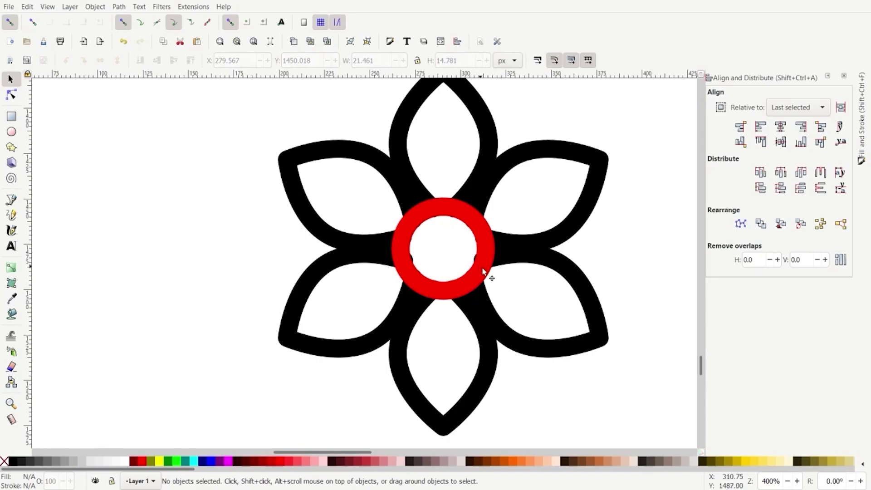
Shrink the red centre circle about its centre to about 54 × 54 px and give it a black stroke
scroll(482, 271, "down", 2)
scroll(454, 258, "up", 1, "ctrl")
left_click_drag(439, 184, 547, 259)
scroll(548, 259, "down", 1, "ctrl")
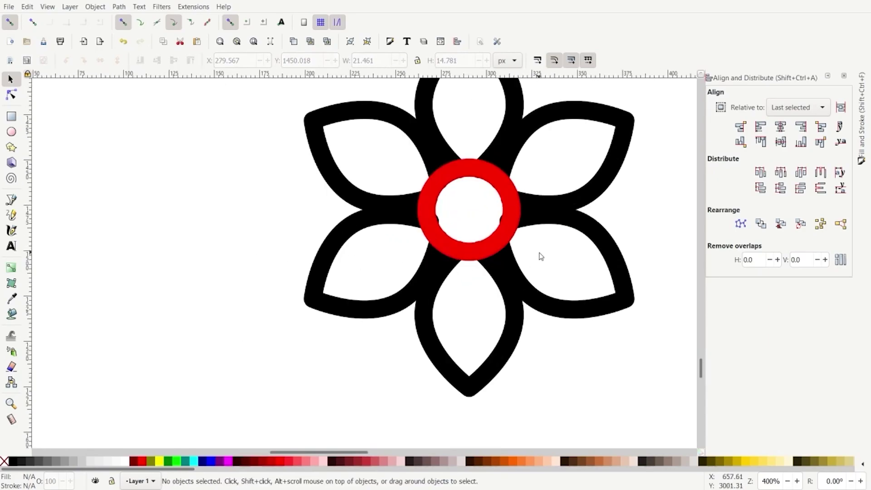
left_click(504, 235)
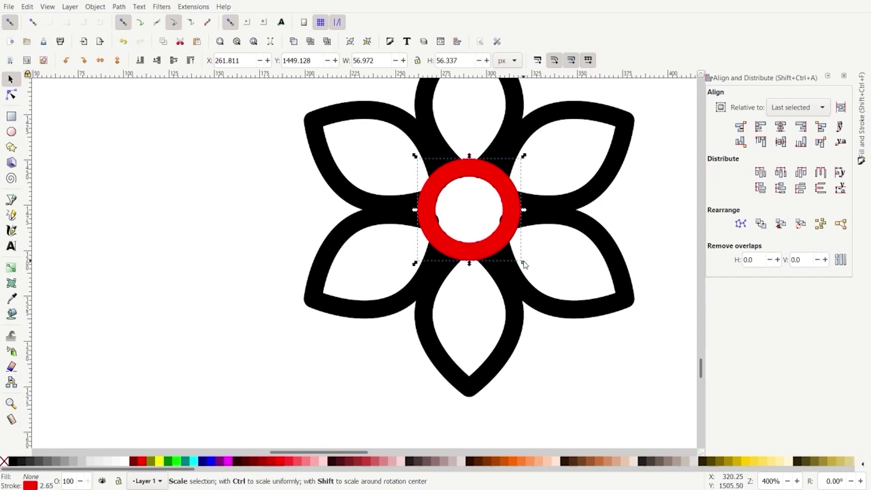
left_click_drag(524, 265, 522, 261)
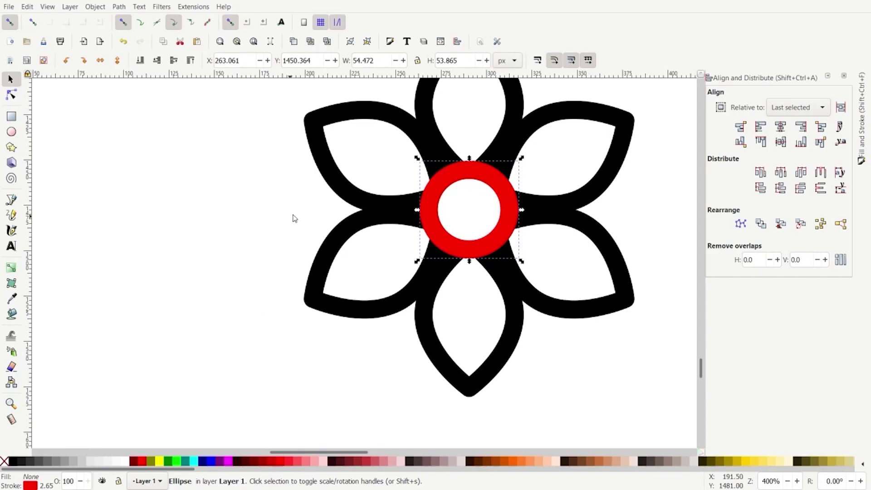
left_click(13, 461, "shift")
left_click(108, 325)
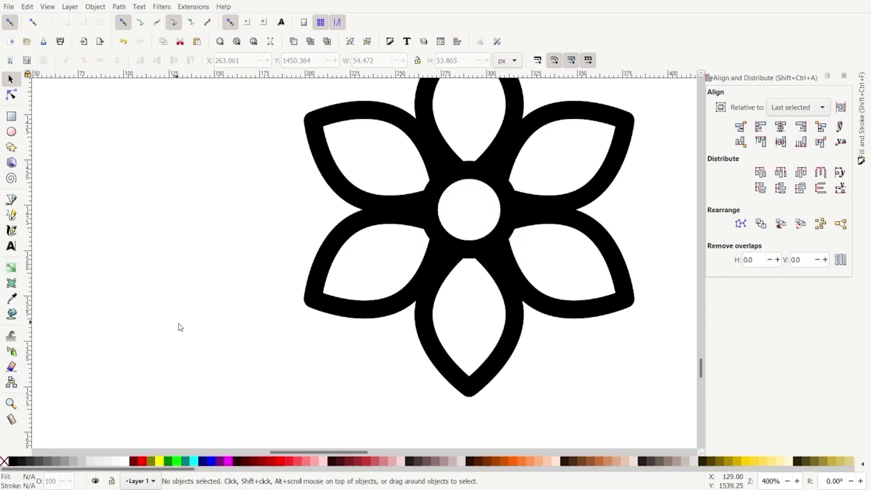
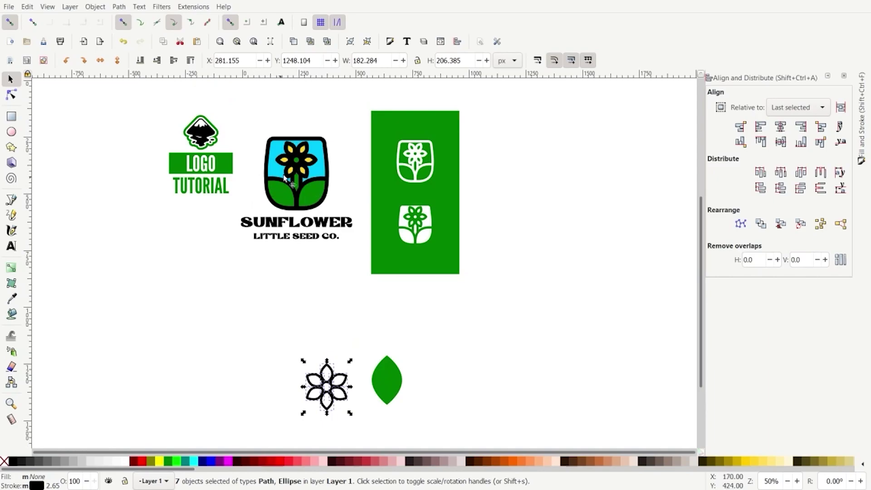
Move the green petal to the lower left of the flower and rotate it 45° counter-clockwise about the pivot below its base
scroll(385, 254, "down", 2)
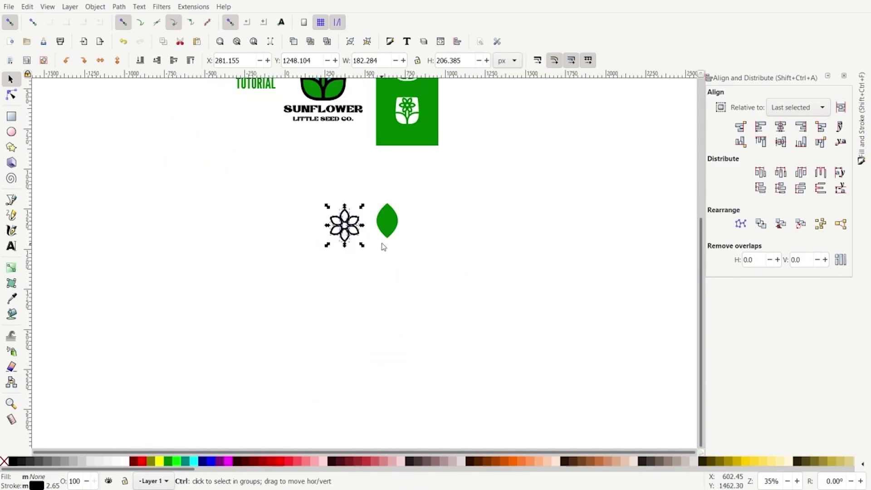
left_click_drag(383, 217, 280, 265)
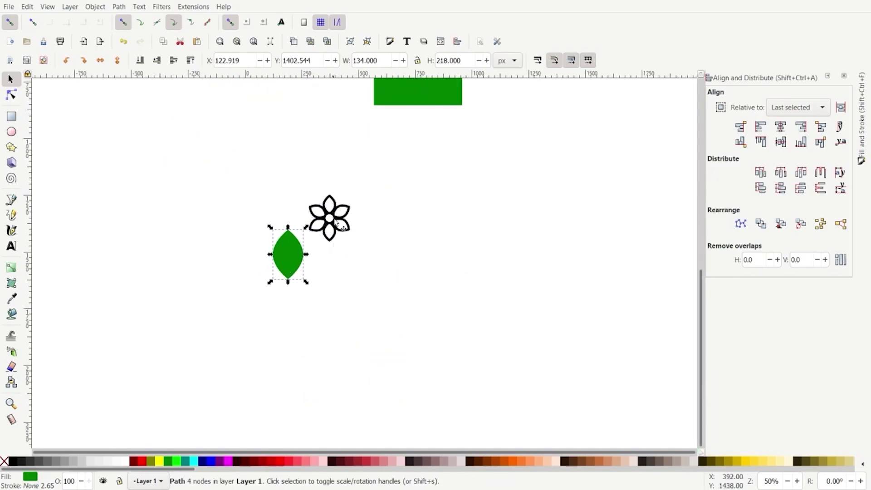
scroll(316, 291, "up", 2)
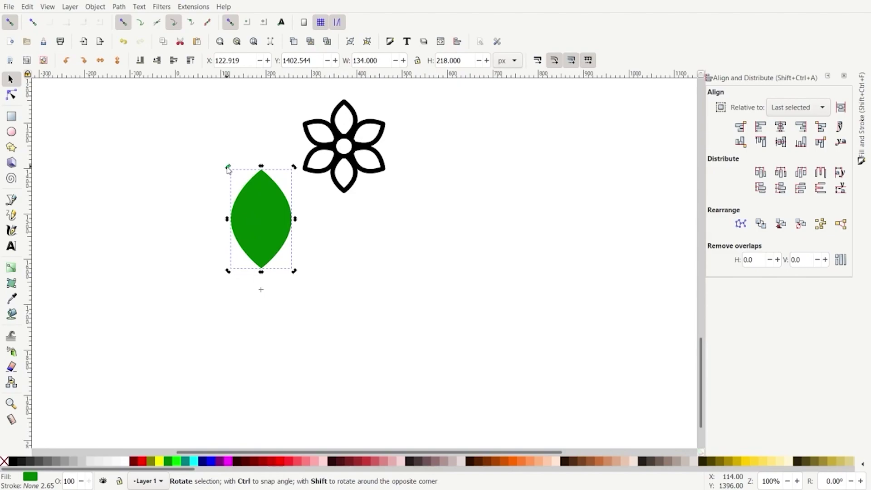
left_click_drag(228, 168, 137, 218)
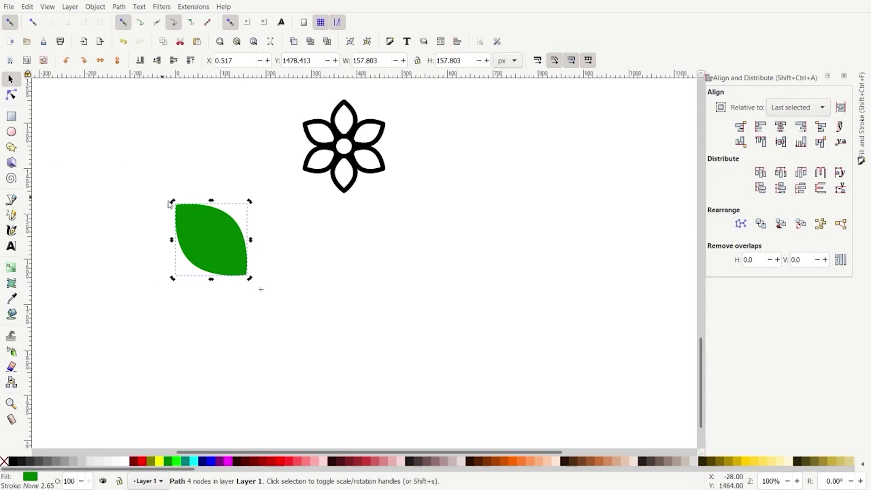
Duplicate the rotated green leaf, flip the copy horizontally and move it right so the two leaves' lower tips meet
left_click(199, 236)
key("ctrl")
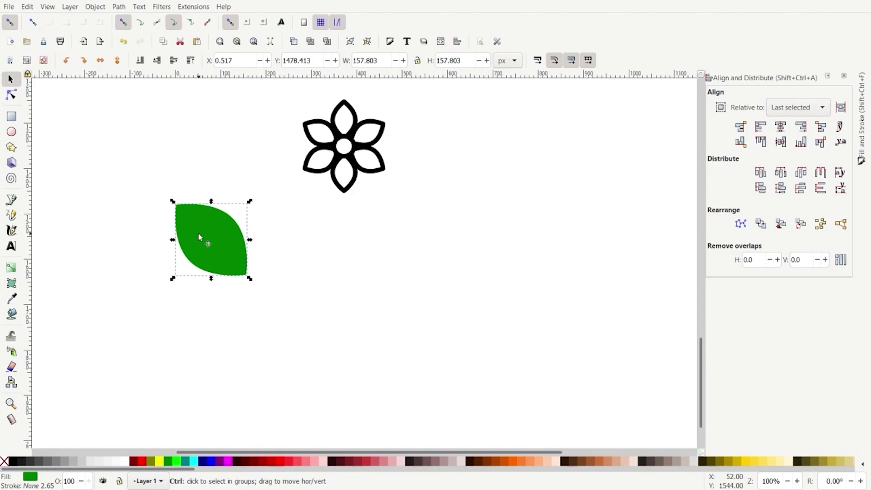
left_click(100, 61)
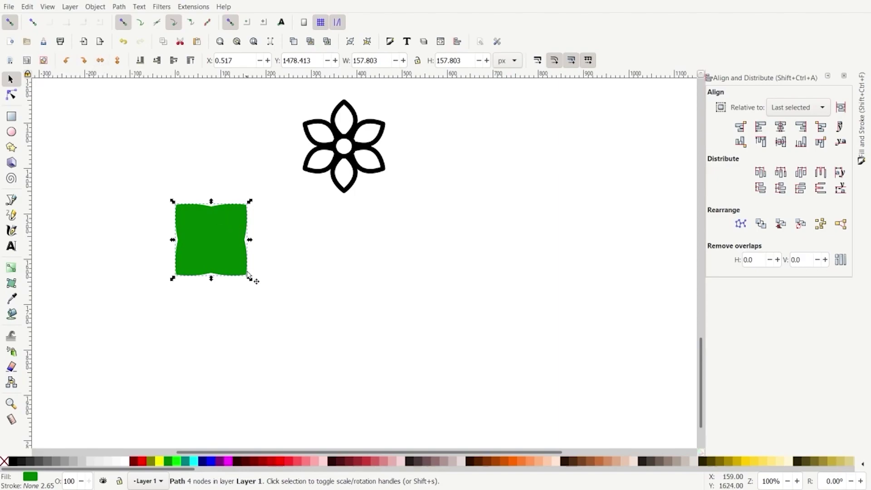
key("ctrl")
left_click_drag(200, 253, 272, 257)
Give both green leaves a black stroke and remove their fill
scroll(211, 305, "up", 2)
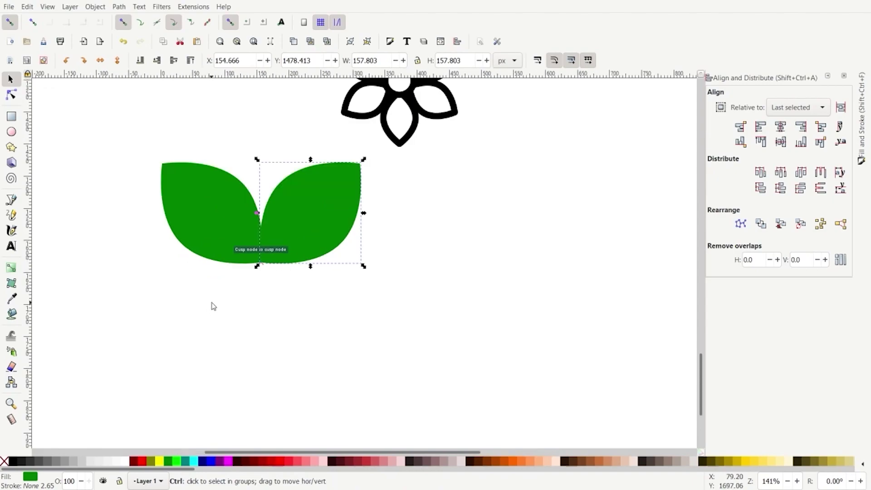
scroll(249, 274, "up", 1)
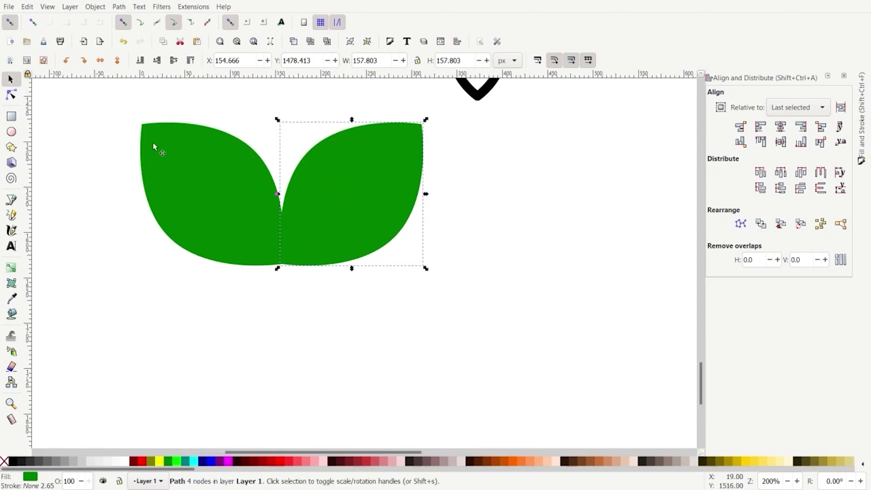
left_click_drag(84, 98, 491, 321)
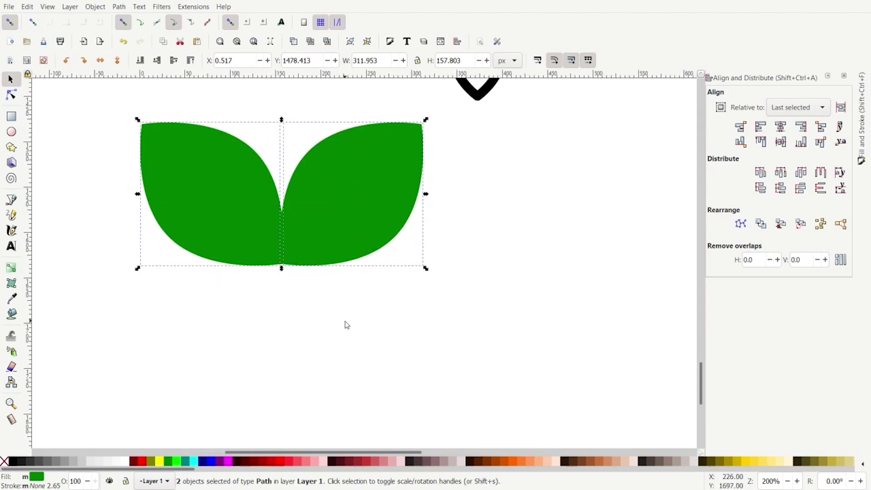
left_click(15, 461, "shift")
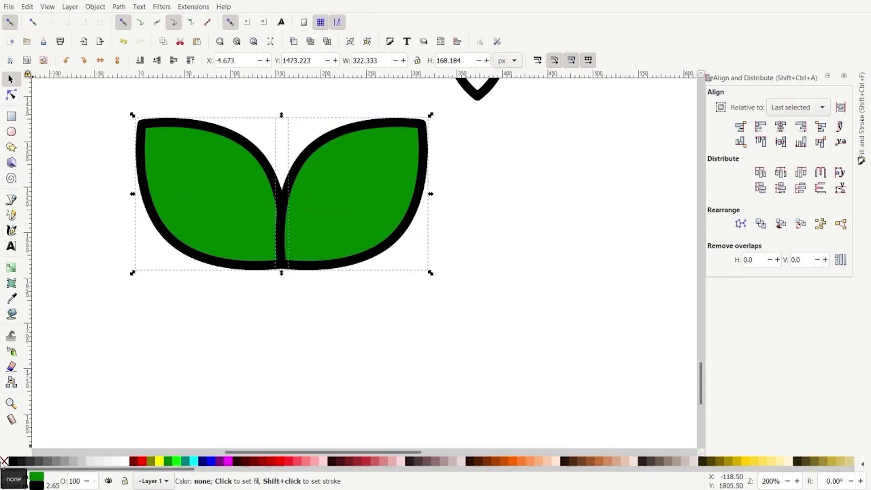
left_click(4, 461)
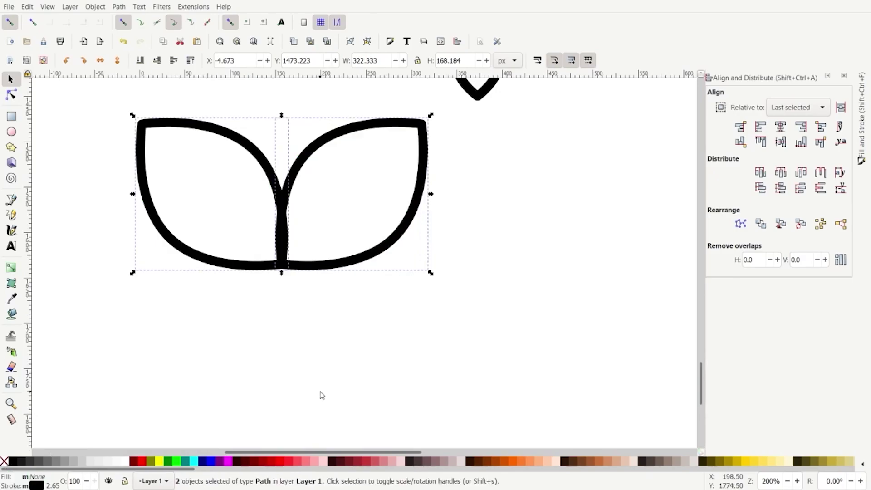
Give the right leaf a red stroke and move it right about 3.5 px so its inner outline overlaps the left leaf's
left_click(309, 380)
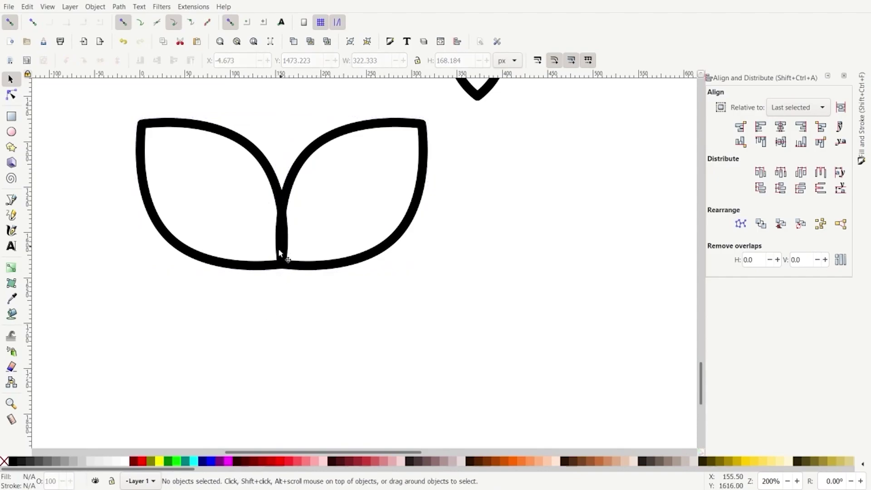
scroll(278, 249, "up", 2)
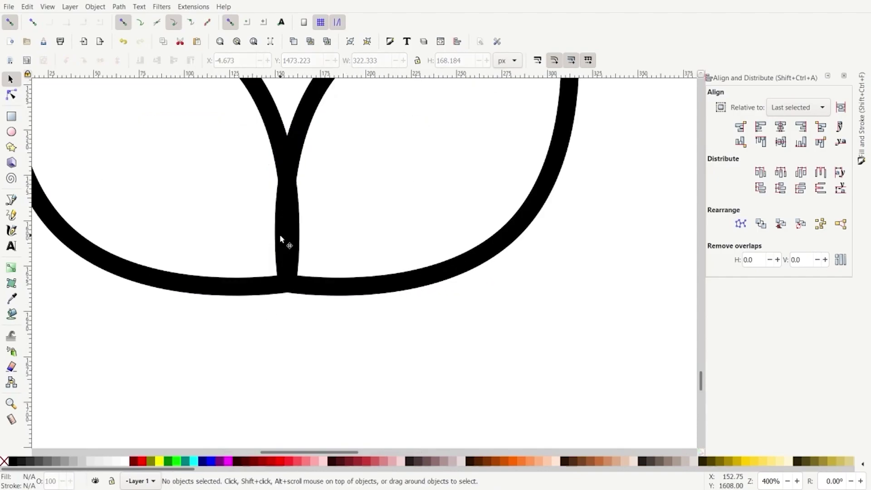
left_click(280, 236)
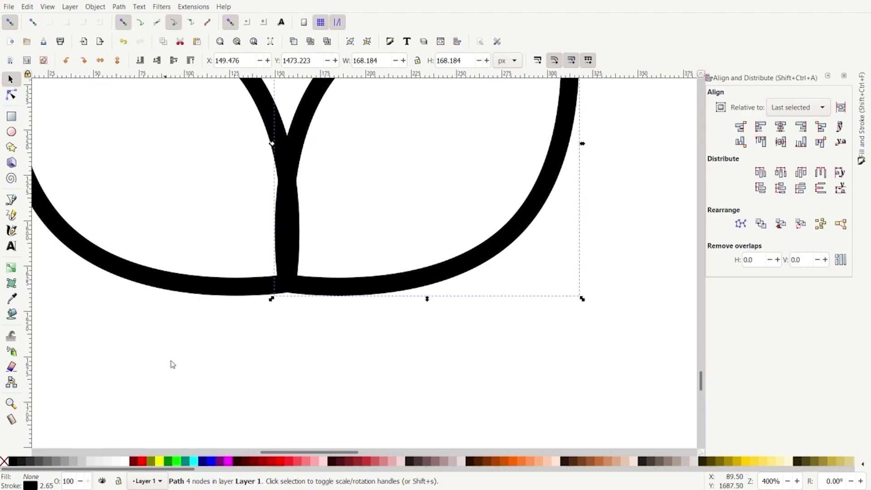
left_click(142, 462, "shift")
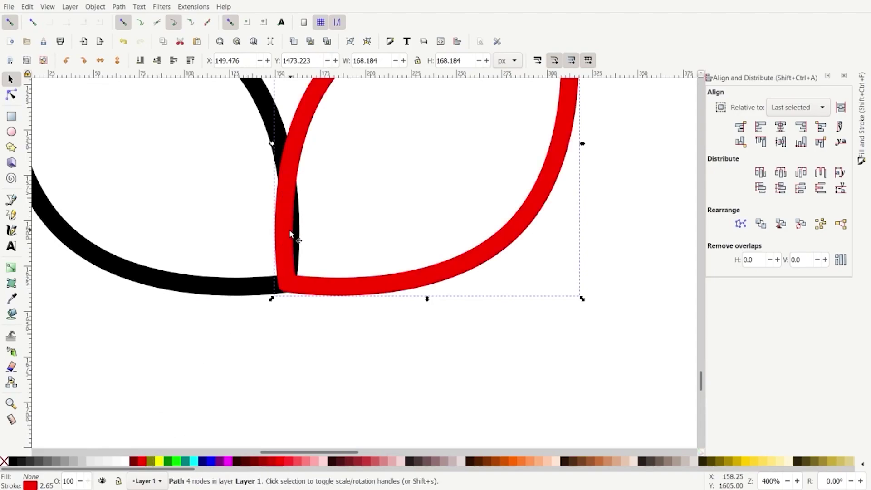
scroll(291, 233, "up", 3)
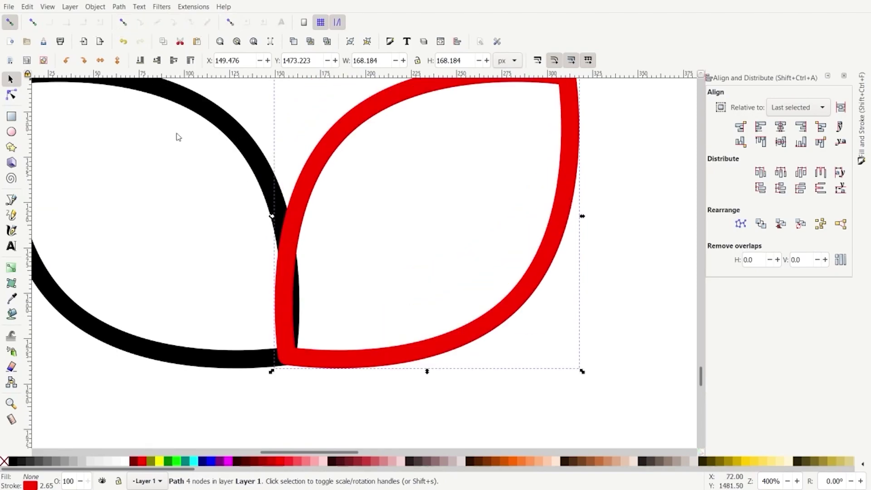
left_click_drag(286, 316, 293, 318)
scroll(292, 314, "up", 2)
key("ctrl")
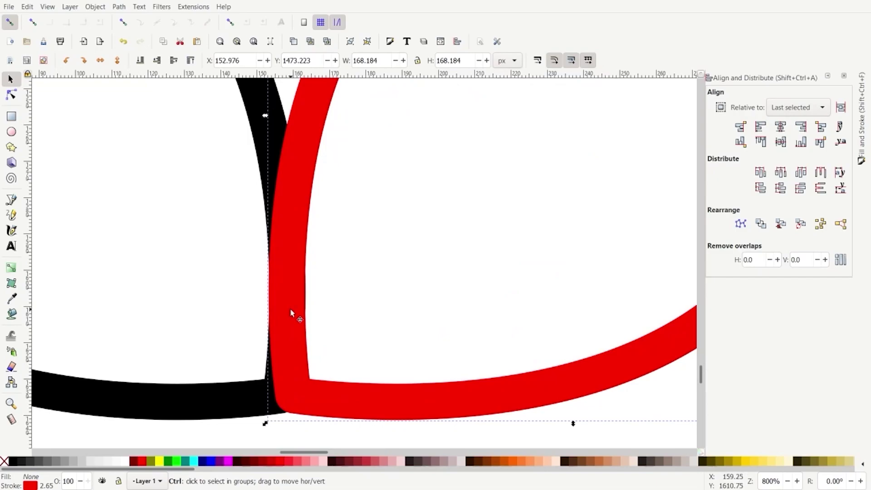
left_click(291, 310)
scroll(290, 310, "down", 4)
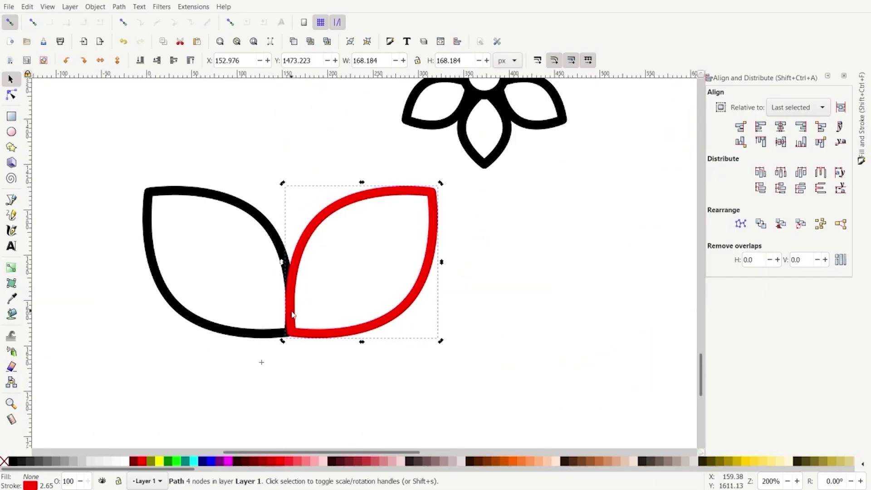
Select both leaves and set their strokes to black
scroll(243, 221, "down", 1)
left_click_drag(128, 171, 468, 356)
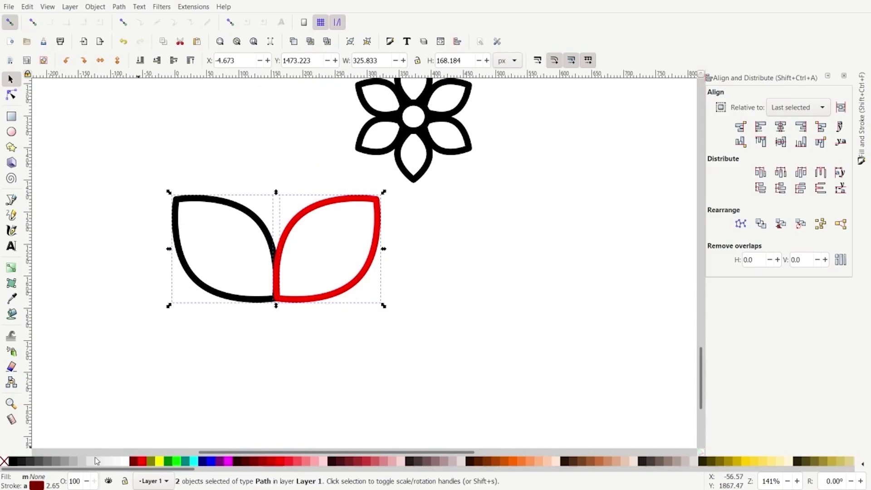
left_click(13, 461, "shift")
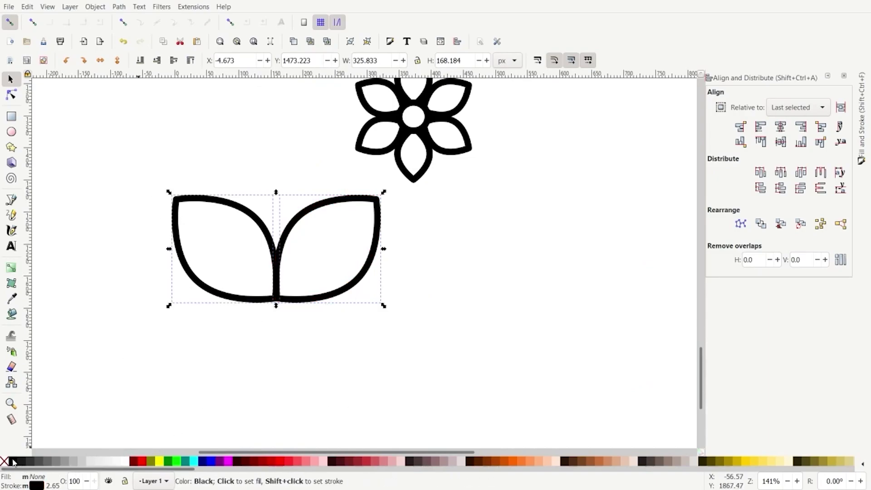
left_click(279, 390)
scroll(327, 221, "up", 1)
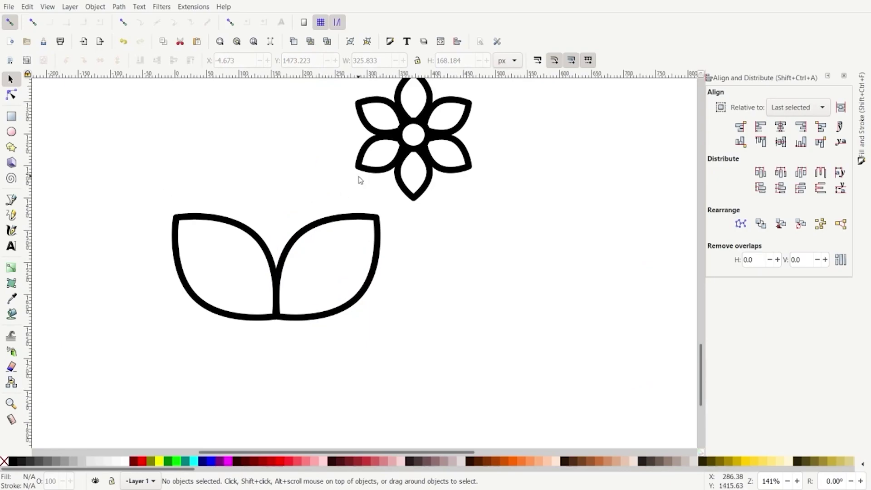
Check the stroke style settings of the two leaves and of the whole flower
left_click(369, 169)
left_click(331, 227)
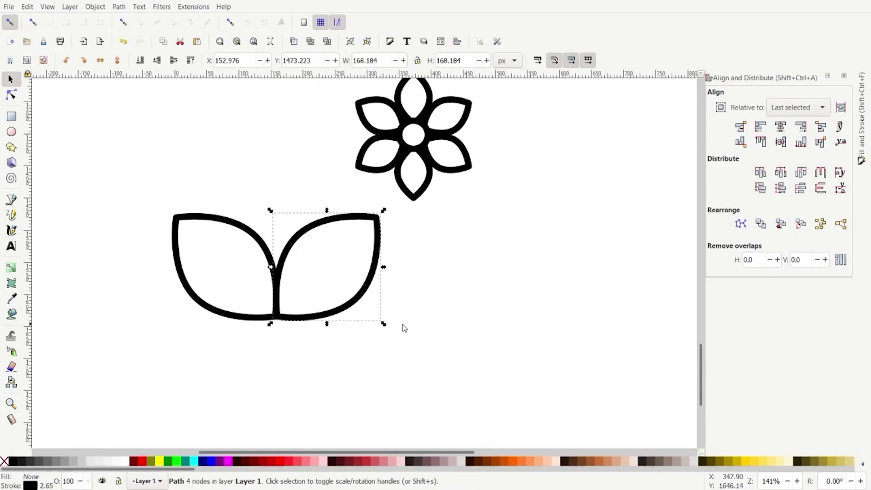
left_click(437, 320)
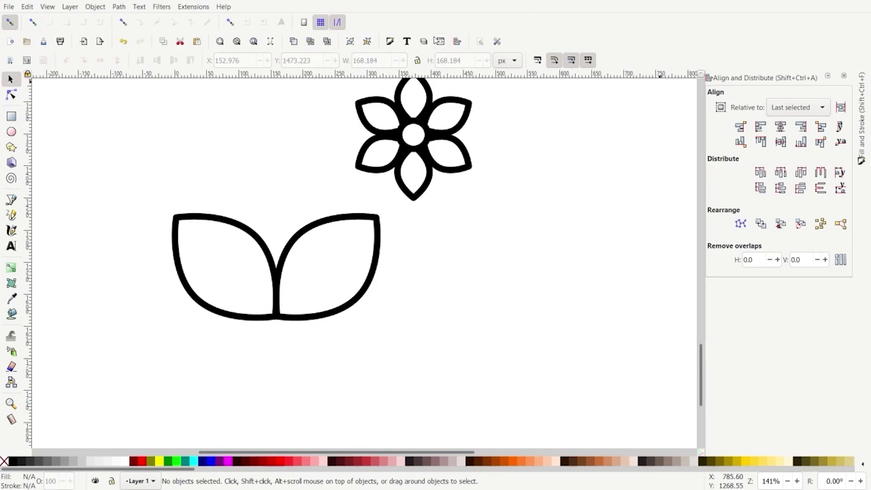
left_click(392, 45)
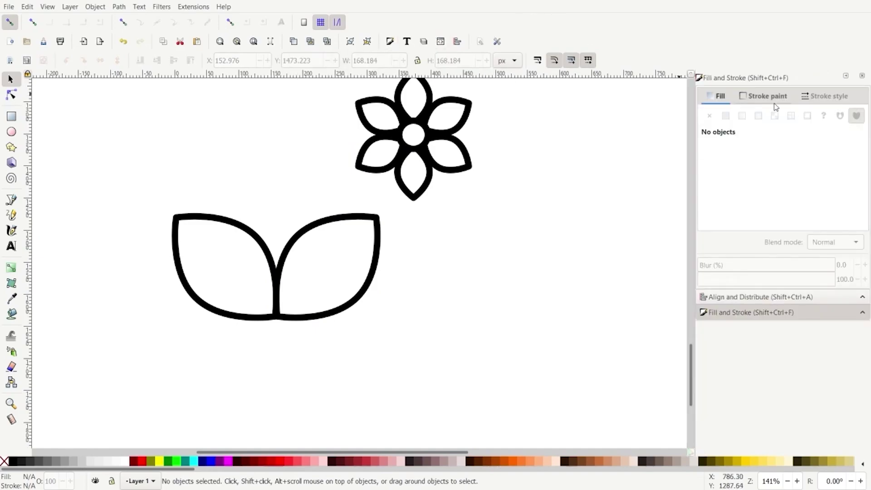
left_click_drag(486, 351, 32, 200)
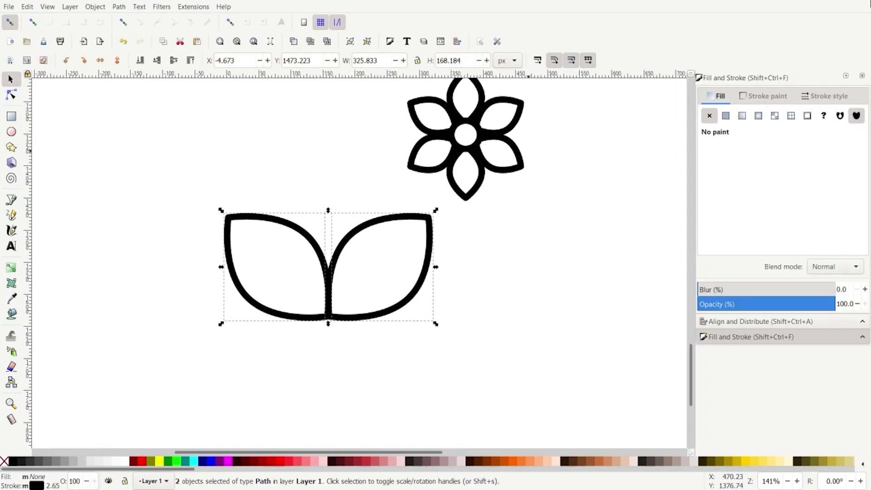
left_click(828, 96)
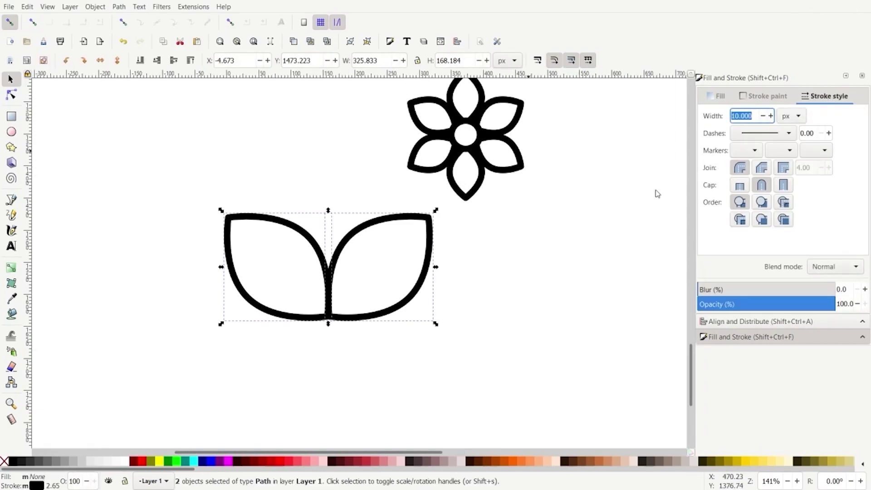
left_click(602, 256)
left_click_drag(599, 251, 349, 72)
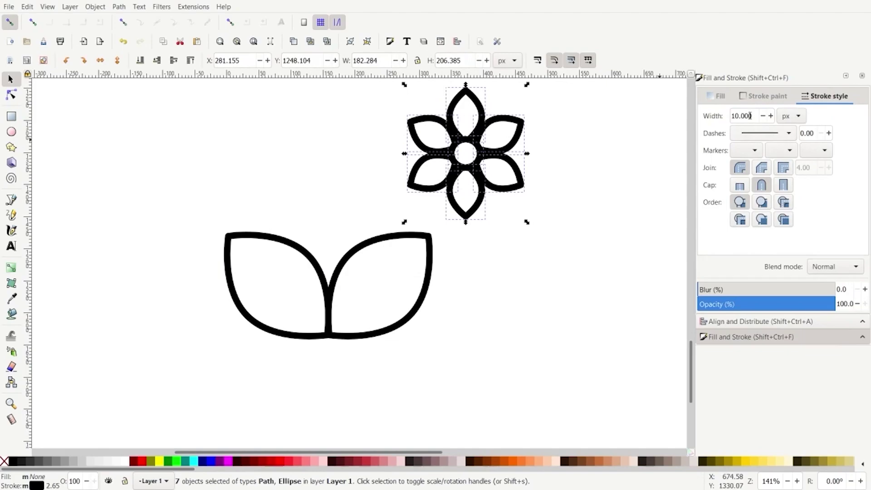
left_click(504, 317)
Move the pair of leaves directly below the flower, roughly centred under it
scroll(504, 317, "down", 2)
left_click_drag(556, 357, 328, 267)
left_click_drag(420, 325, 483, 327)
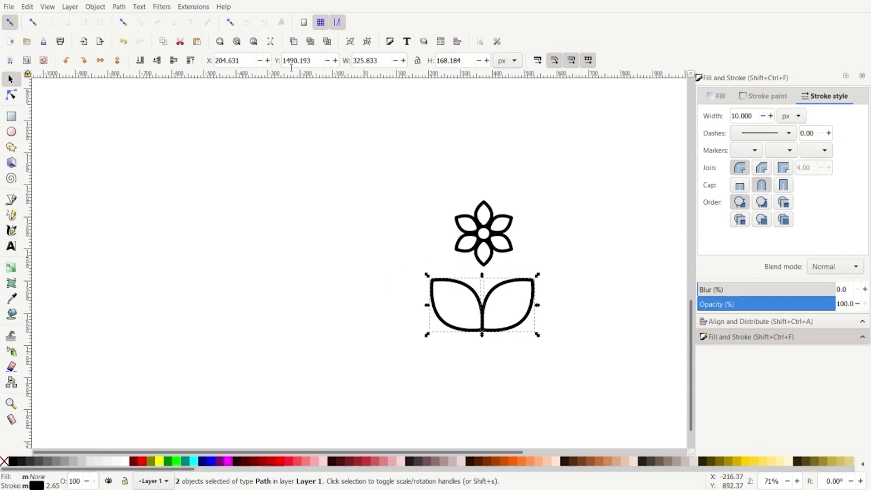
Group the two leaves, and group the petals and centre circle as a separate flower group
left_click(351, 42)
left_click_drag(419, 190, 553, 275)
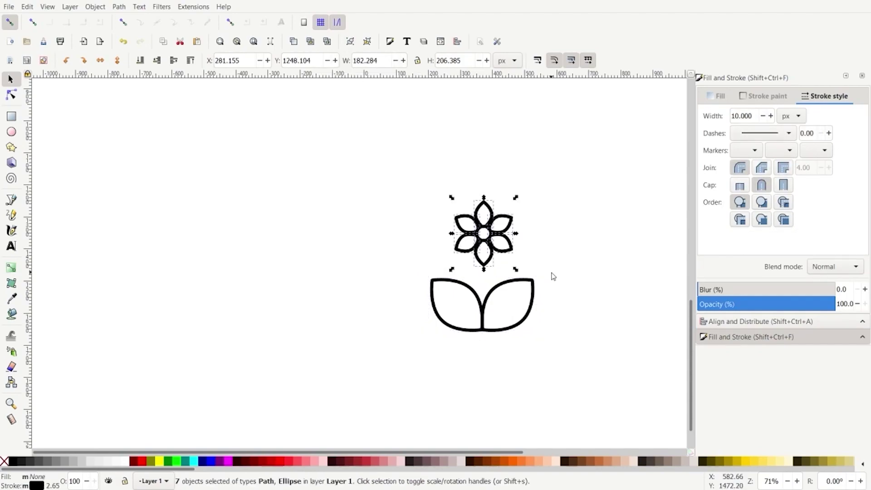
left_click(350, 42)
Centre the flower group horizontally on the leaf group
left_click_drag(379, 161, 582, 375)
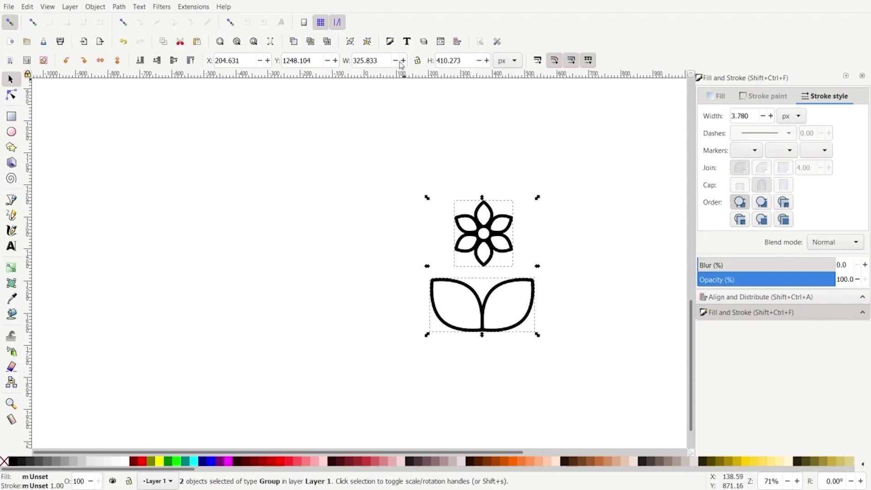
left_click(458, 42)
left_click(798, 129)
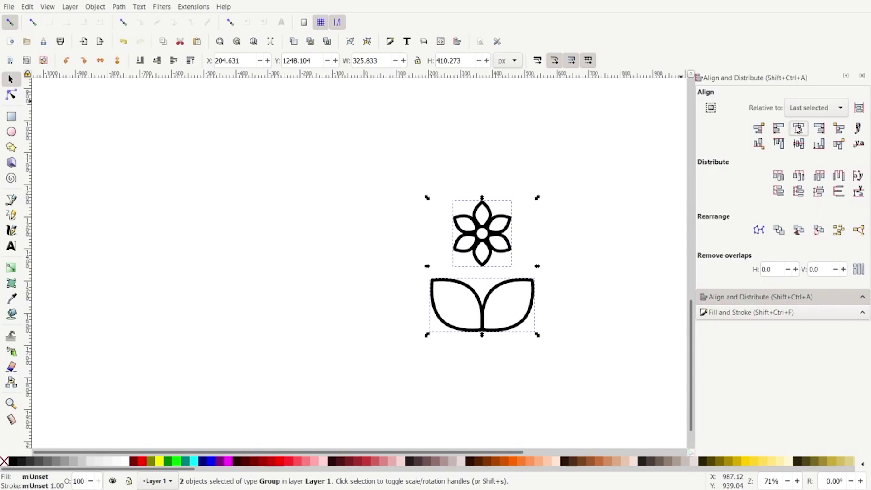
left_click(589, 358)
Move the flower and leaf groups together up beneath the finished sunflower logo's text
scroll(590, 358, "down", 2)
left_click_drag(598, 361, 408, 253)
left_click_drag(450, 317, 421, 273)
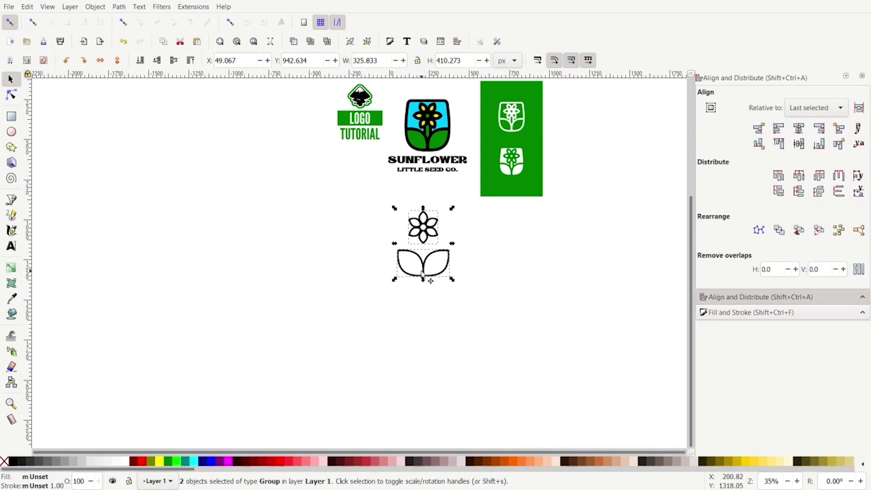
Try stroke widths of 5 px and 15 px on the flower and leaf groups
scroll(422, 273, "up", 2)
left_click(455, 307)
left_click_drag(524, 307, 363, 136)
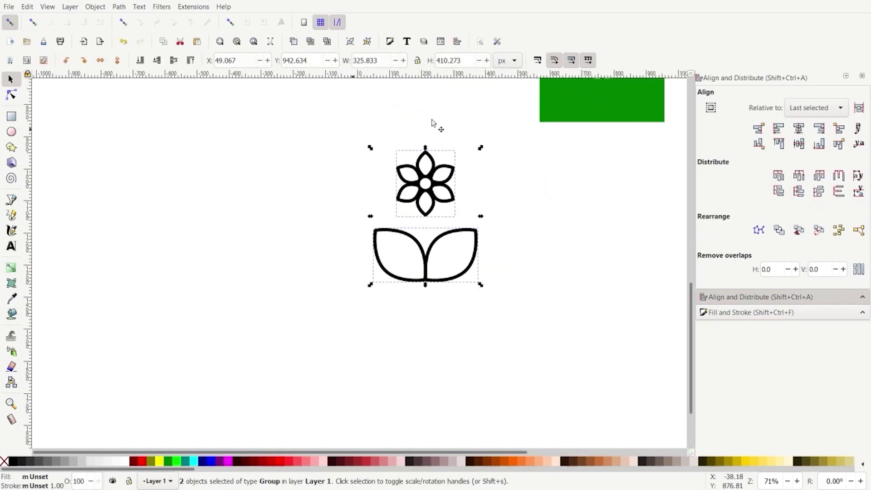
left_click(391, 42)
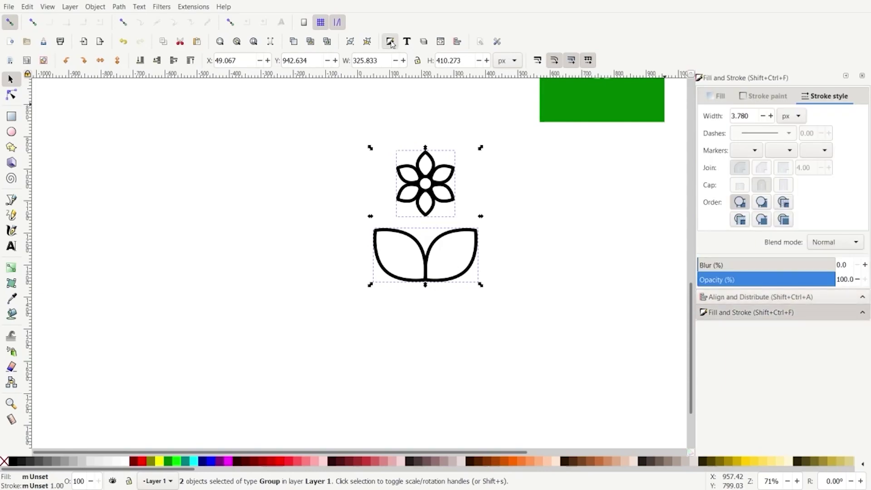
triple_click(751, 115)
type("5")
key("Return")
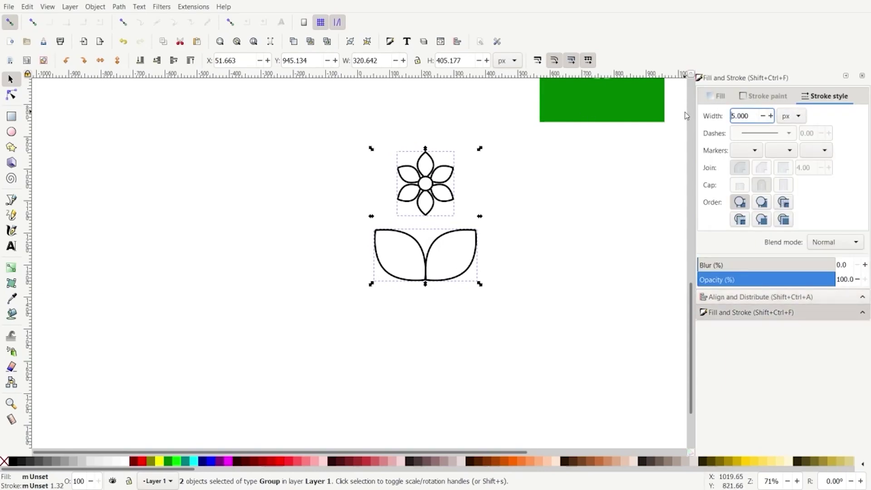
left_click_drag(753, 113, 696, 113)
type("15")
key("Return")
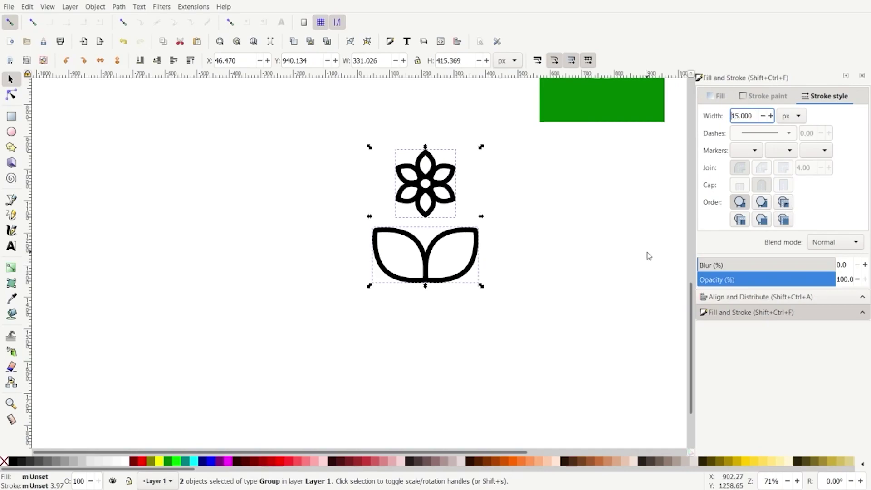
Set the stroke width of the flower and leaf groups to 20 px
left_click_drag(756, 114, 715, 114)
type("20")
key("Return")
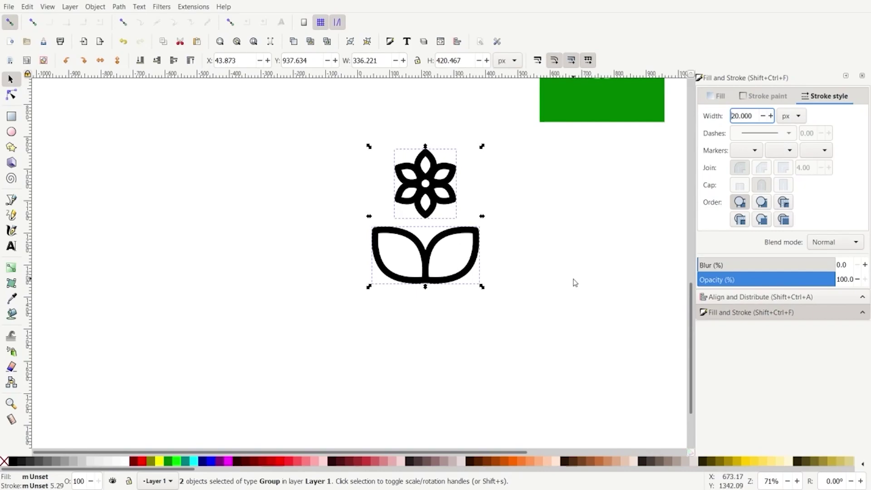
left_click(572, 293)
Draw a narrow upright rectangle about 66 × 192 px in the empty area beside the leaves
scroll(563, 284, "up", 1)
scroll(562, 284, "down", 1, "ctrl")
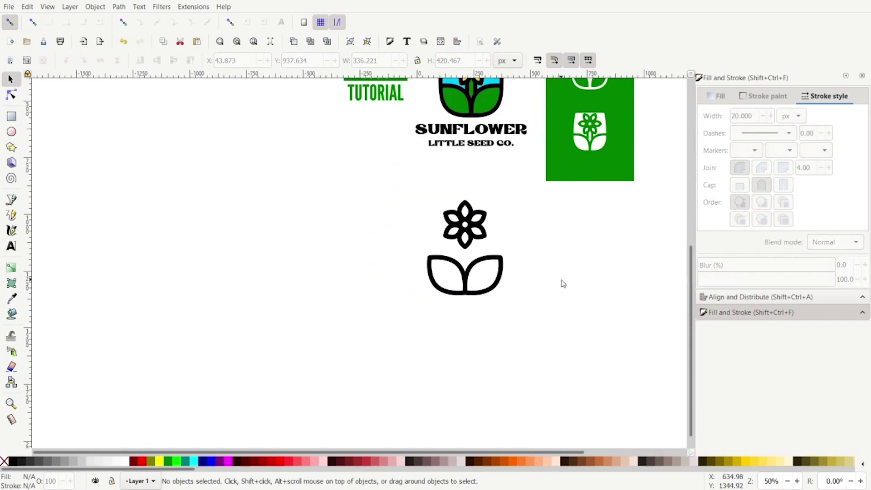
scroll(562, 283, "up", 1)
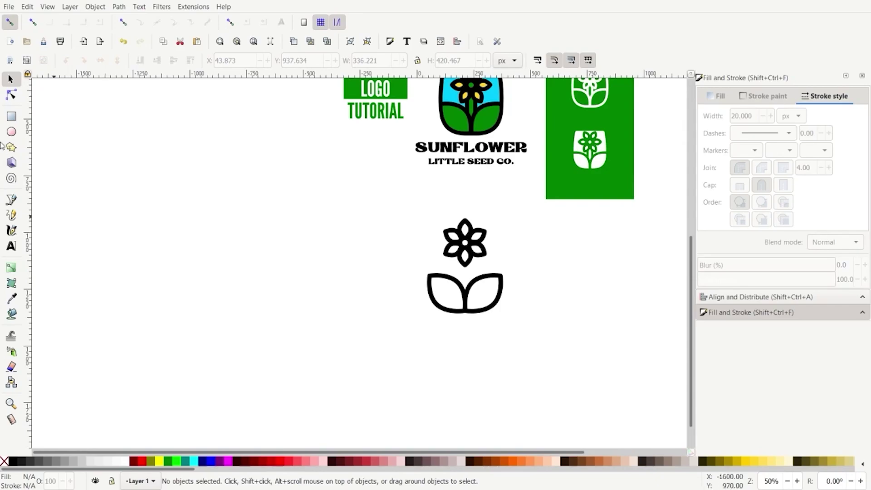
left_click(11, 118)
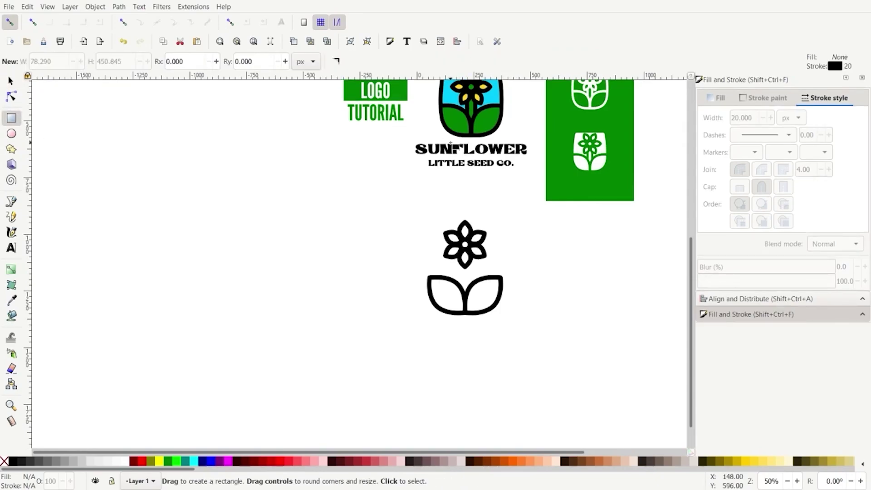
left_click_drag(372, 257, 383, 297)
left_click(10, 82)
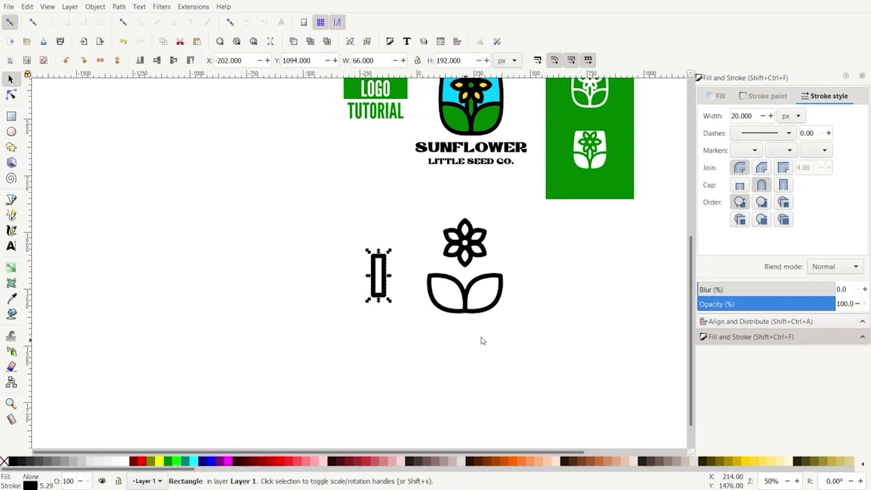
Move the rectangle over the stem area between flower and leaves and give it a red stroke
scroll(472, 344, "up", 2)
left_click_drag(289, 205, 463, 198)
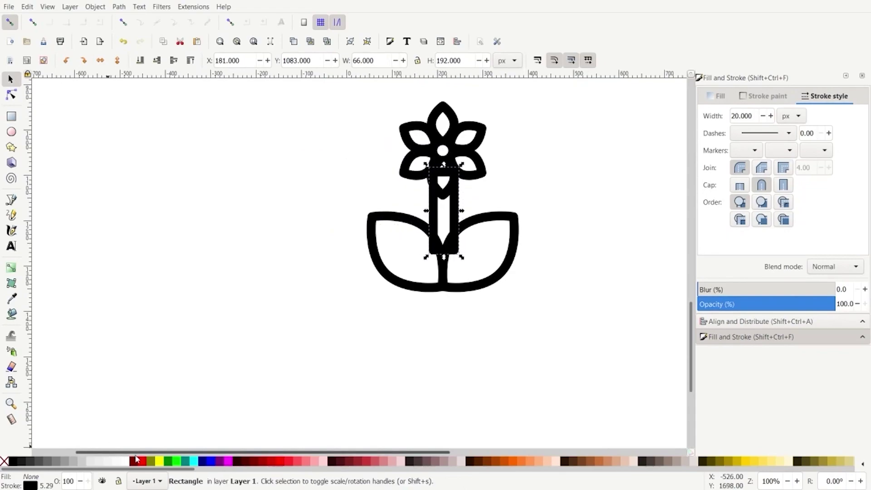
left_click(141, 461, "shift")
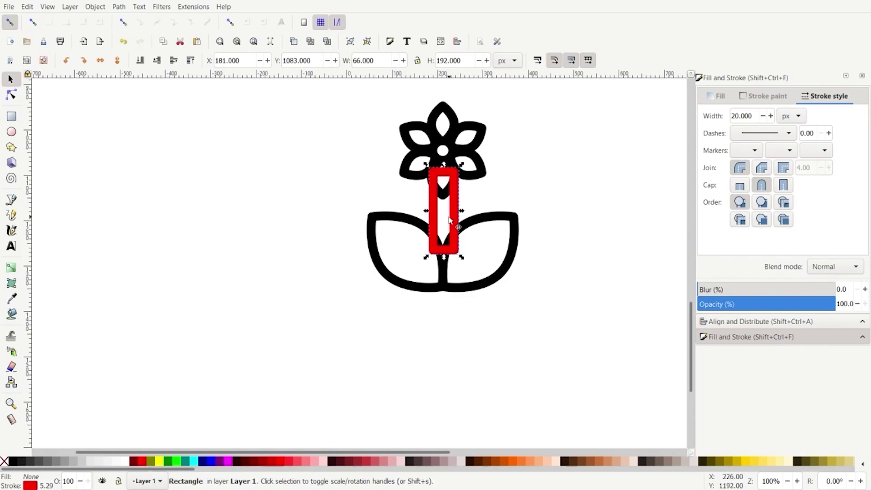
Centre the red rectangle horizontally on the leaves group, using the last selected object as reference, and deselect everything
scroll(449, 220, "up", 2)
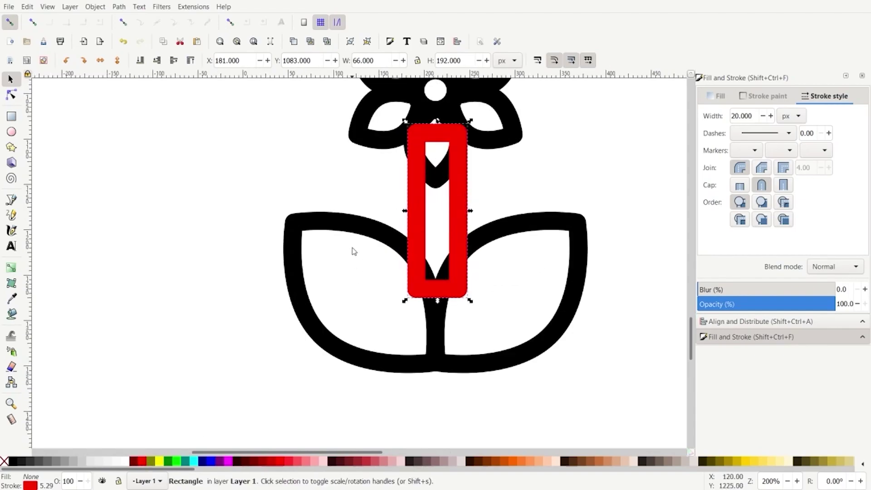
left_click(357, 227, "shift")
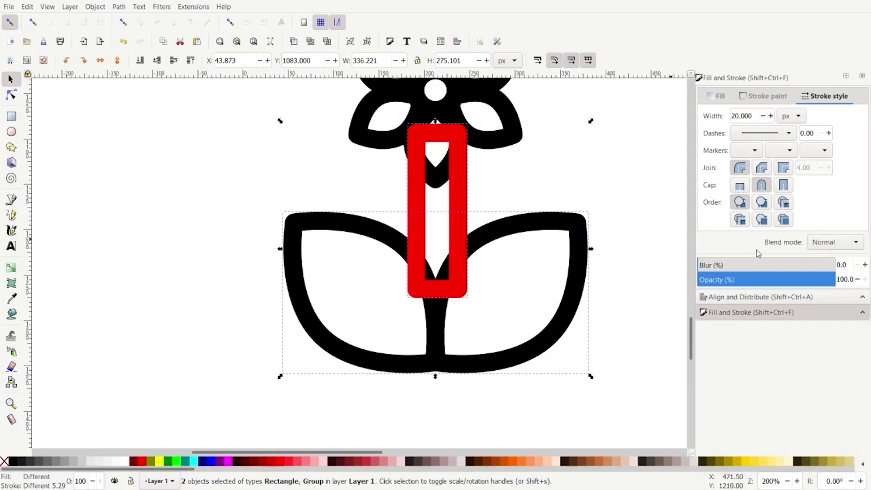
left_click(740, 297)
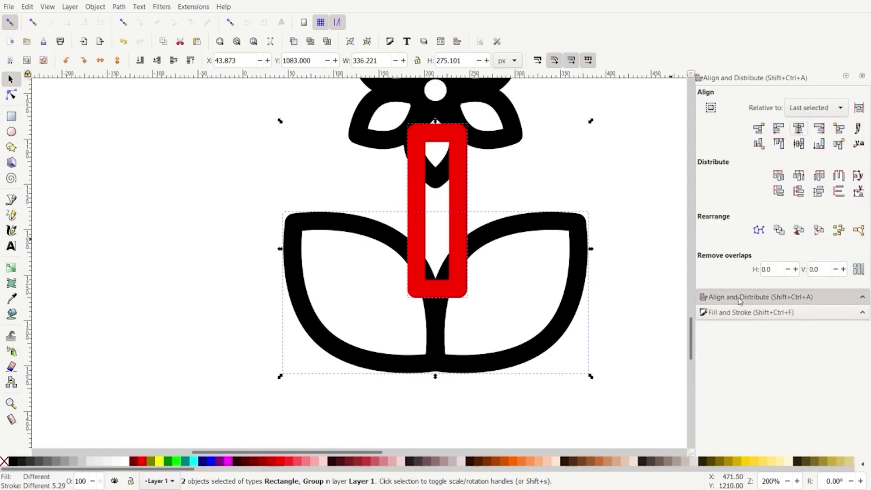
left_click(799, 129)
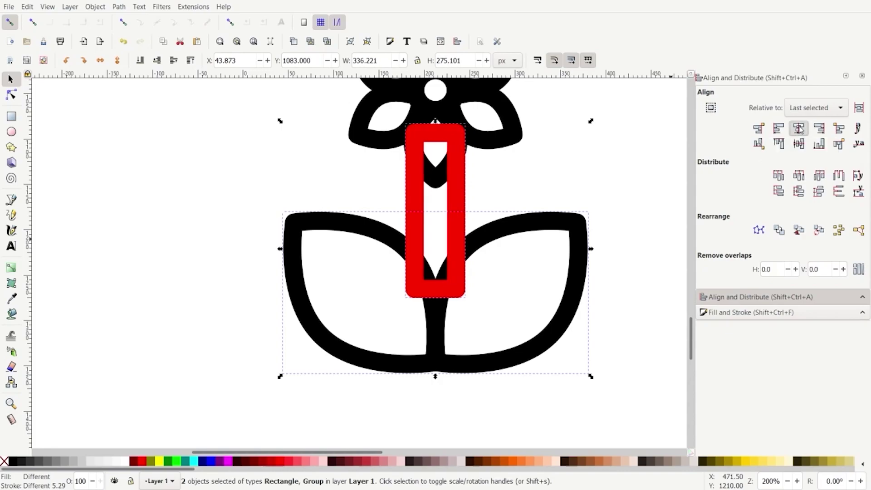
left_click(846, 78)
left_click(231, 173)
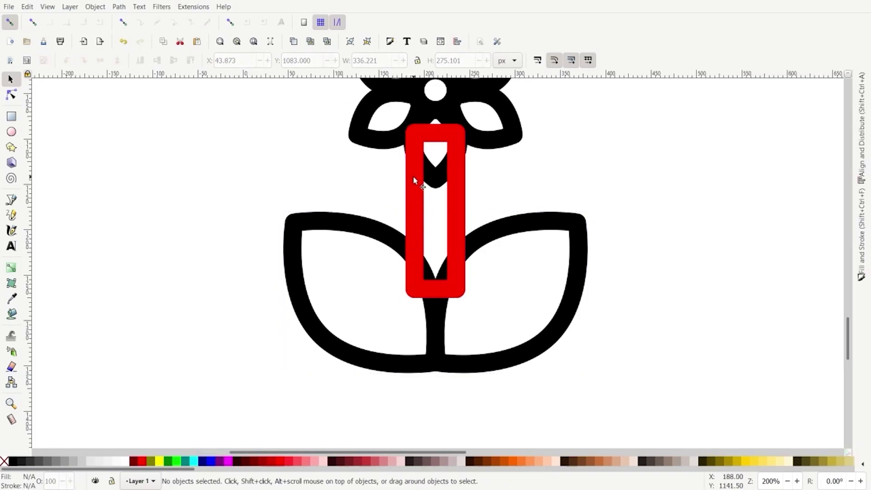
Convert the red rectangle from an object to an editable path
left_click(413, 144)
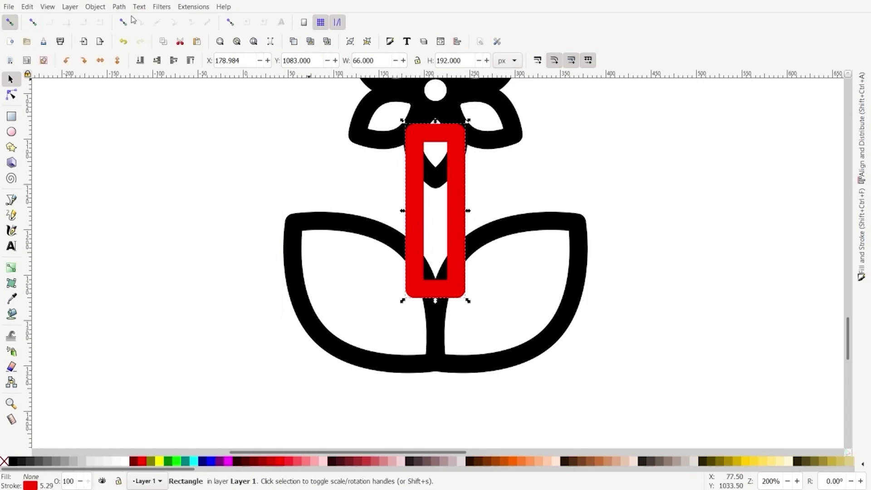
left_click(119, 7)
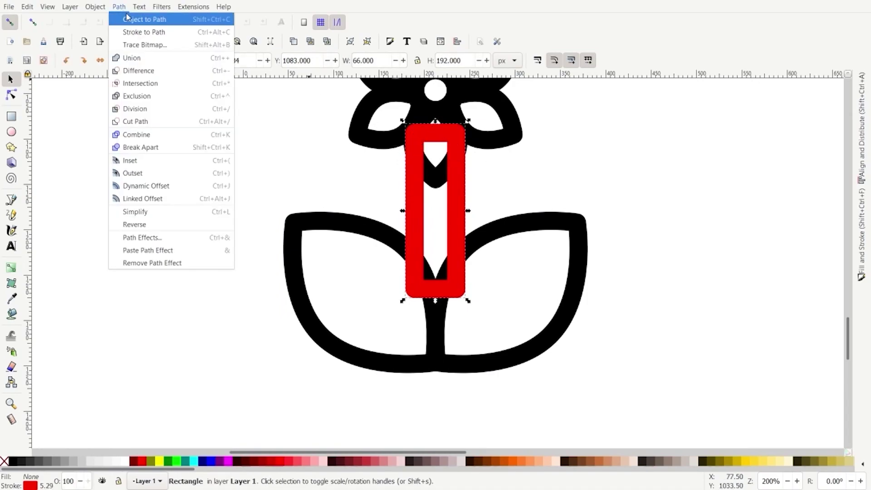
left_click(130, 19)
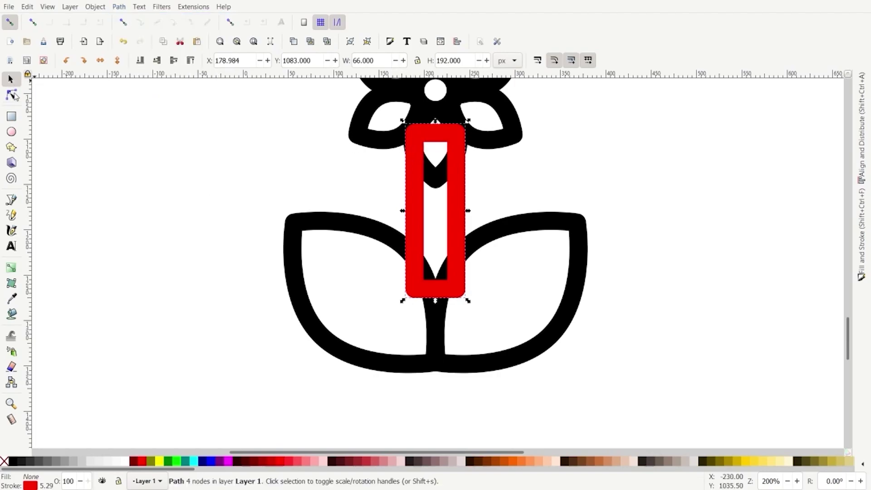
Insert one node near the upper end and one near the lower end of each long side of the red path
left_click(12, 95)
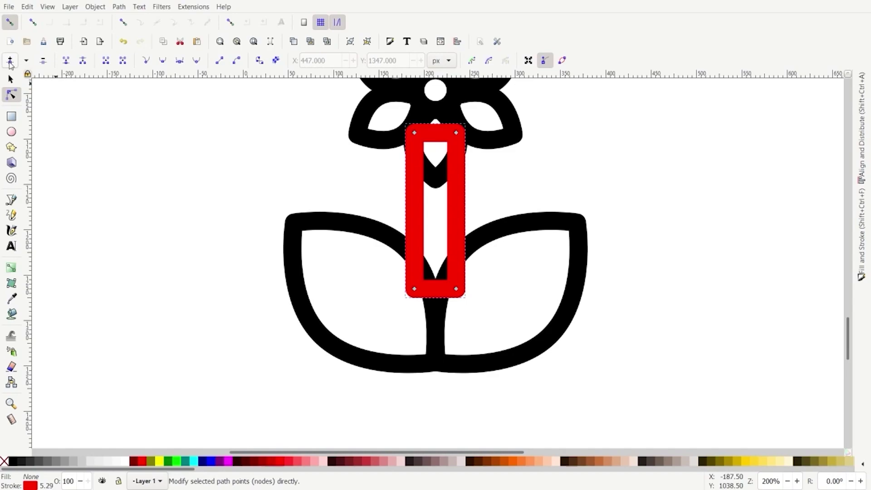
double_click(414, 157)
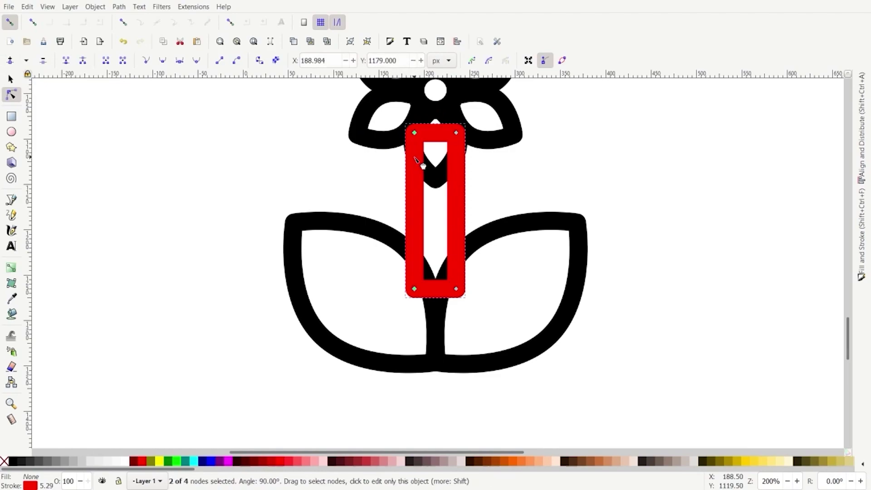
double_click(458, 155)
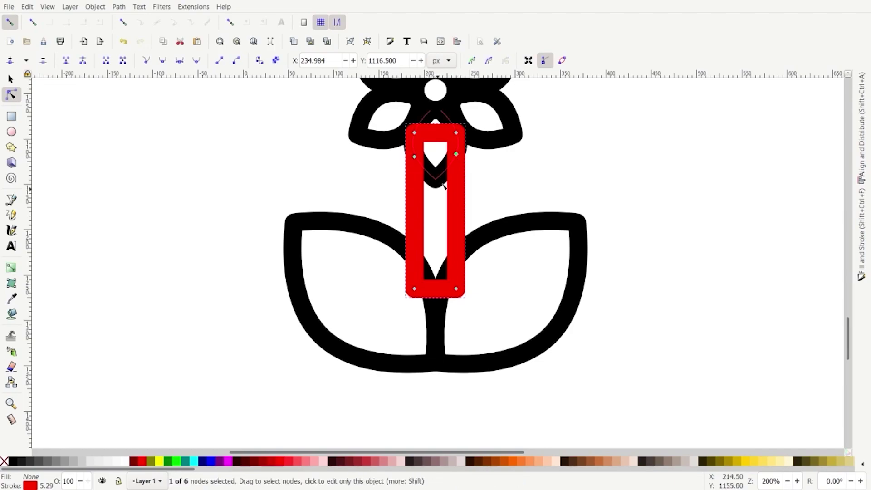
double_click(416, 258)
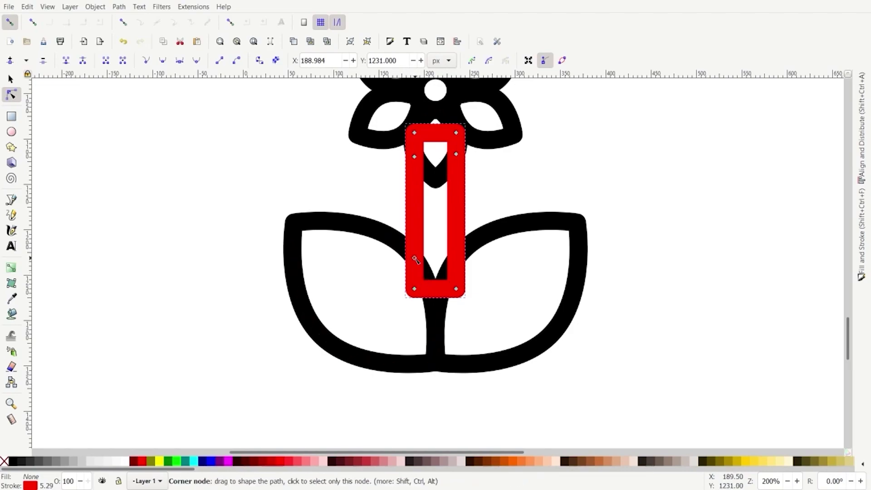
double_click(456, 258)
Break the red path at its two lower corner nodes and delete the lower edge and the line ends below the inserted nodes
left_click_drag(492, 312, 367, 272)
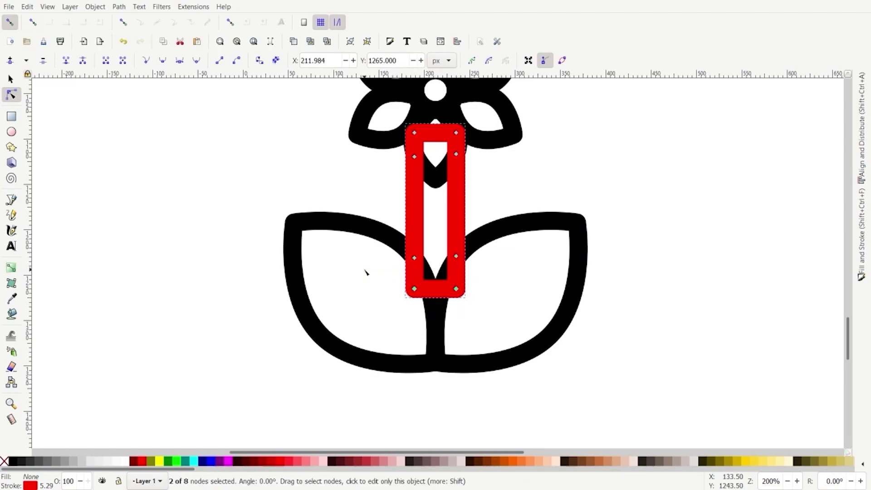
left_click(84, 61)
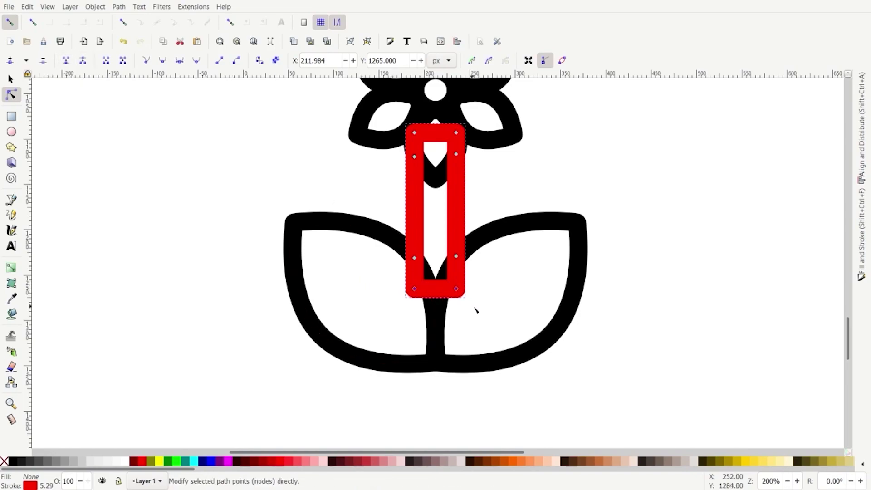
key("Delete")
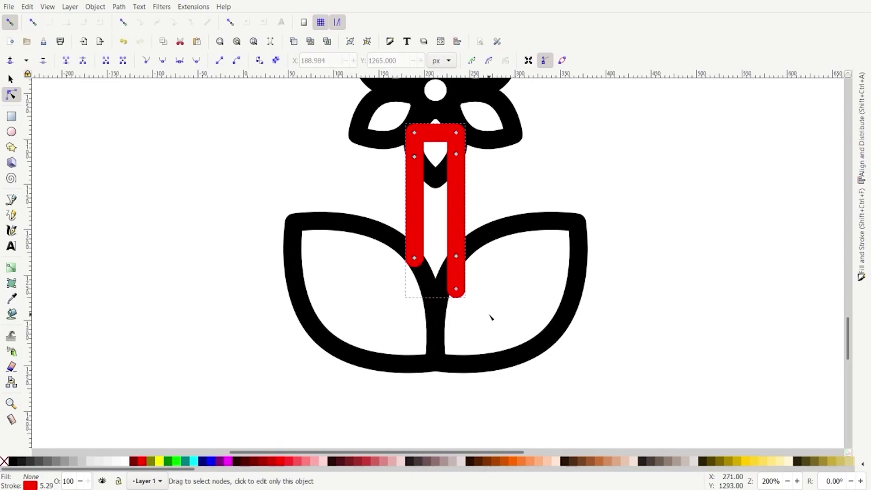
left_click(456, 289)
key("Delete")
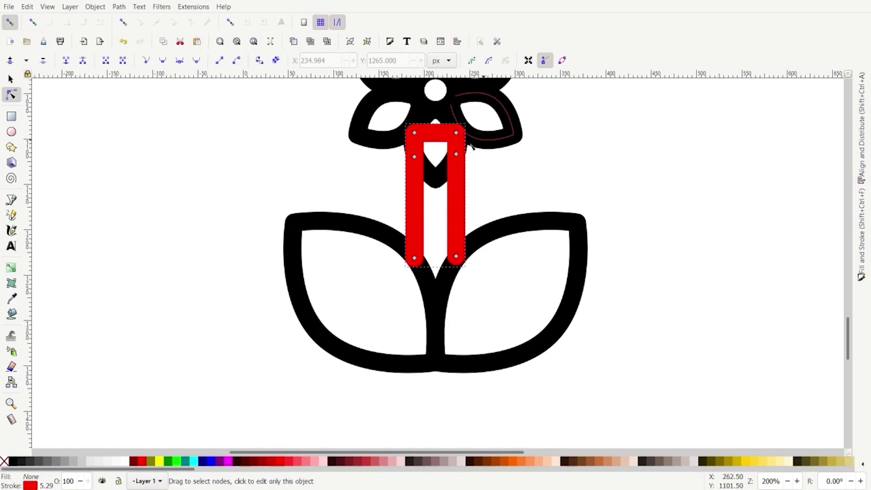
Break the red path at its two upper corner nodes and delete them, leaving two separate vertical lines
left_click_drag(384, 113, 493, 148)
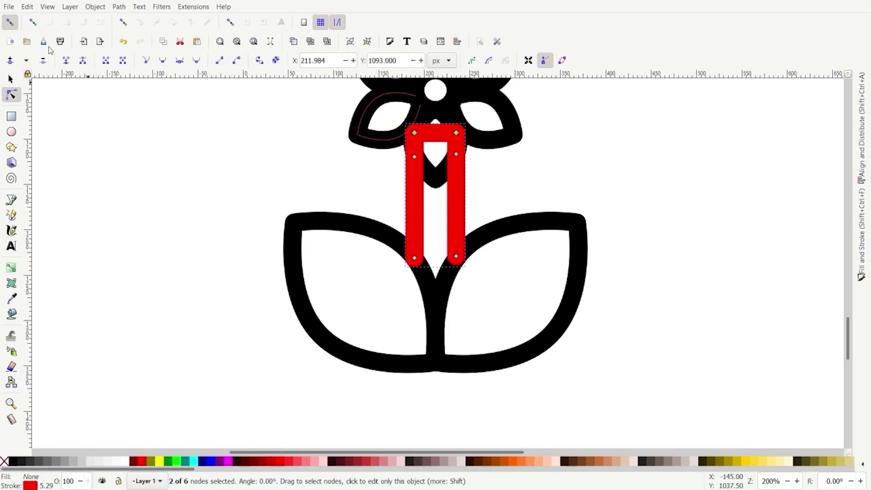
left_click(83, 65)
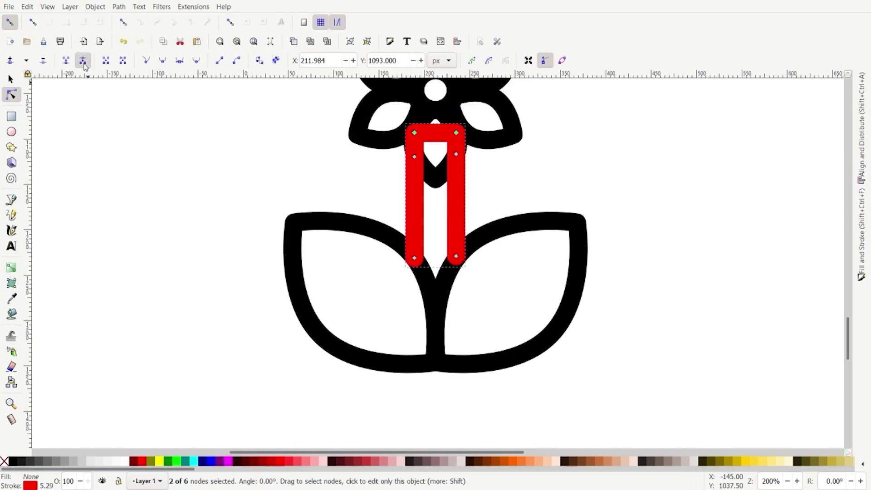
key("Delete")
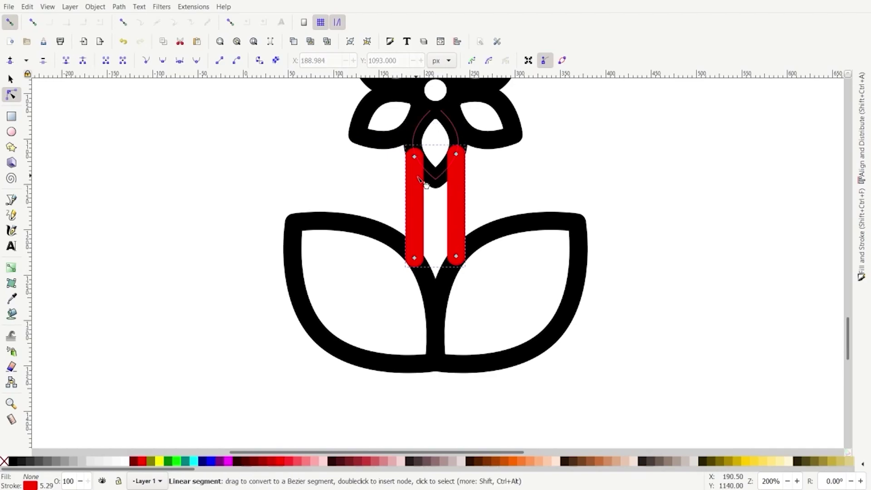
Raise the left red line's upper end node to Y 1117.25 px, roughly level with the right line's upper end
scroll(435, 172, "up", 2)
scroll(442, 170, "up", 4)
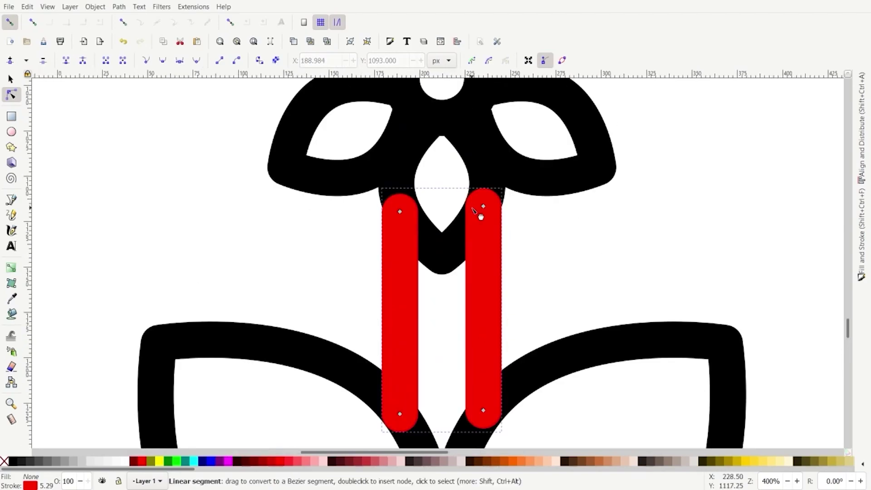
scroll(481, 212, "up", 2)
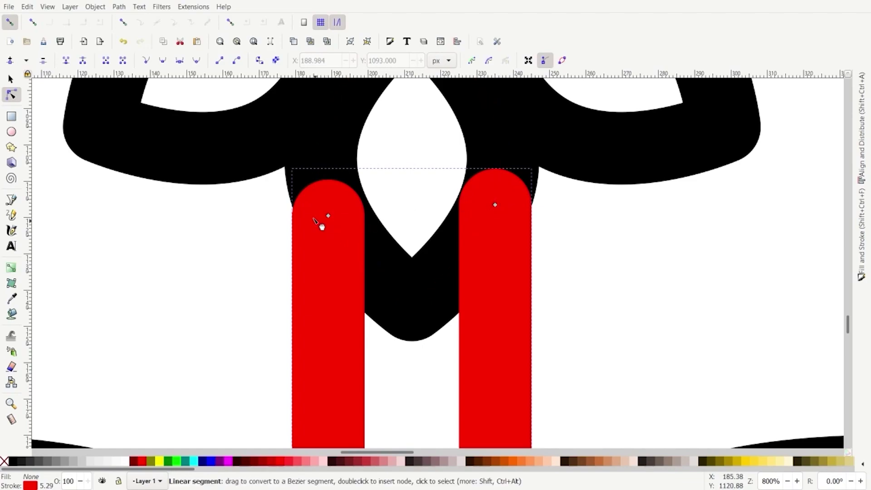
left_click(328, 216)
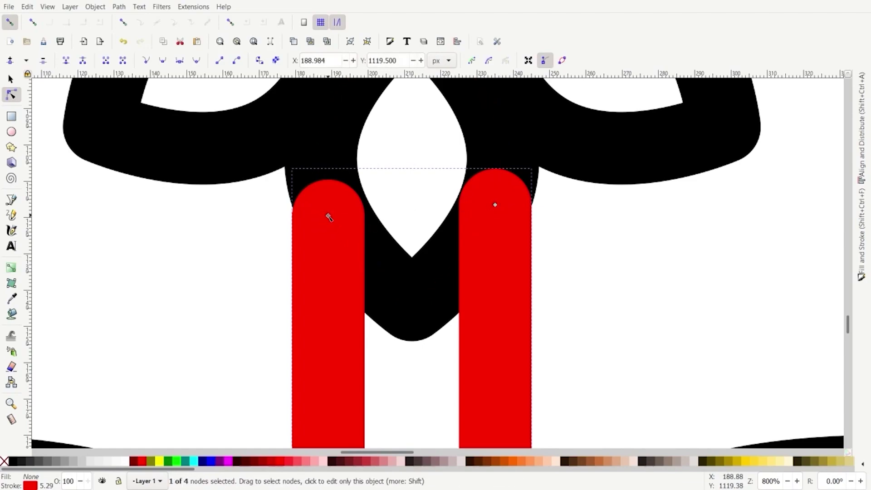
left_click_drag(328, 217, 329, 205)
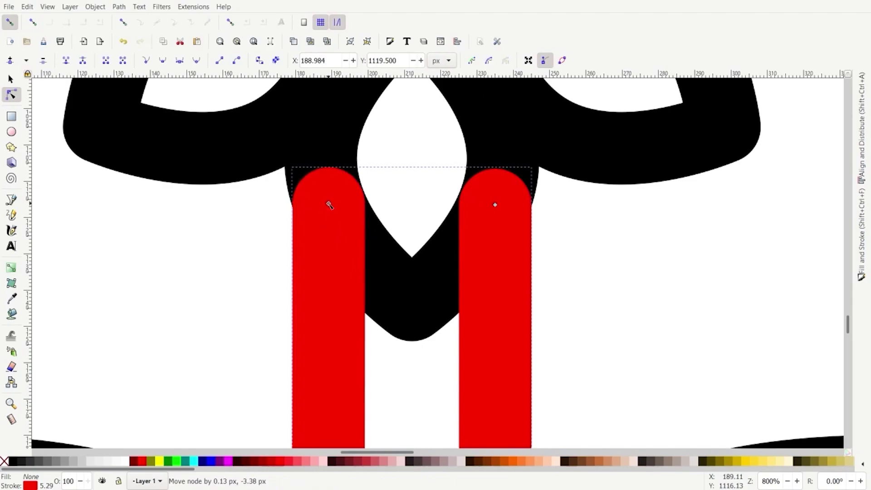
key("ctrl+z")
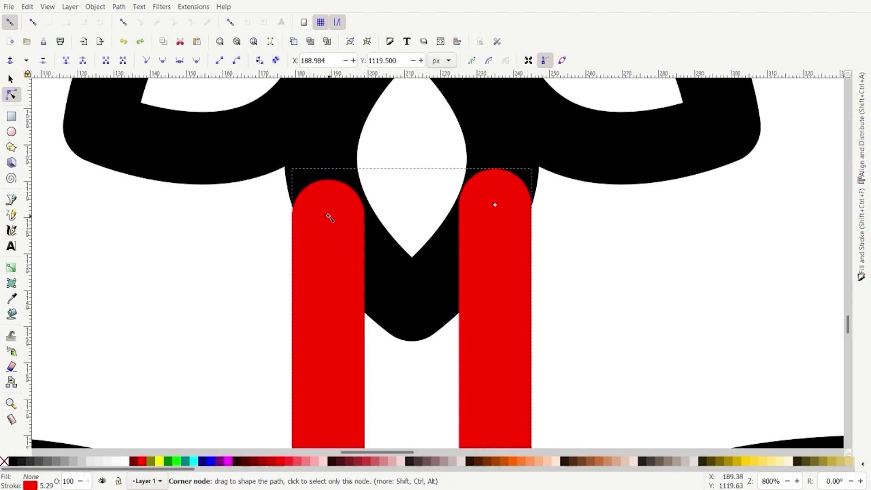
left_click_drag(329, 217, 328, 208)
Raise the left red line's lower end node to about Y 1229.2 px, level with the right line's lower end
scroll(369, 205, "down", 6)
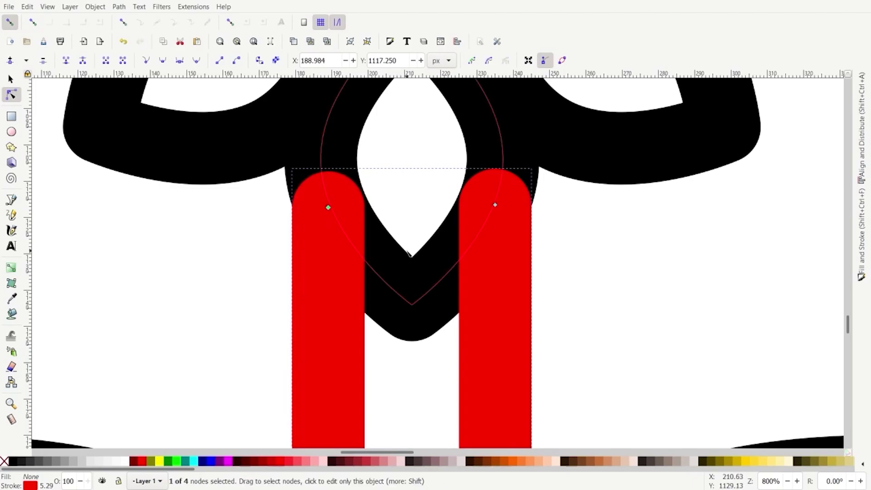
scroll(394, 217, "up", 5)
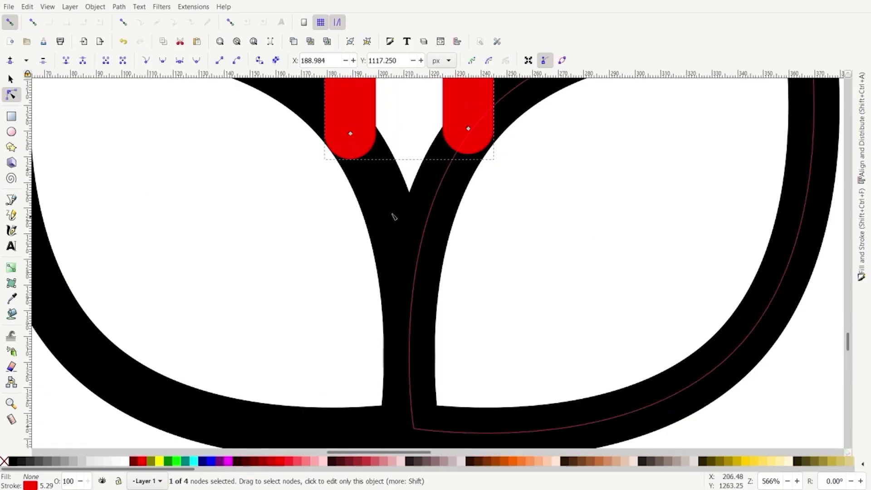
scroll(362, 181, "up", 1)
left_click(350, 153)
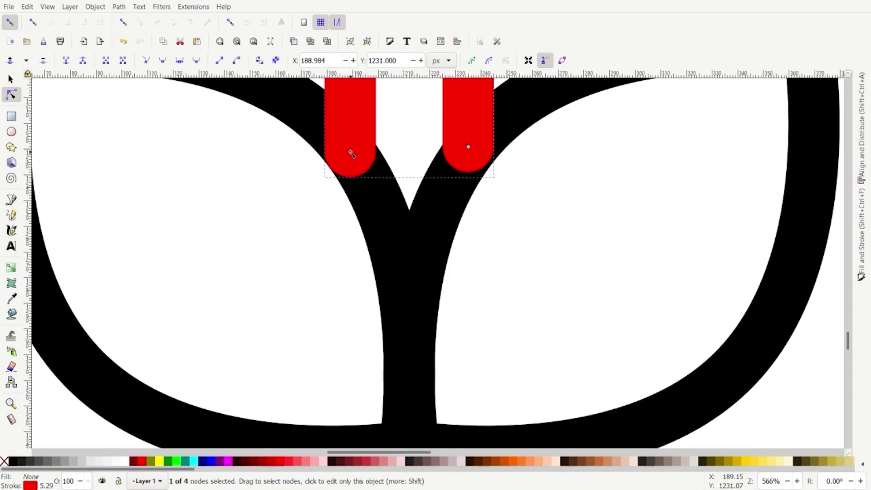
left_click_drag(351, 152, 350, 149)
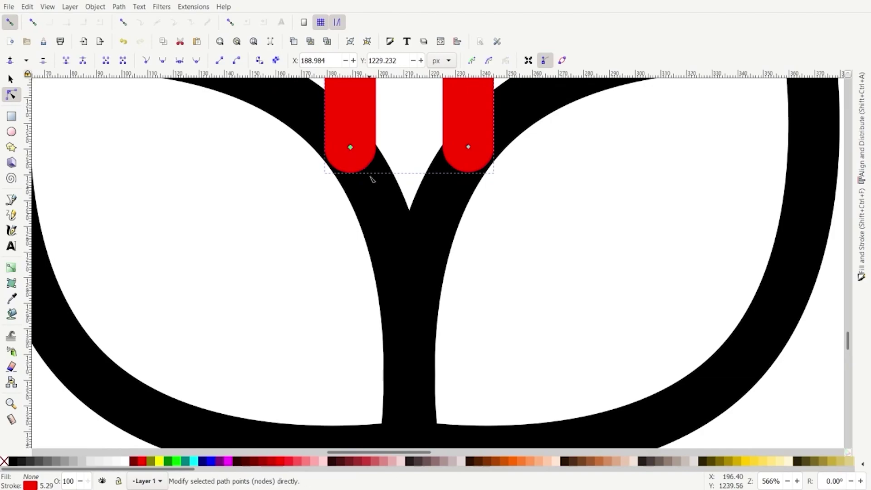
Select the two-line stem path, change its stroke colour to black and deselect it
scroll(369, 181, "down", 4)
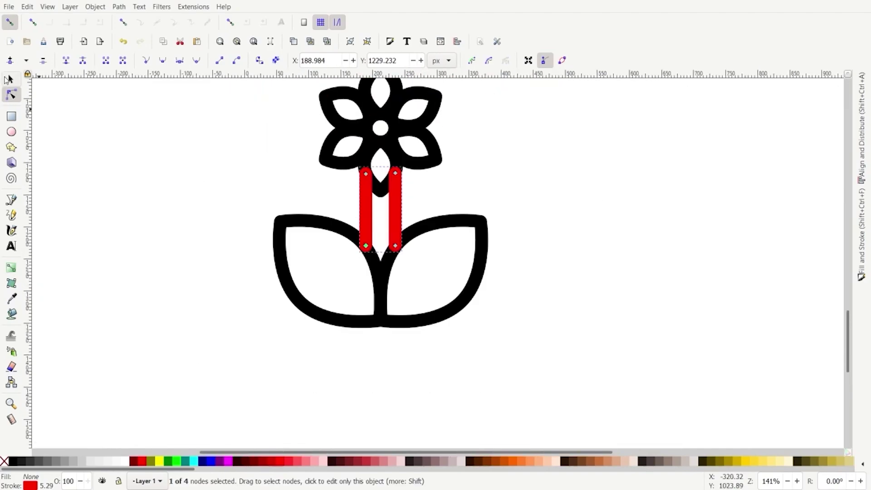
left_click(9, 79)
left_click_drag(274, 133, 443, 272)
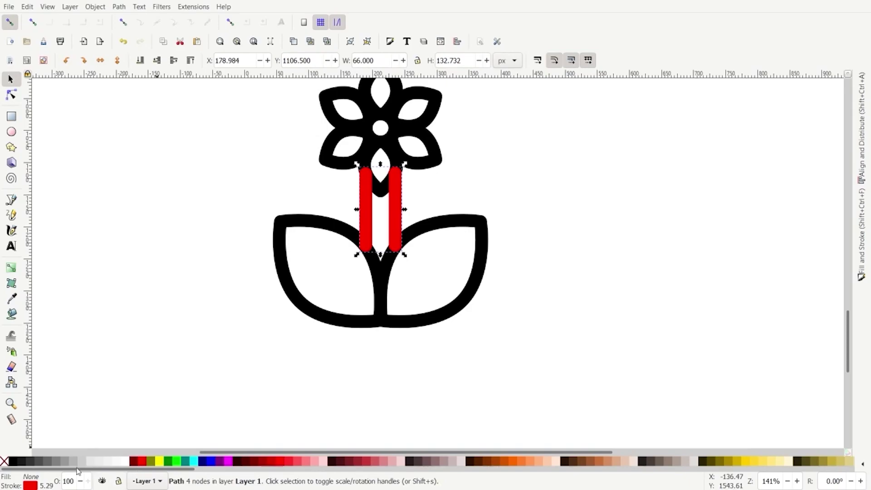
left_click(12, 462, "shift")
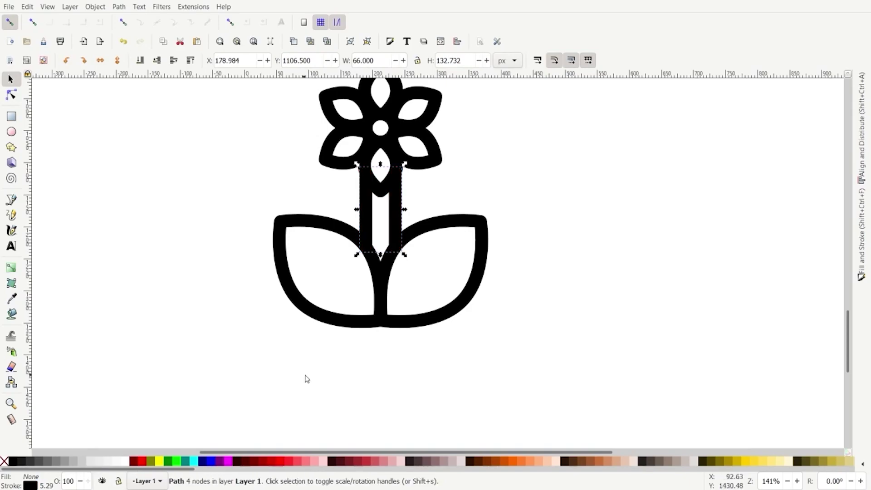
scroll(324, 377, "down", 4)
left_click(247, 381)
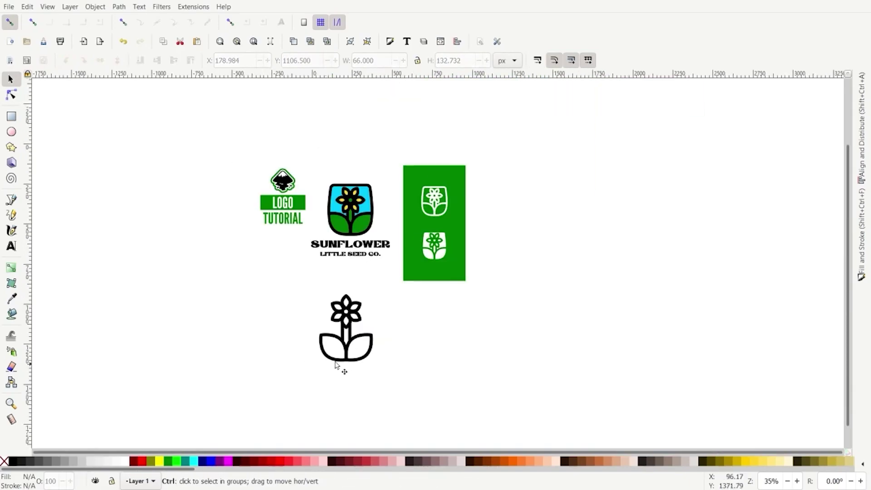
Select the flower group and rotate it by -30° so two petals straddle the stem
scroll(367, 358, "up", 2)
left_click_drag(266, 233, 394, 313)
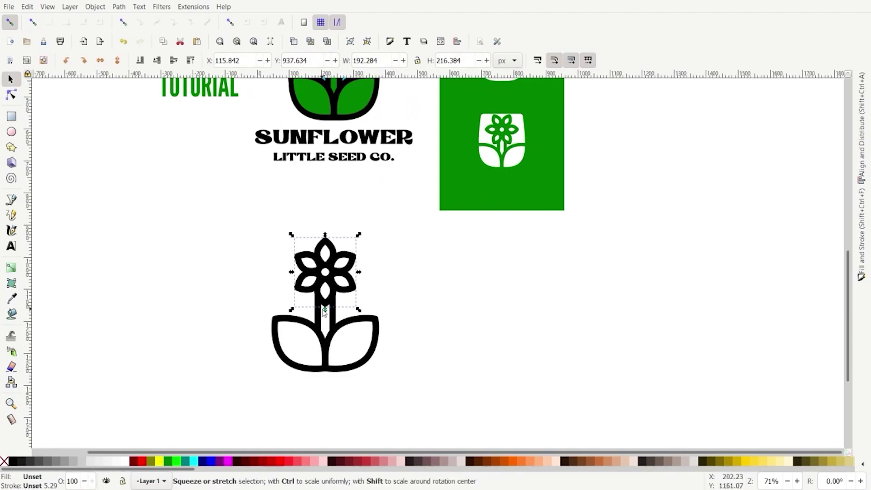
scroll(359, 318, "up", 3)
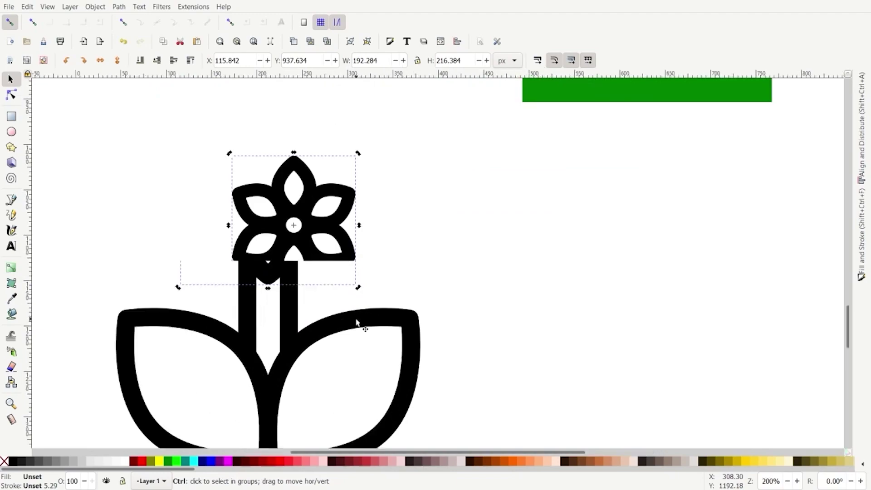
left_click(358, 287)
left_click_drag(358, 288, 413, 259)
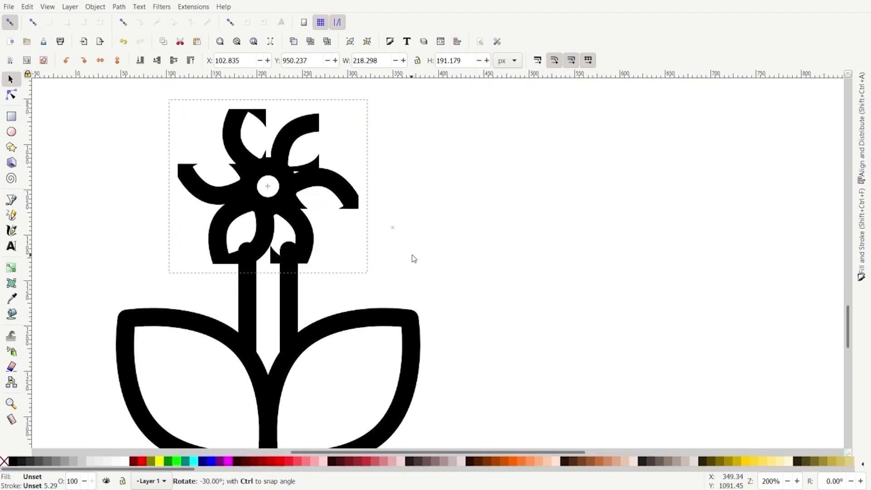
Lower the upper end nodes of both stem lines together by 8 px to about Y 1125 px, tucking them inside the flower's outline
key("Escape")
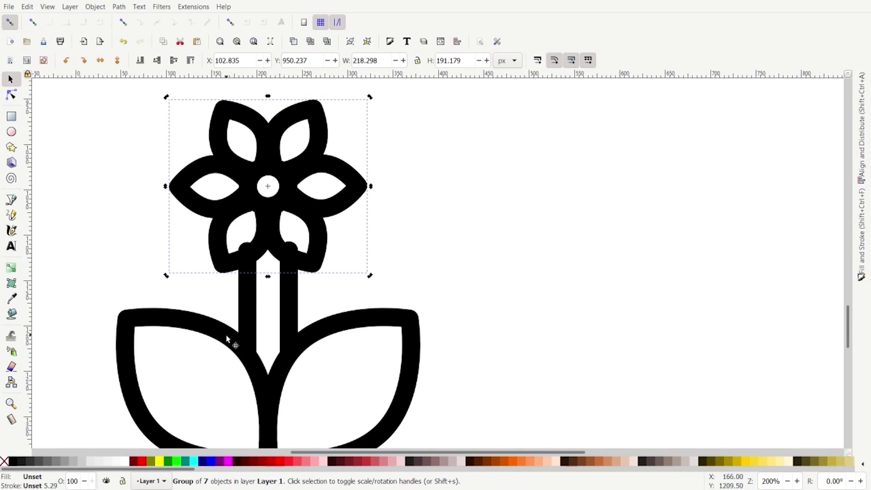
left_click(9, 97)
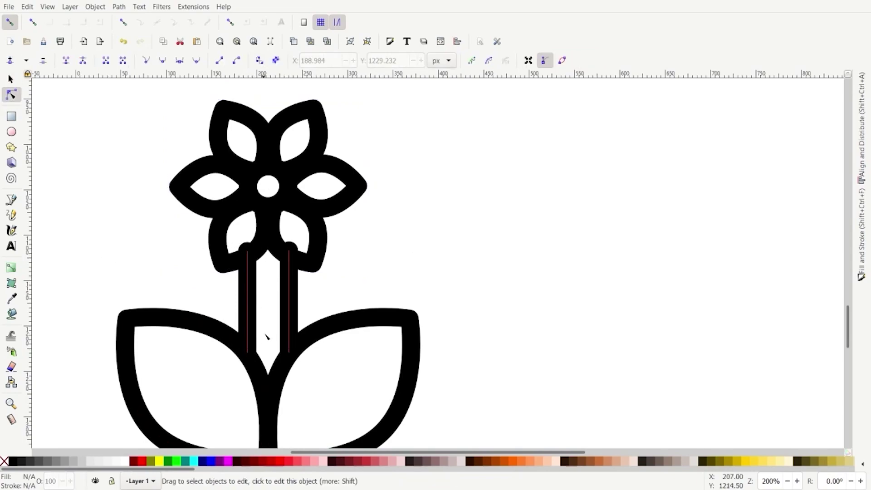
left_click(253, 292)
left_click(247, 252)
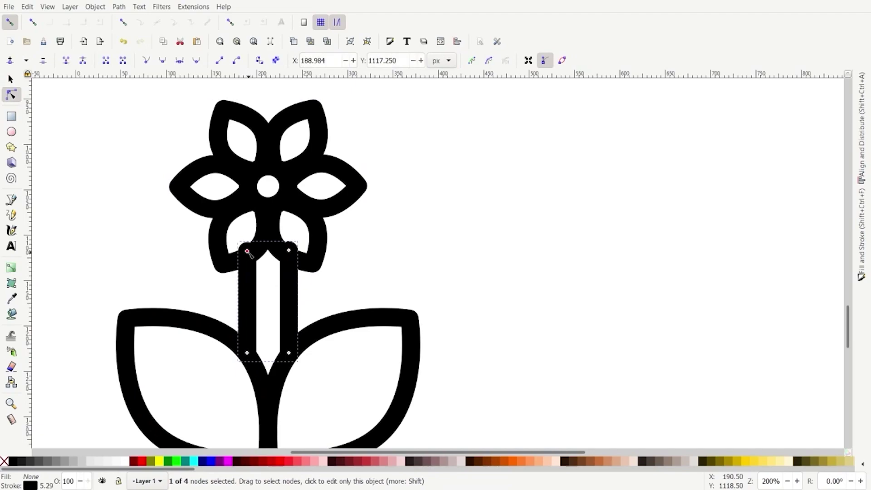
left_click(289, 251, "shift")
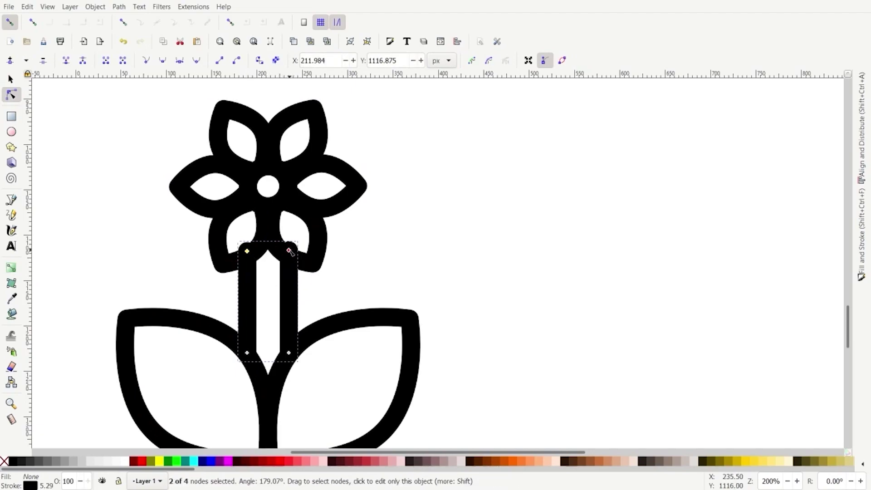
left_click_drag(288, 252, 290, 259)
left_click(403, 275)
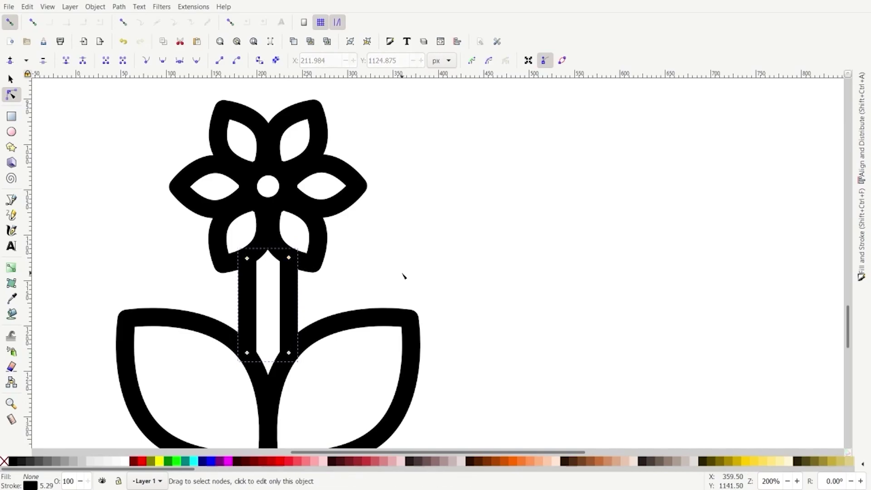
left_click(403, 276)
scroll(403, 275, "down", 3)
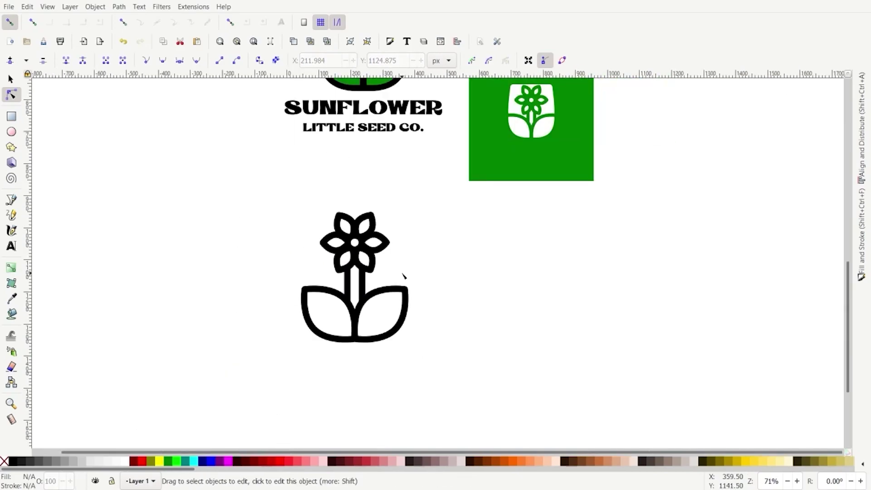
scroll(403, 275, "down", 3)
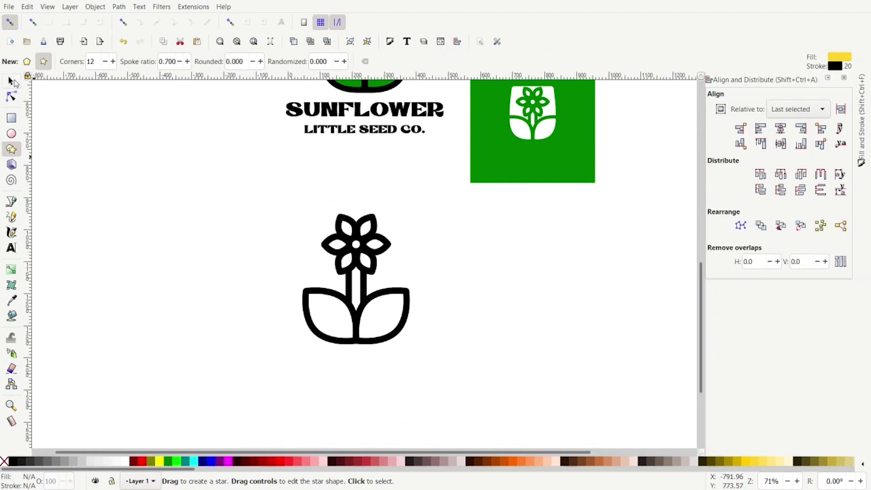
left_click(11, 82)
left_click(353, 310)
left_click_drag(250, 195, 395, 323)
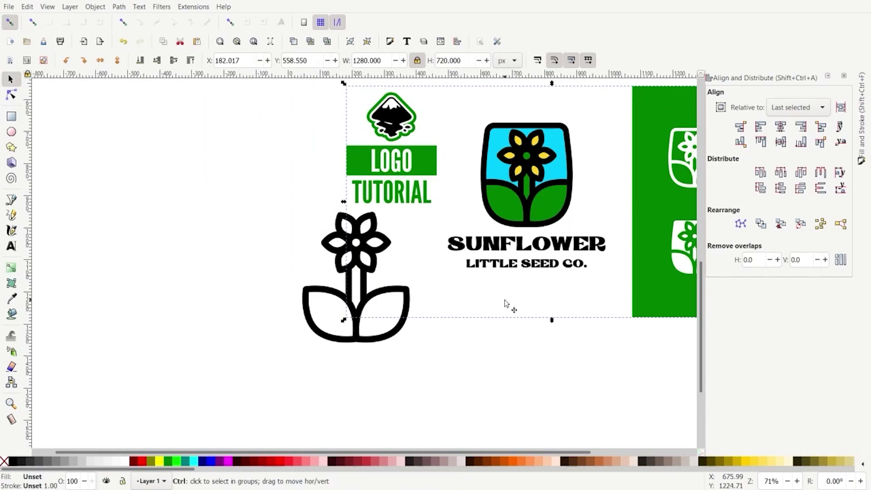
key("ctrl+z")
Move the flower, stem and leaves together down to empty canvas at about X 69.3, Y 1185 px and deselect them
scroll(498, 335, "down", 2)
left_click_drag(492, 355, 225, 161)
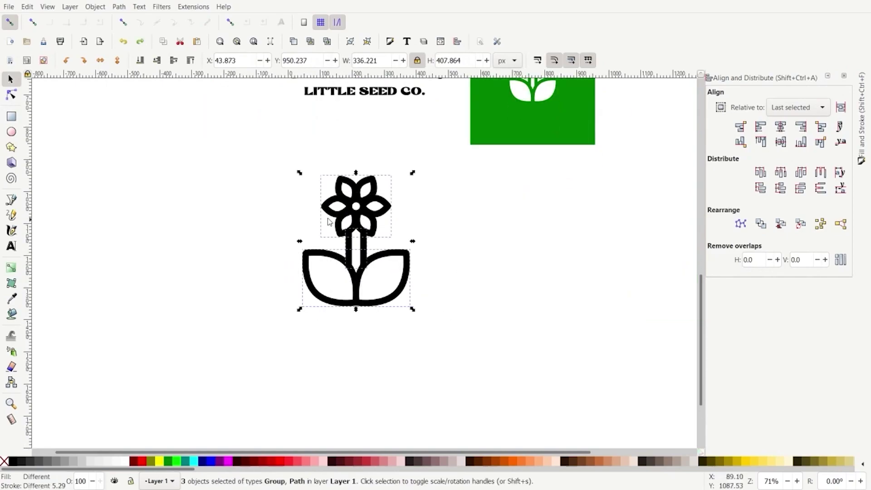
left_click_drag(347, 211, 355, 287)
scroll(358, 286, "down", 4)
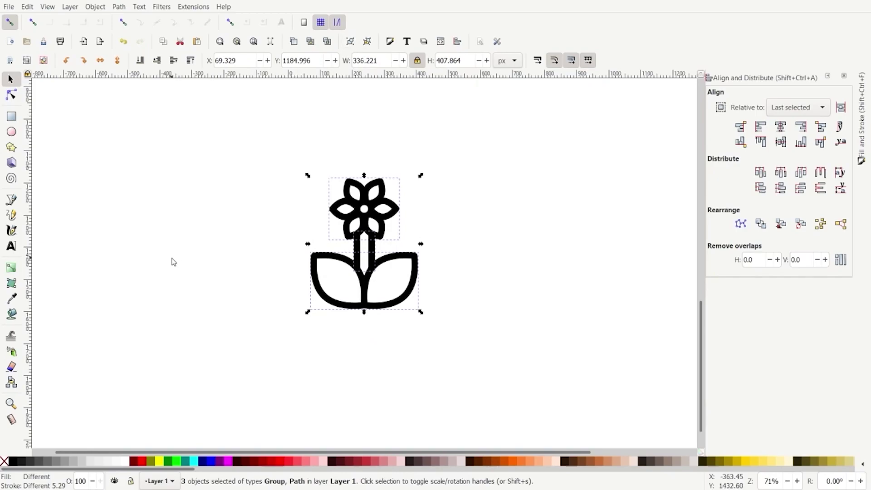
left_click(181, 183)
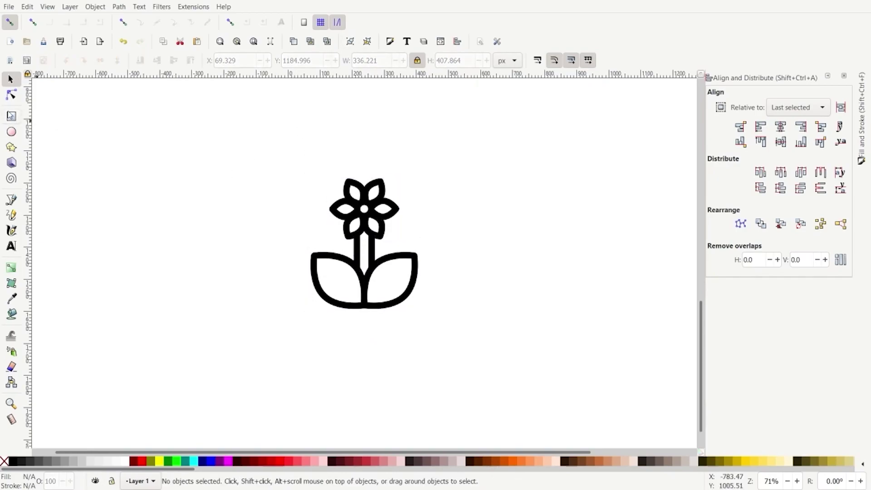
Draw a rounded rectangle about 279 by 362 px beside the flower, with a vertical corner radius of about 58 px
left_click(12, 117)
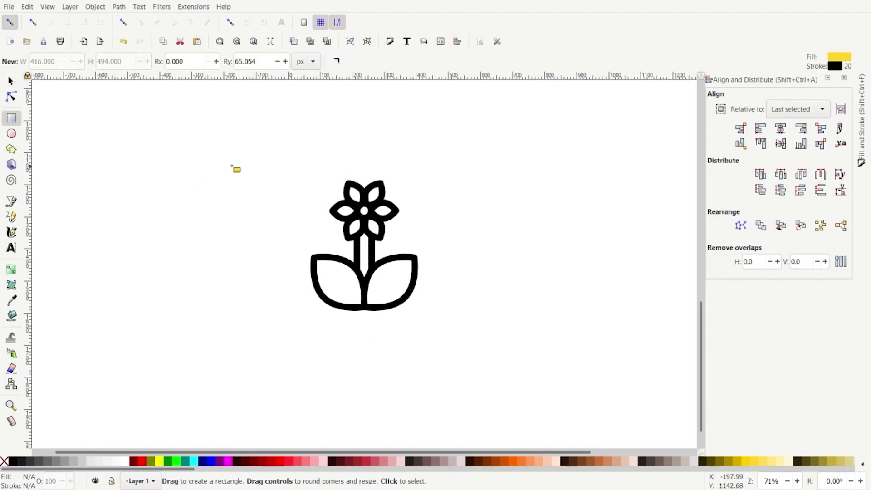
mouse_move(205, 163)
left_mouse_down()
mouse_move(261, 252)
mouse_move(295, 279)
left_mouse_up()
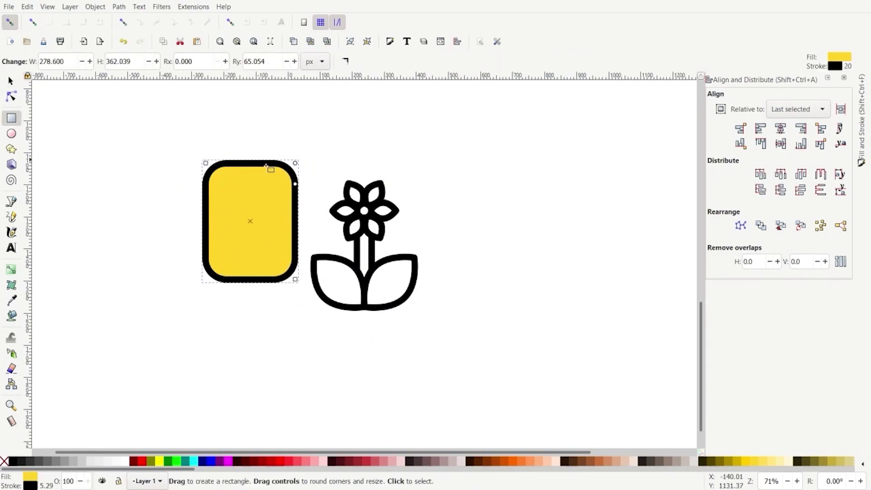
mouse_move(295, 184)
left_mouse_down()
mouse_move(297, 156)
mouse_move(293, 198)
mouse_move(293, 173)
mouse_move(299, 183)
left_mouse_up()
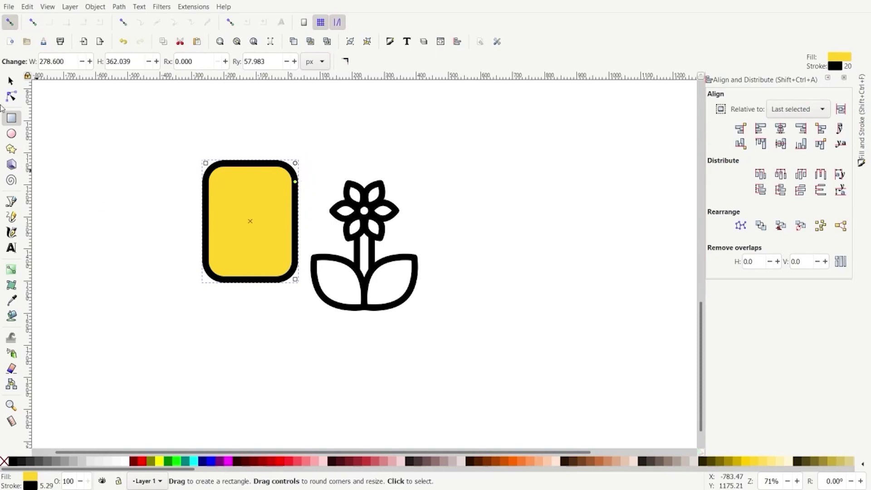
Send the yellow rectangle to the bottom of the stack and move it to about X -308.4, Y 1136.9 px
left_click(10, 82)
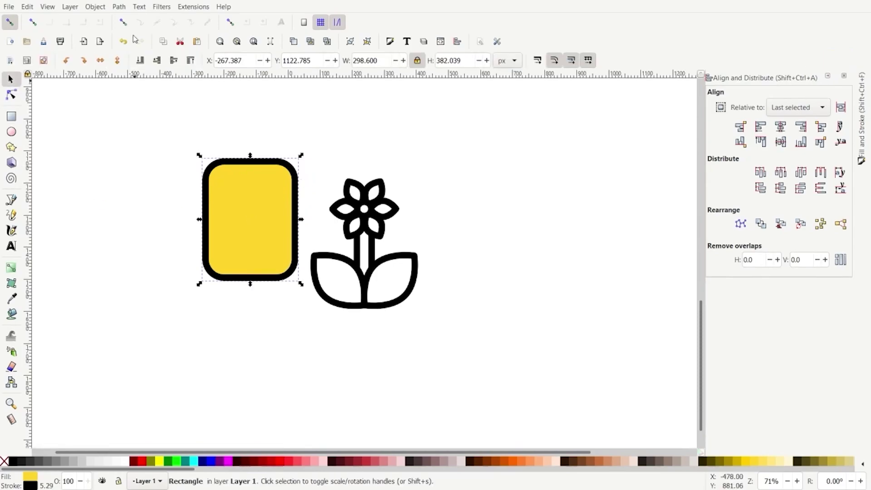
left_click(141, 62)
mouse_move(235, 221)
left_mouse_down()
mouse_move(300, 223)
mouse_move(222, 225)
left_mouse_up()
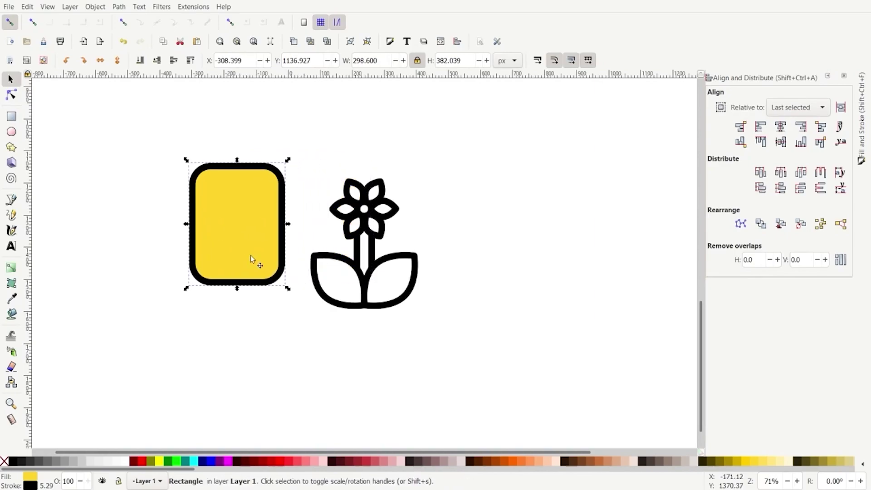
Match the rectangle's width to the leaf group by setting it to 336.221 px, keeping the proportions locked
left_click(328, 304)
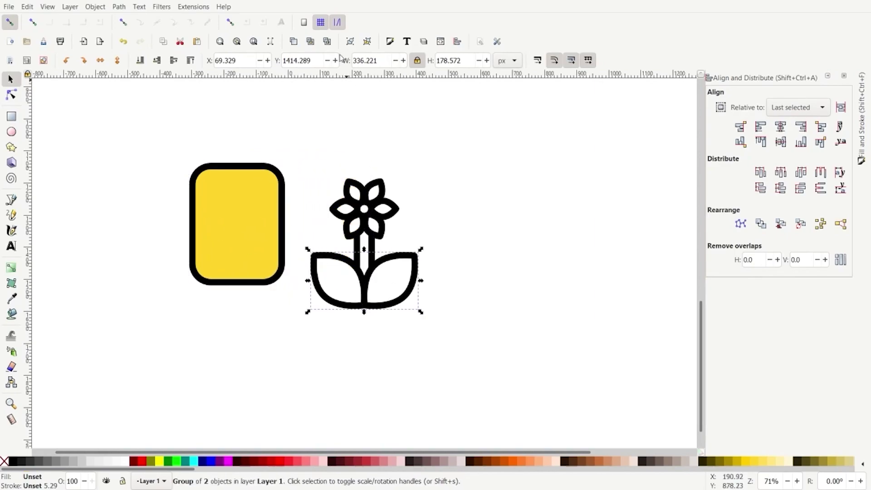
double_click(376, 59)
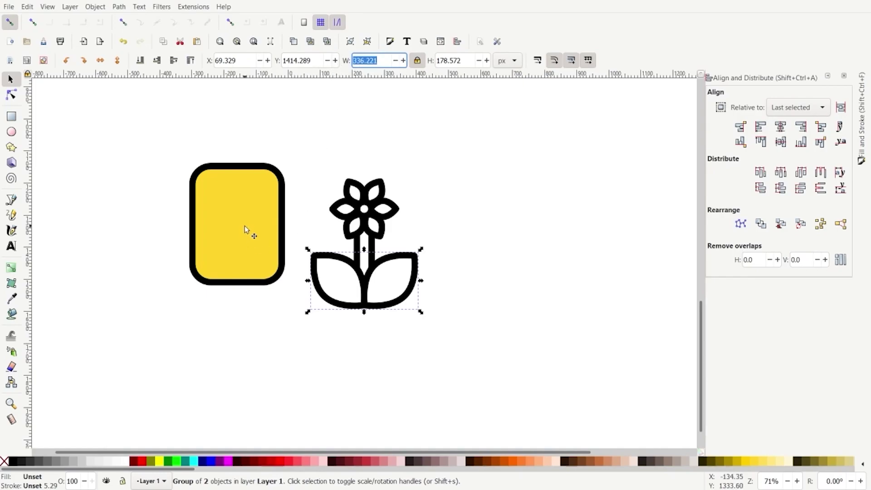
left_click(234, 214)
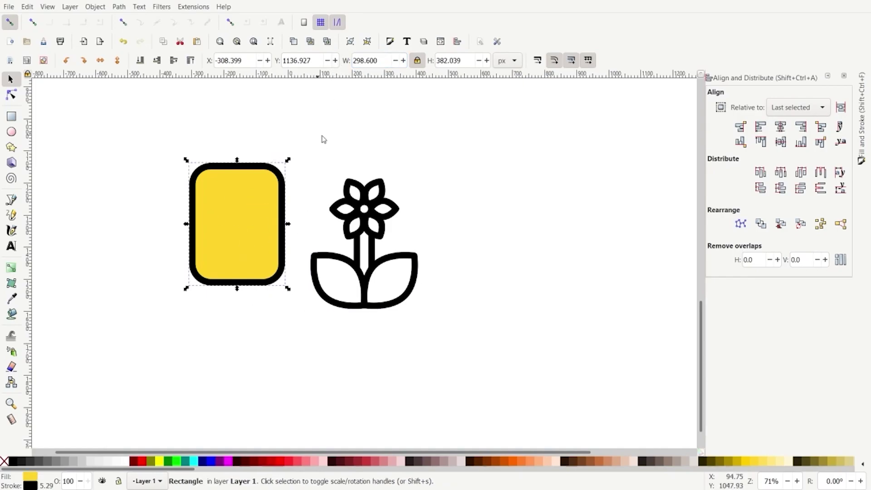
left_click(387, 59)
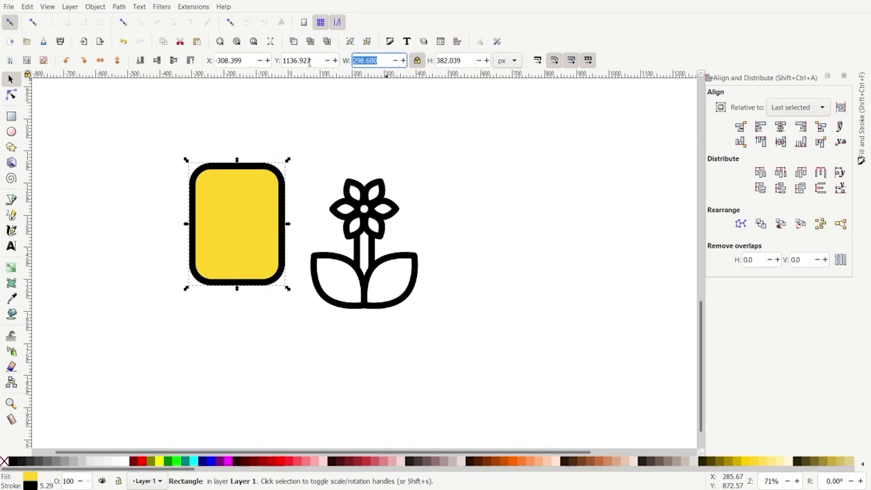
type("336.221")
key("Return")
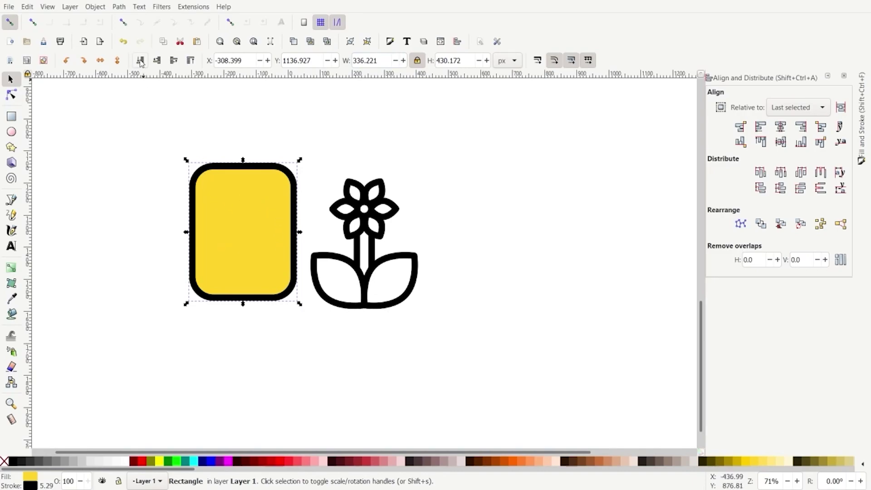
Centre the rectangle horizontally on the leaf group, align their bottom edges and deselect both
left_click(357, 309, "shift")
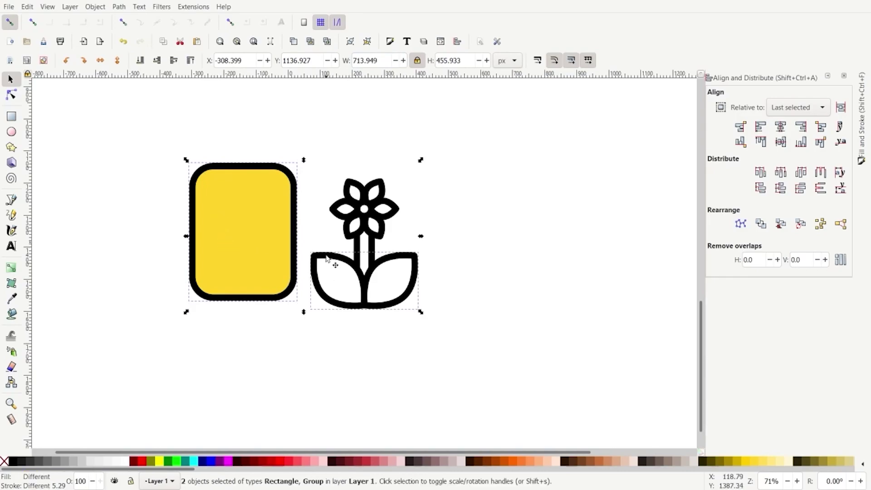
left_click(782, 127)
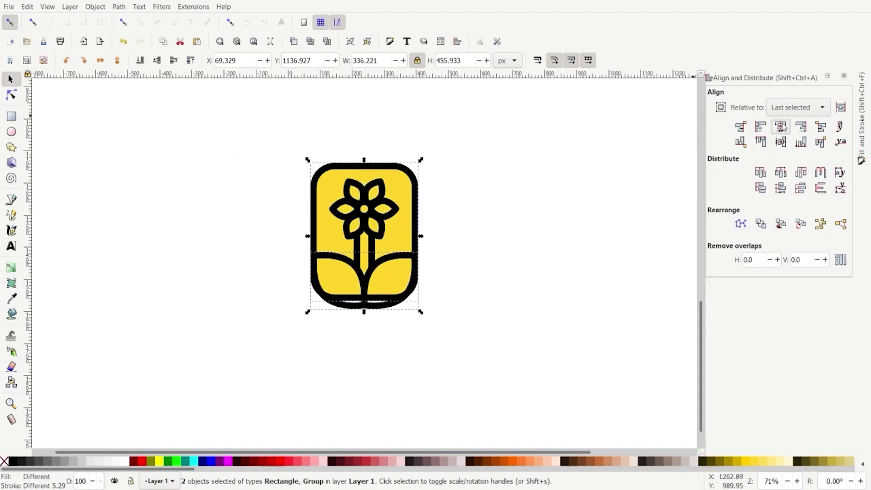
left_click(801, 142)
left_click(356, 377)
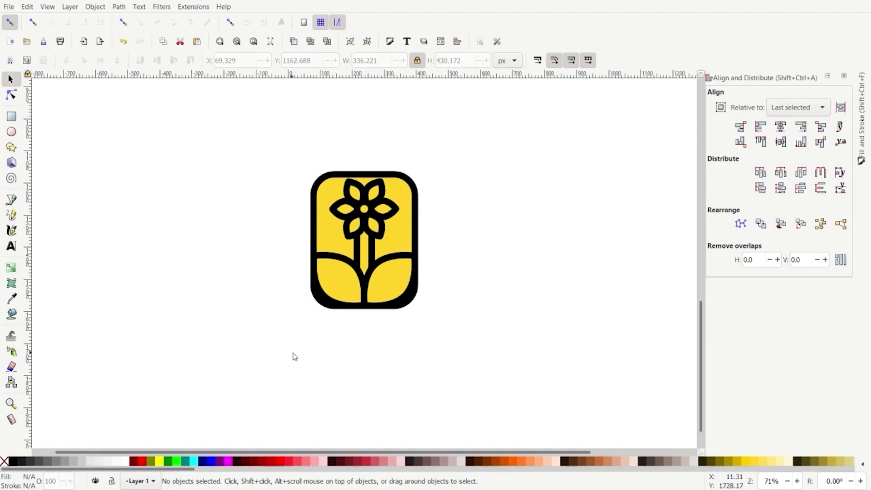
Stretch the rectangle upward to about 447 px high and enlarge its corner rounding until the lower corners follow the leaves' outer curves
scroll(305, 352, "up", 1, "ctrl")
scroll(362, 190, "up", 2)
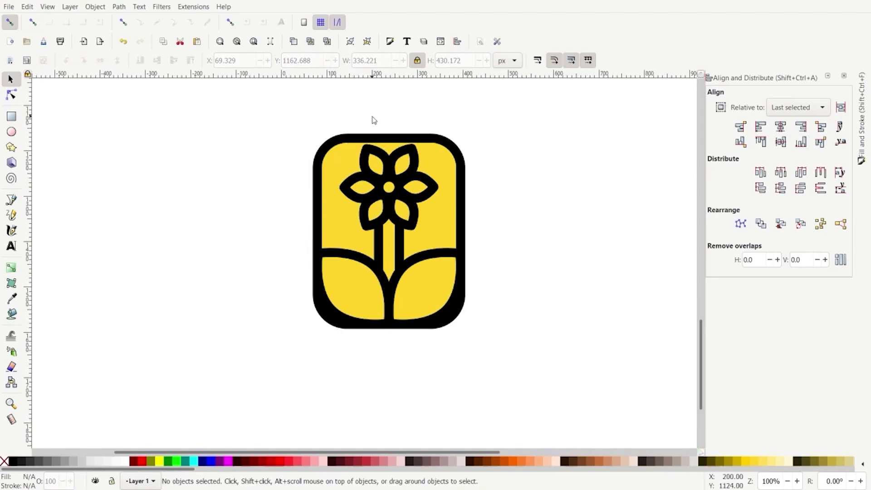
left_click(375, 145)
left_click_drag(389, 131, 390, 124)
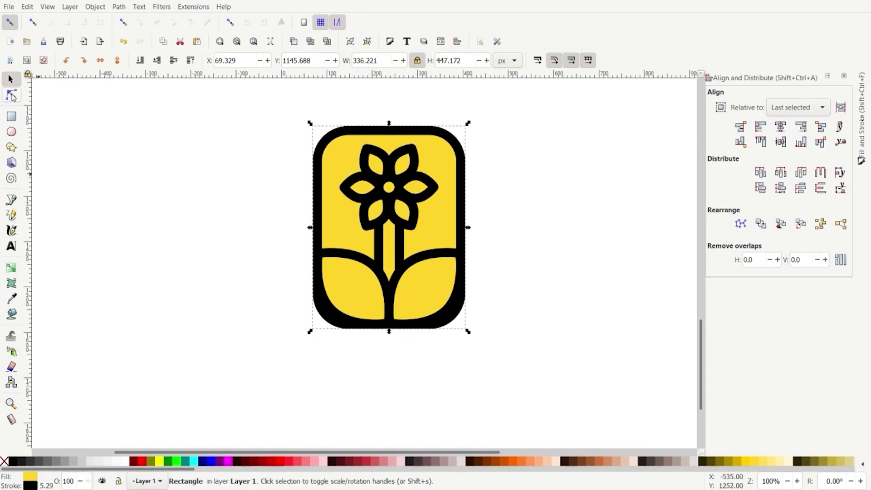
left_click(12, 95)
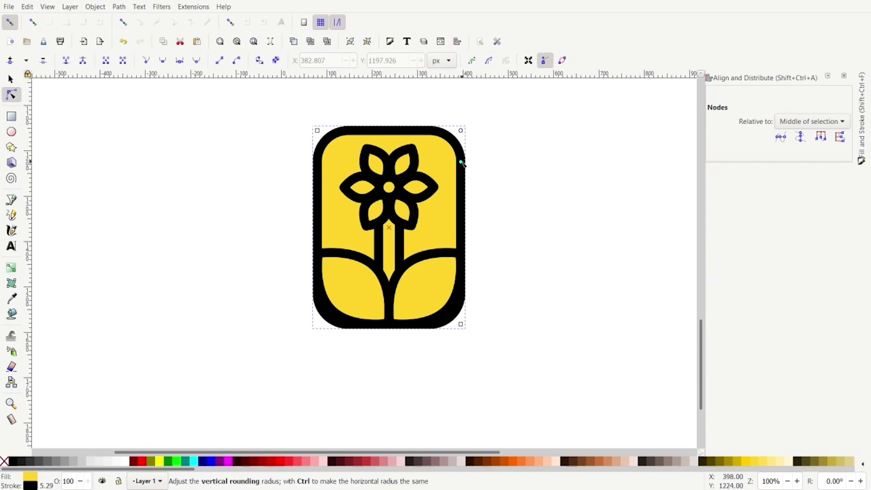
left_click_drag(460, 162, 466, 182)
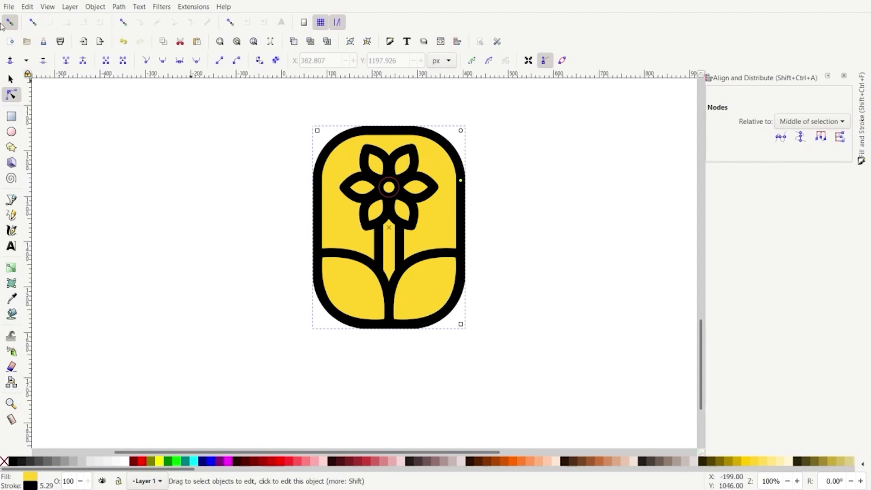
Convert the rounded rectangle to a path and remove its yellow fill
left_click(119, 7)
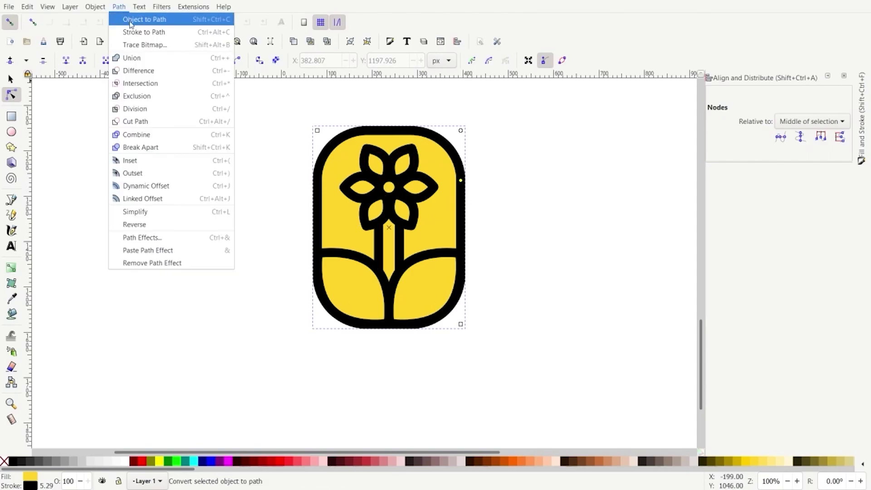
left_click(132, 18)
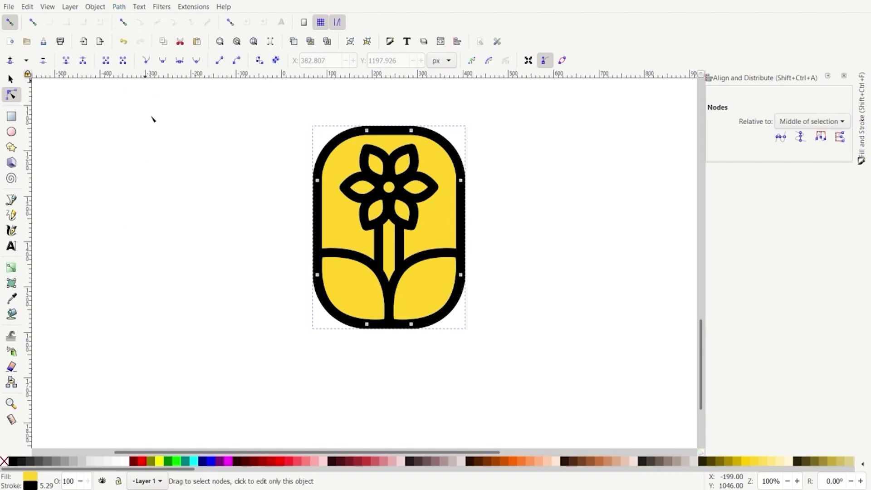
left_click(5, 461)
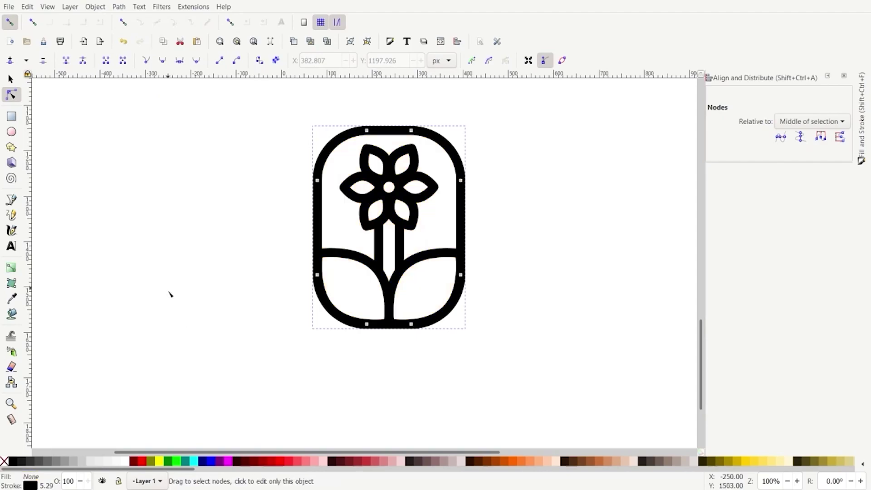
Select the frame, flower, stem and leaves together and ungroup them into individual paths
left_click(11, 79)
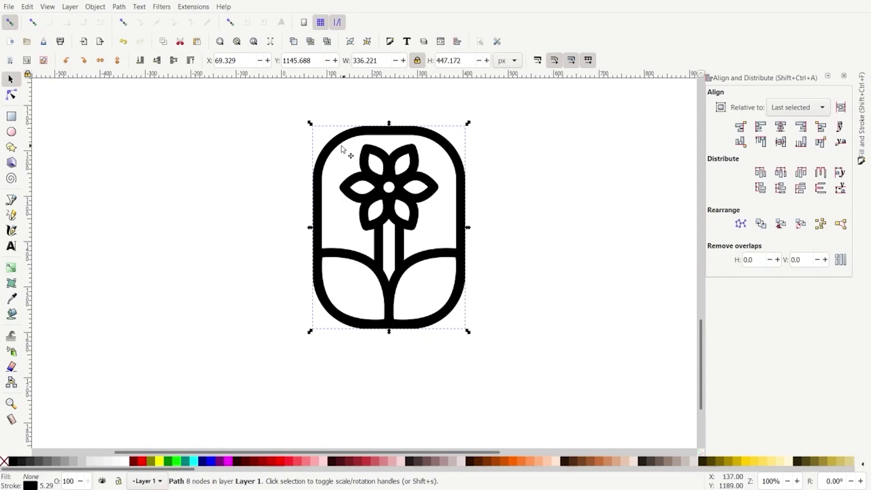
left_click_drag(272, 117, 501, 365)
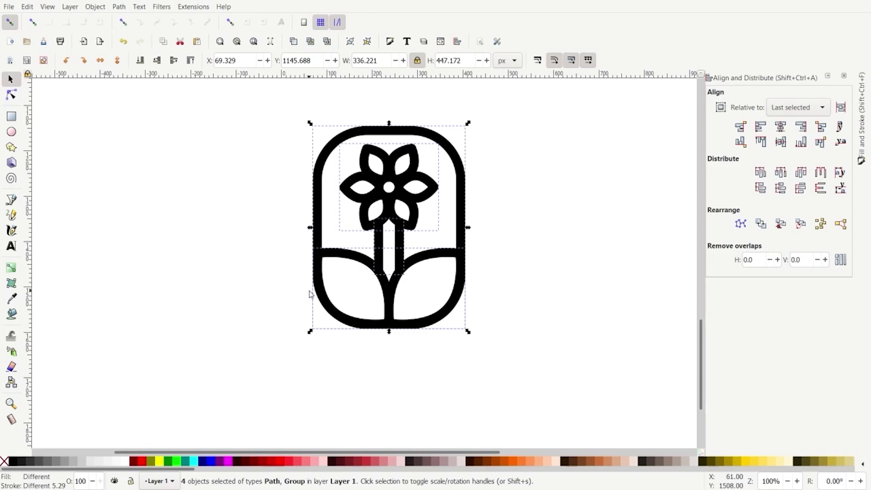
left_click(368, 42)
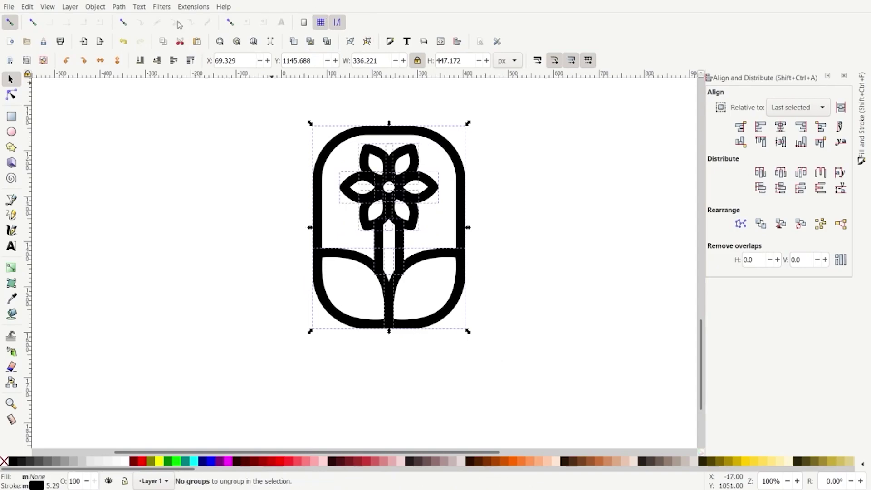
key("ctrl")
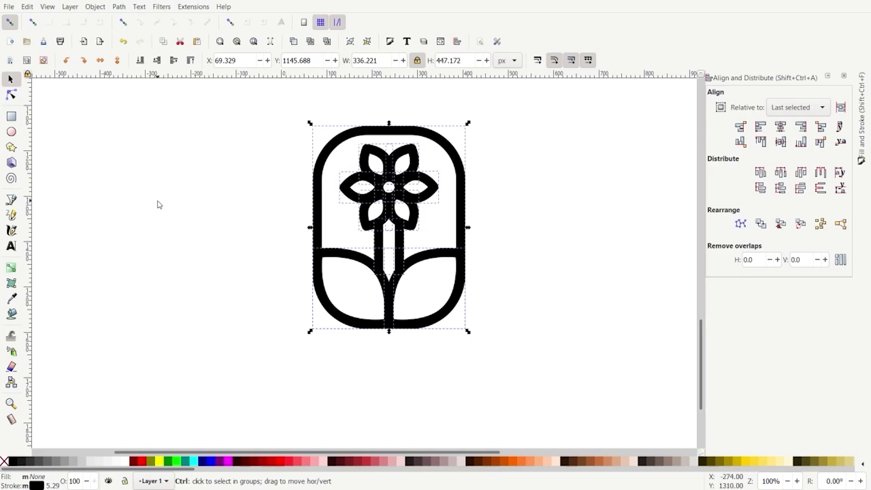
Duplicate the whole line-art logo, place the copy to its right and reselect the original's pieces
key("ctrl+d")
left_click_drag(380, 197, 594, 198)
left_click_drag(252, 103, 499, 351)
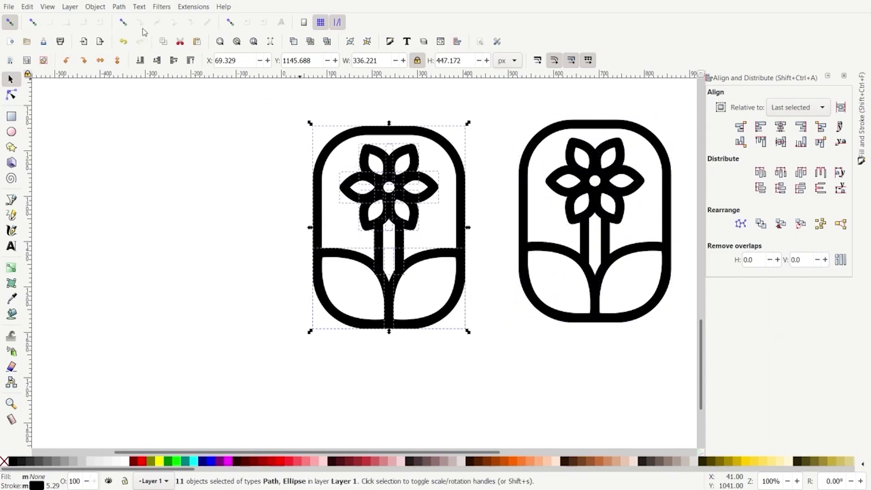
Convert the strokes of the original logo's pieces to paths and unite them into one path
left_click(130, 6)
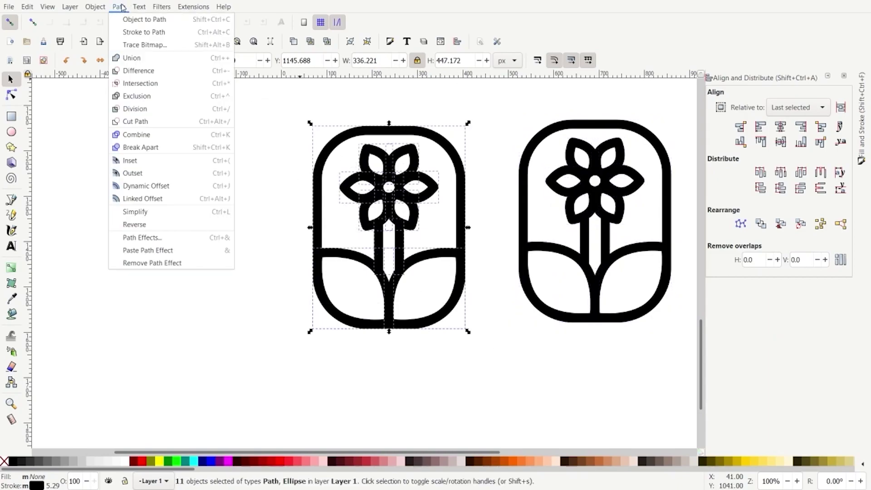
left_click(131, 32)
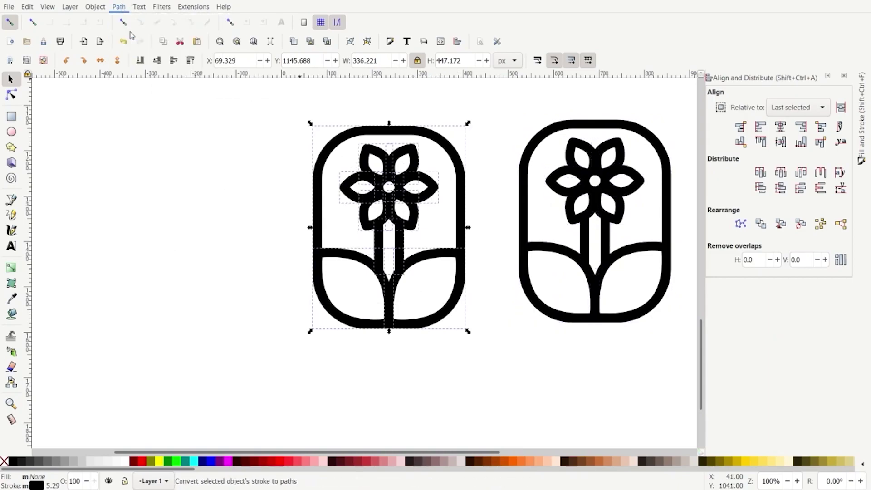
left_click(119, 6)
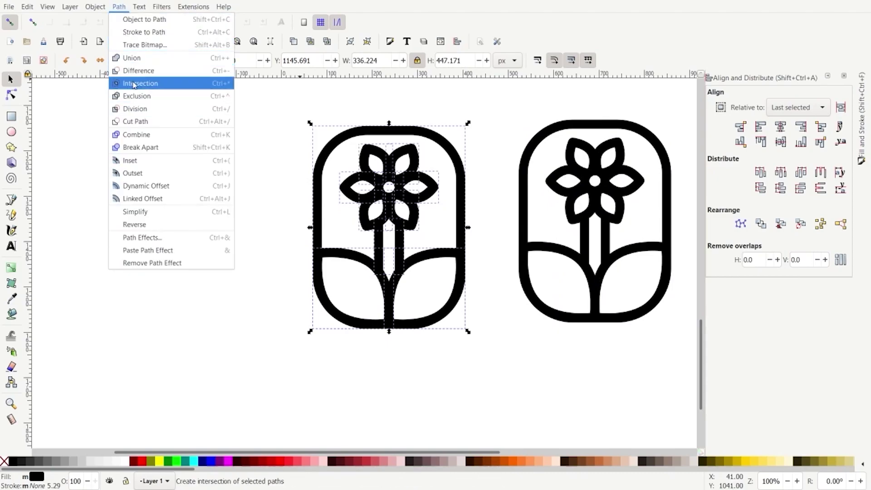
left_click(133, 58)
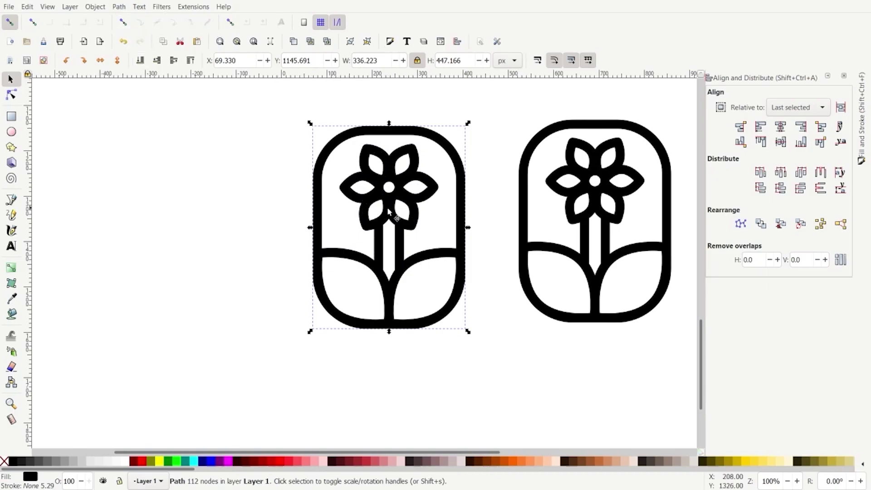
Duplicate the united logo, place the copy to its left and reselect the centre one
key("ctrl+d")
left_click_drag(396, 212, 156, 210)
left_click(399, 200)
Break the centre logo apart into separate shapes and deselect them
left_click(125, 8)
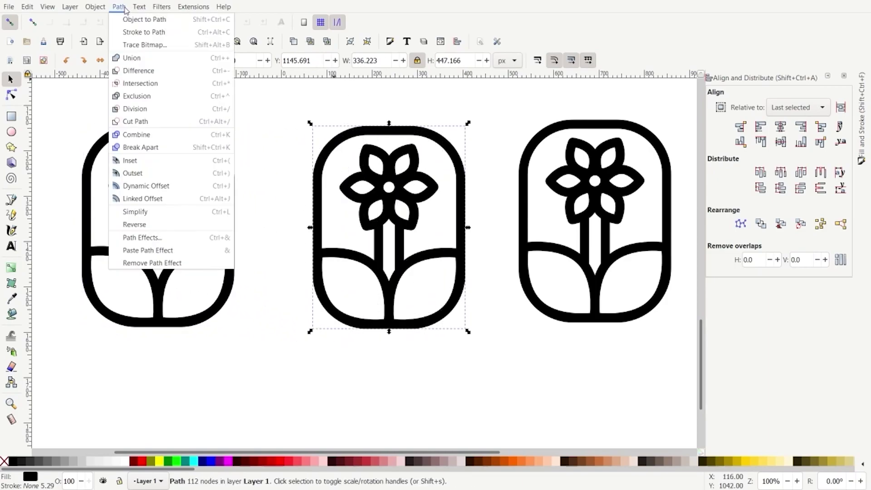
left_click(137, 150)
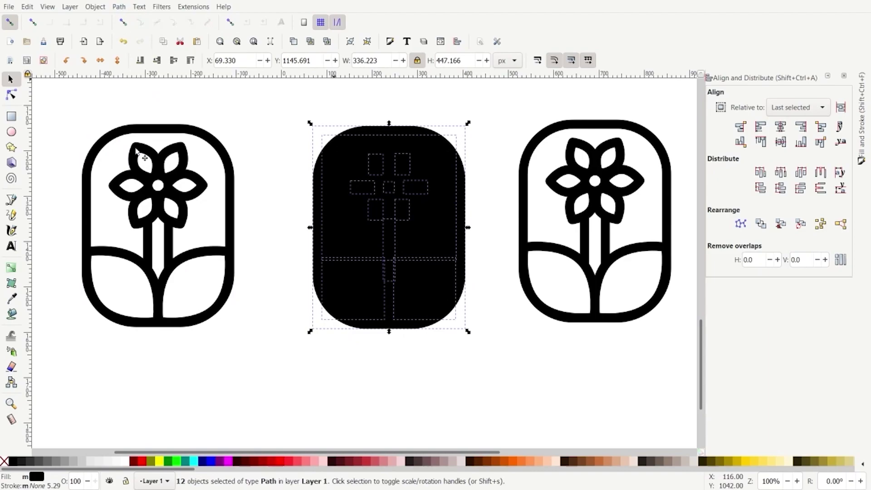
left_click(260, 119)
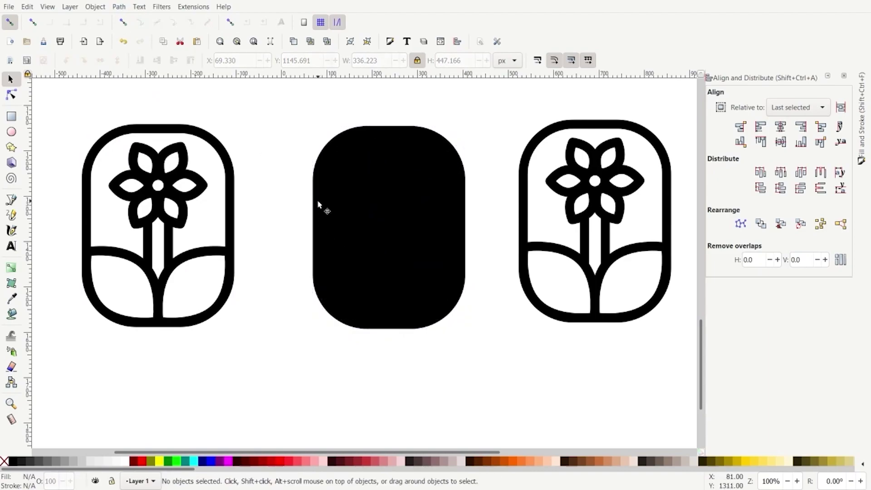
Fill the six petals and flower centre of the broken-apart logo with the yellow (#ffd42a) sampled from the reference logo's petals
left_click(326, 265)
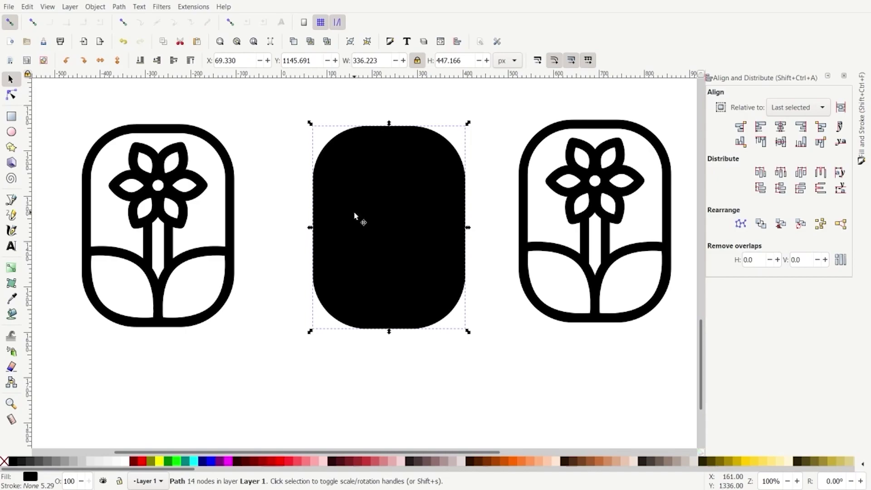
left_click(141, 63)
left_click(256, 113)
left_click_drag(256, 110, 489, 239)
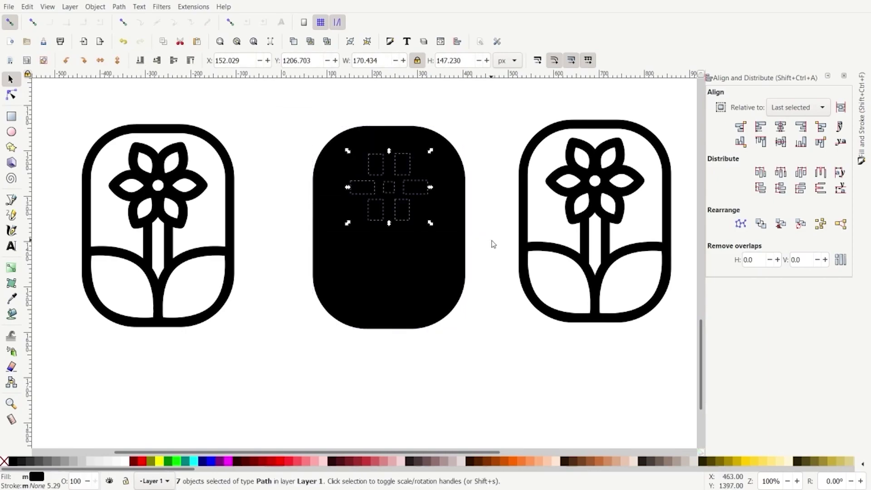
key("ctrl")
scroll(452, 218, "down", 1)
scroll(451, 219, "up", 3)
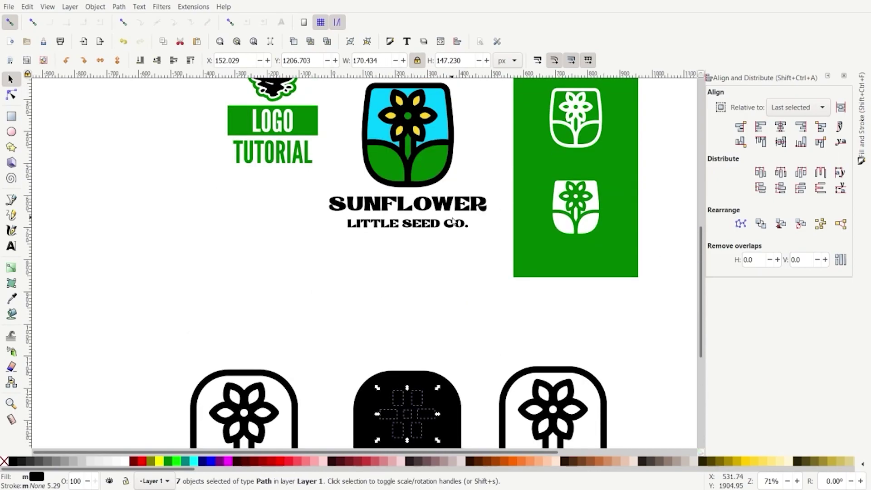
key("d")
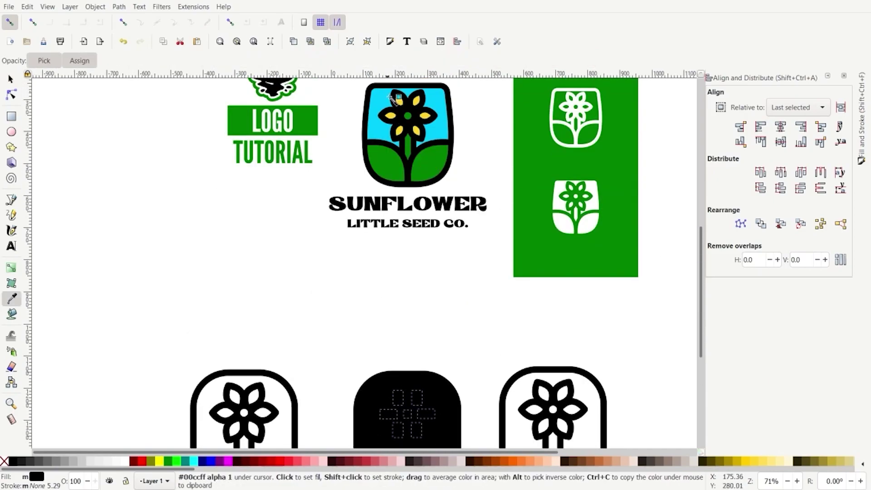
left_click(394, 117)
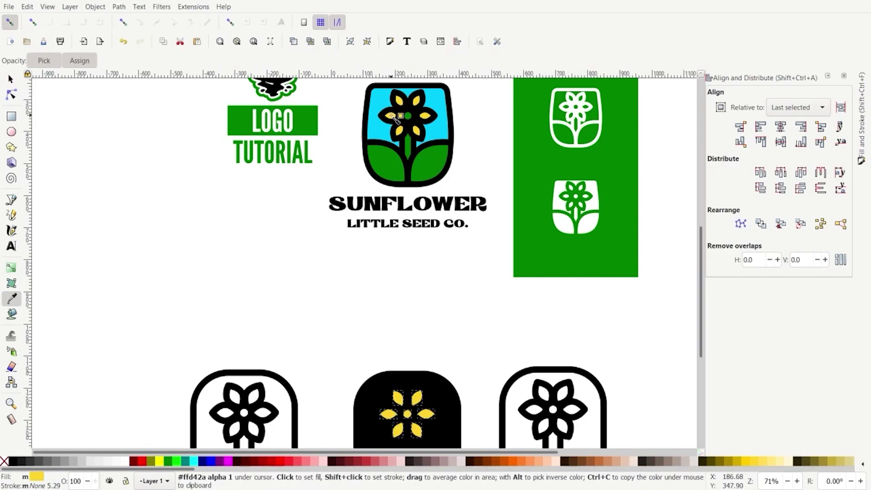
scroll(451, 249, "down", 4)
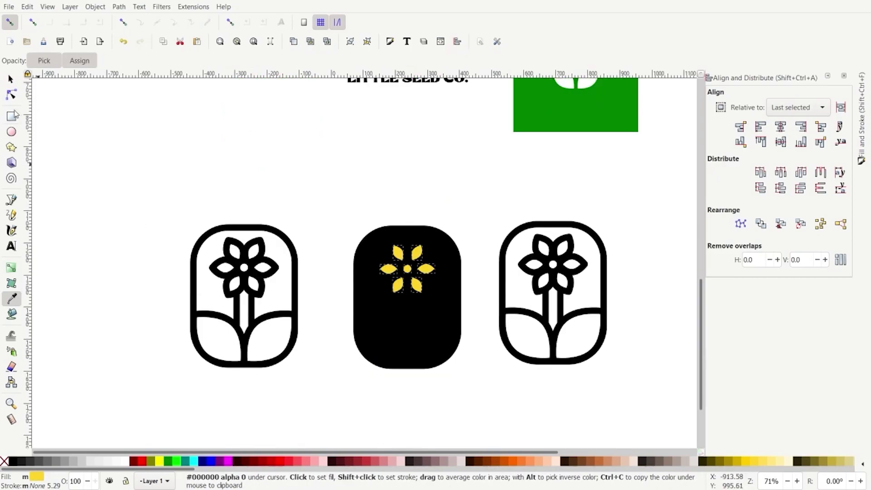
Fill the large rounded backing shape of the centre logo with red
left_click(11, 78)
left_click(372, 247)
left_click(402, 370)
left_click(401, 353)
left_click(435, 370)
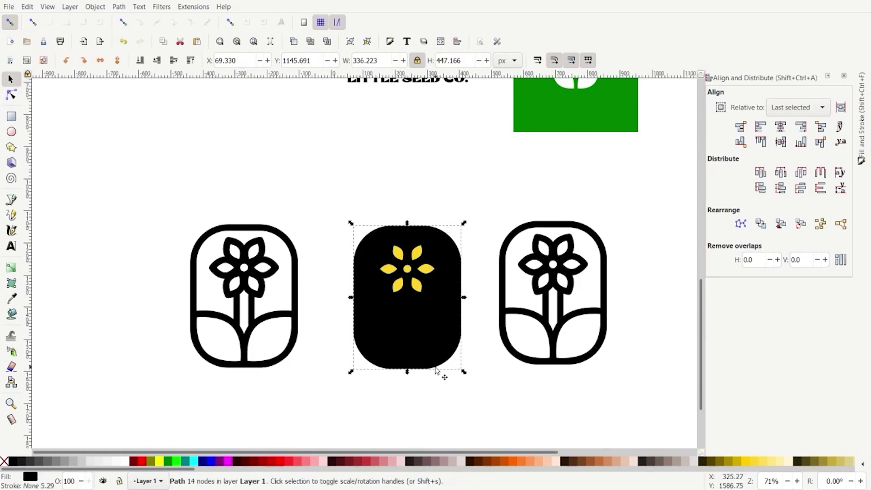
left_click(278, 462)
Fill the background shape behind the flower with the light blue sampled from the reference logo's sky
left_click(350, 404)
left_click(374, 305)
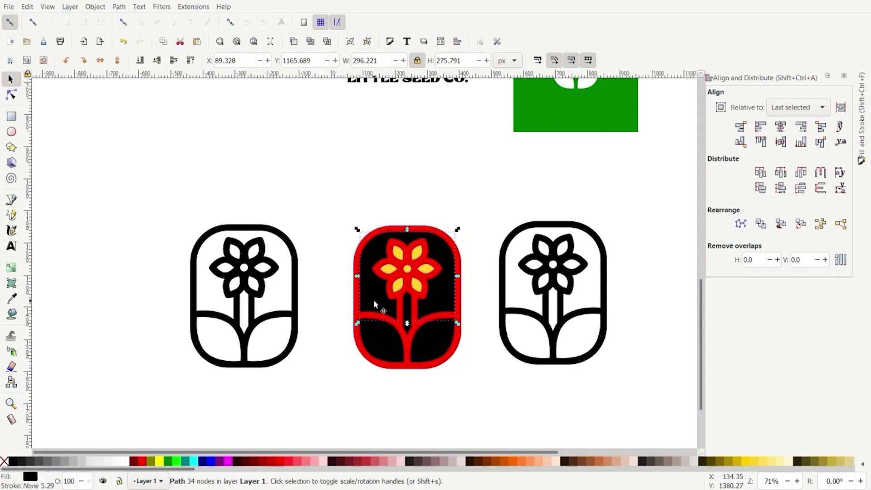
scroll(374, 305, "up", 8)
key("d")
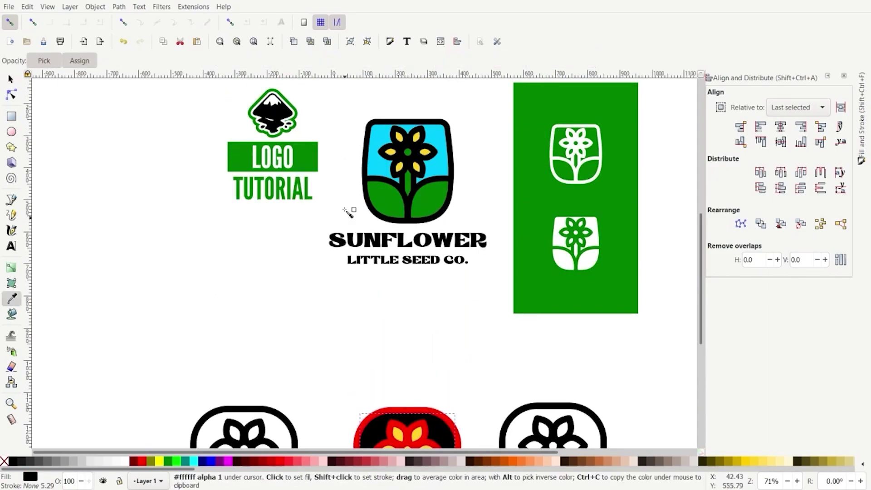
left_click(380, 169)
left_click(11, 79)
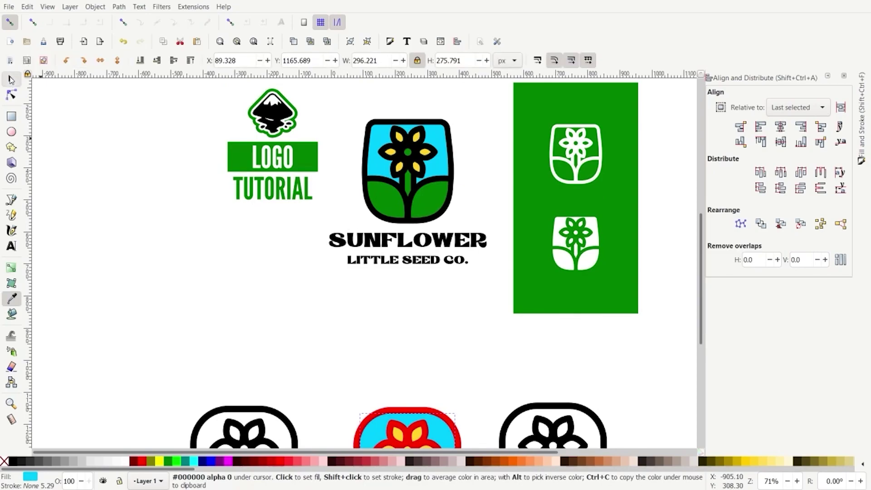
Select the stem and both leaves of the centre logo together and fill them green
scroll(282, 249, "down", 6)
left_click(406, 344)
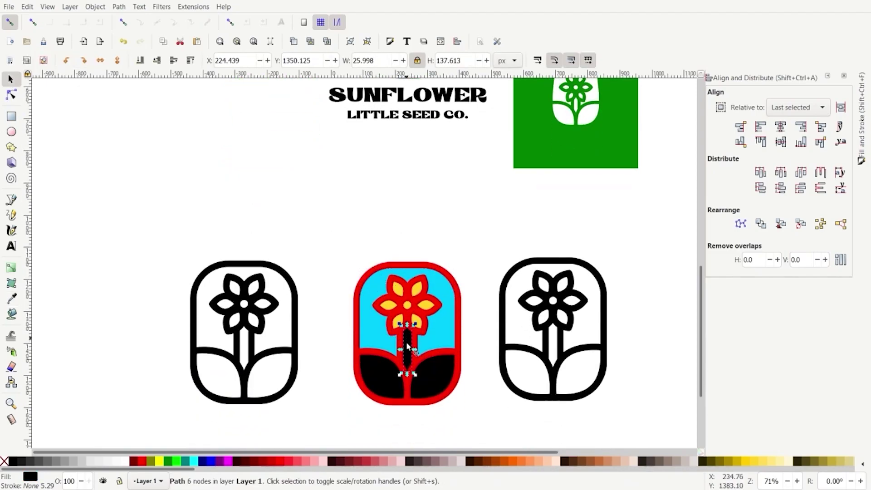
left_click(374, 368, "shift")
left_click(424, 380, "shift")
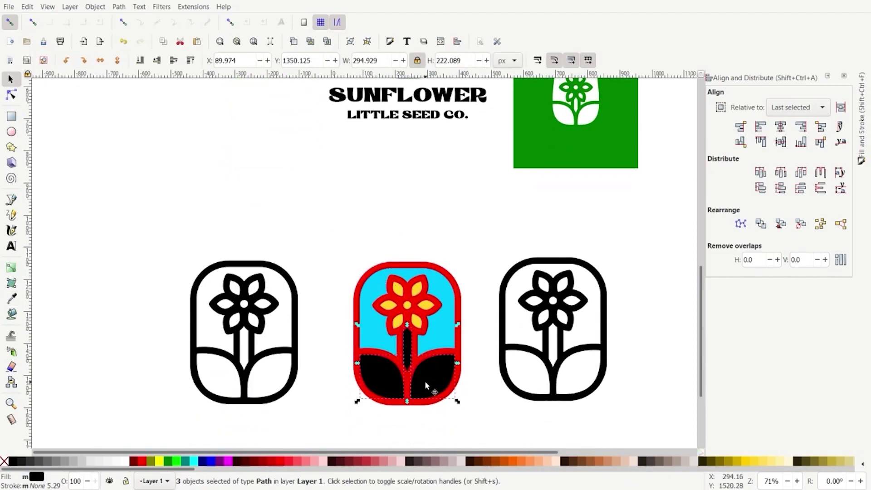
left_click(167, 462)
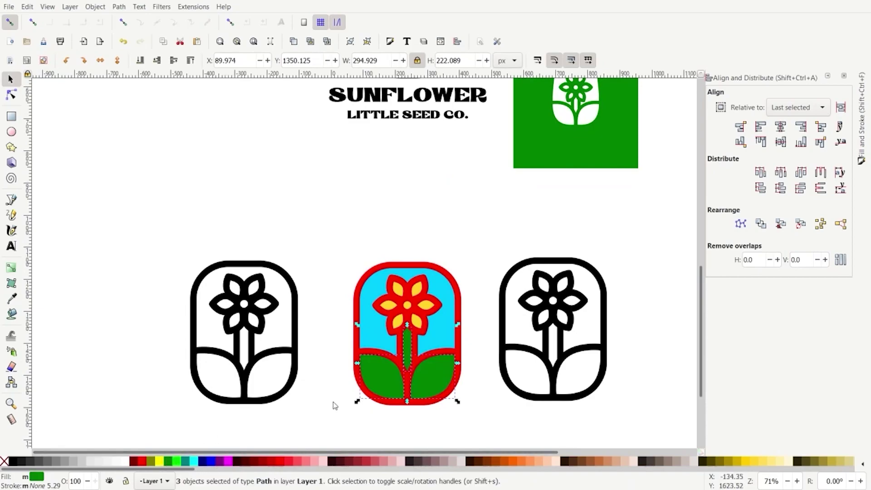
Fill the flower's centre circle with the green sampled from the leaf and the backing outline shape with black
left_click(323, 201)
left_click(407, 309)
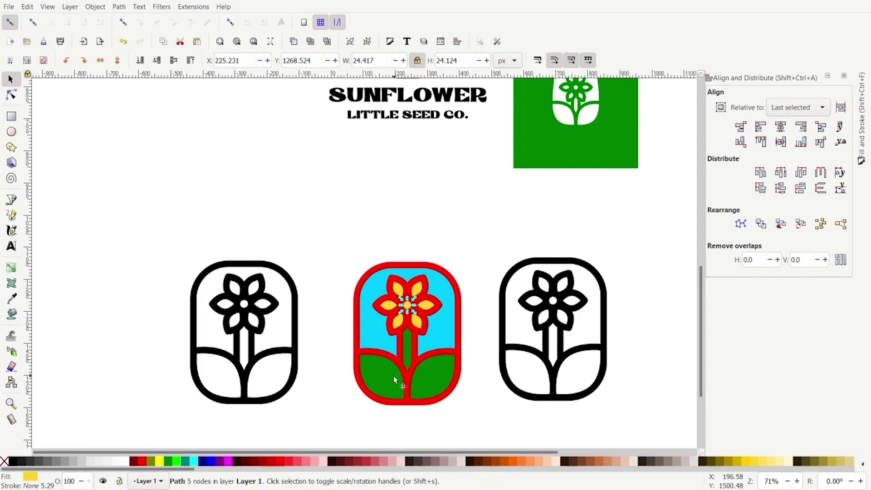
key("d")
left_click(386, 371)
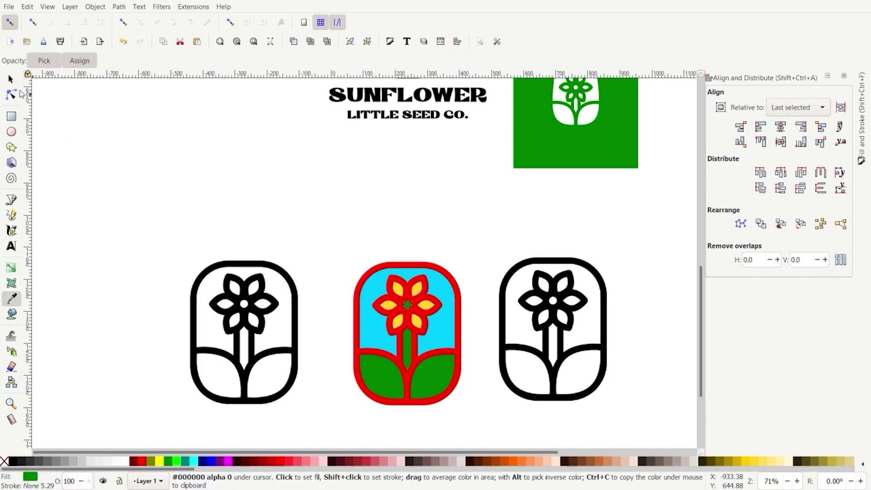
left_click(11, 81)
left_click(378, 268)
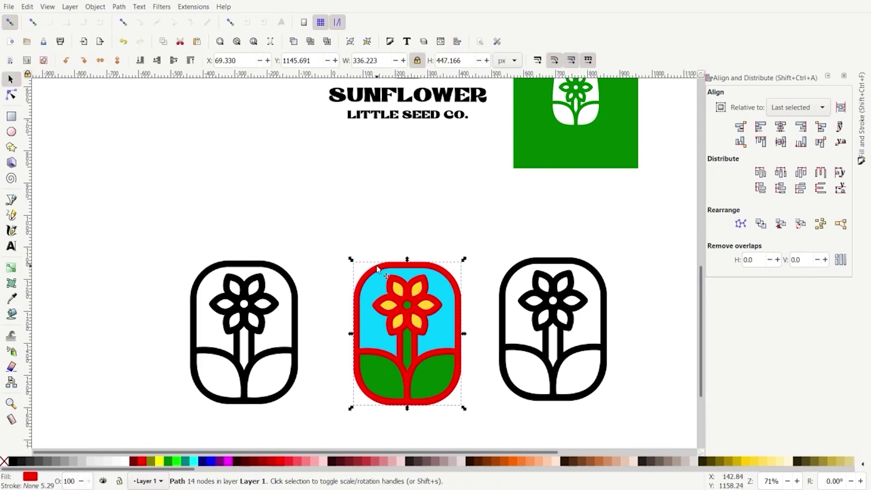
left_click(12, 461)
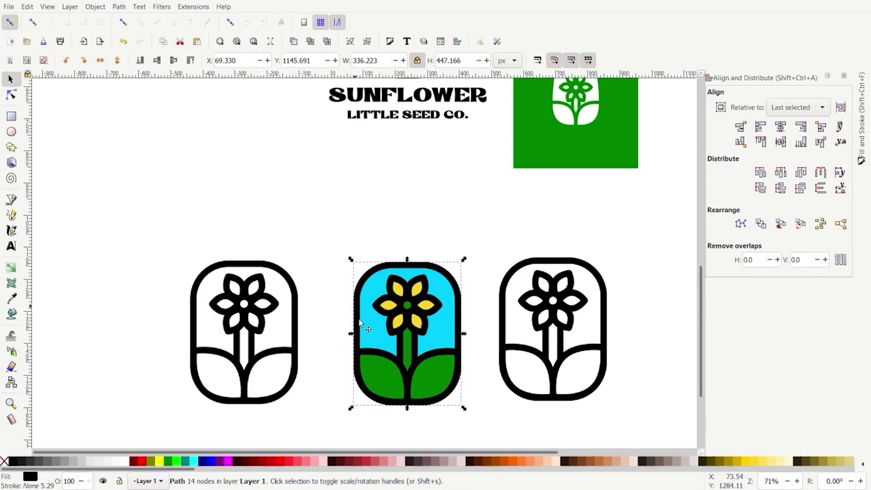
Duplicate all pieces of the coloured logo, place the copy below the row of logos and deselect it
scroll(431, 332, "down", 1)
scroll(275, 347, "down", 1)
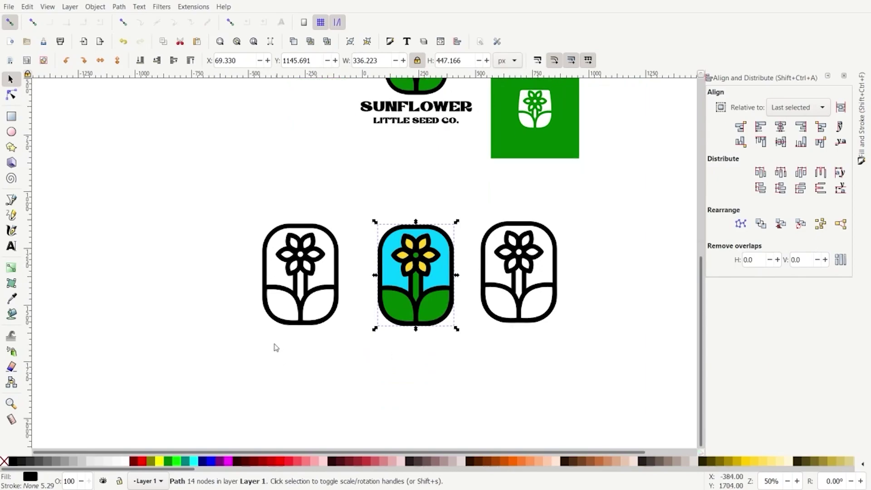
left_click_drag(225, 209, 376, 366)
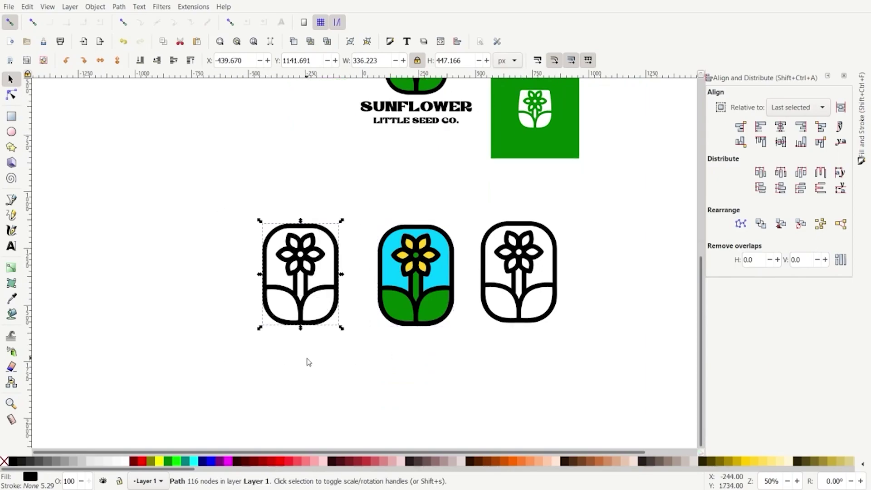
scroll(293, 343, "up", 1)
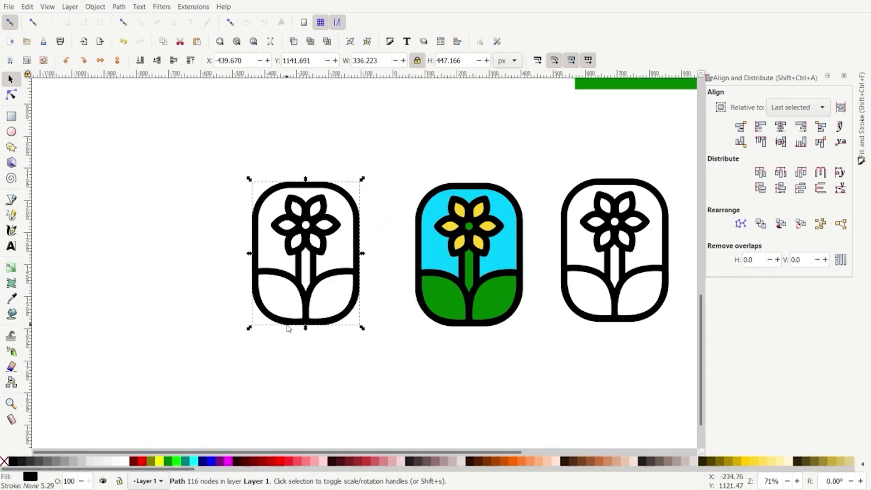
left_click_drag(391, 142, 543, 361)
scroll(542, 362, "down", 4)
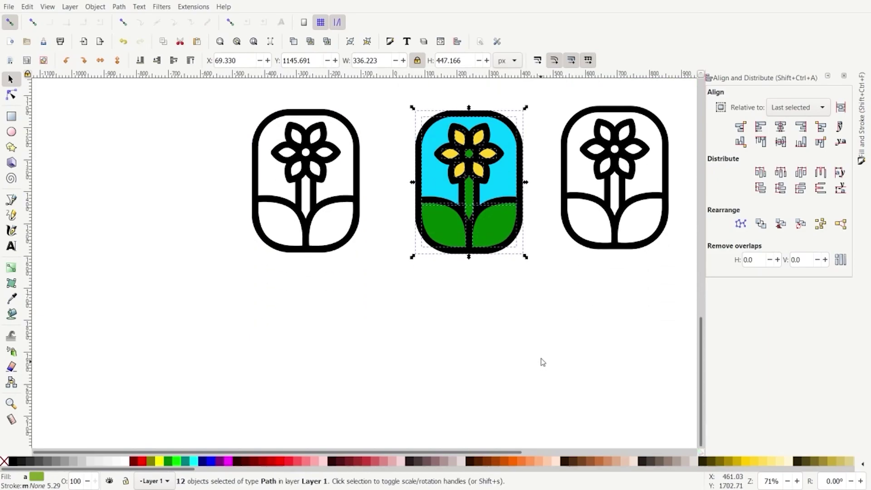
key("ctrl+d")
left_click_drag(443, 135, 375, 294)
left_click(504, 313)
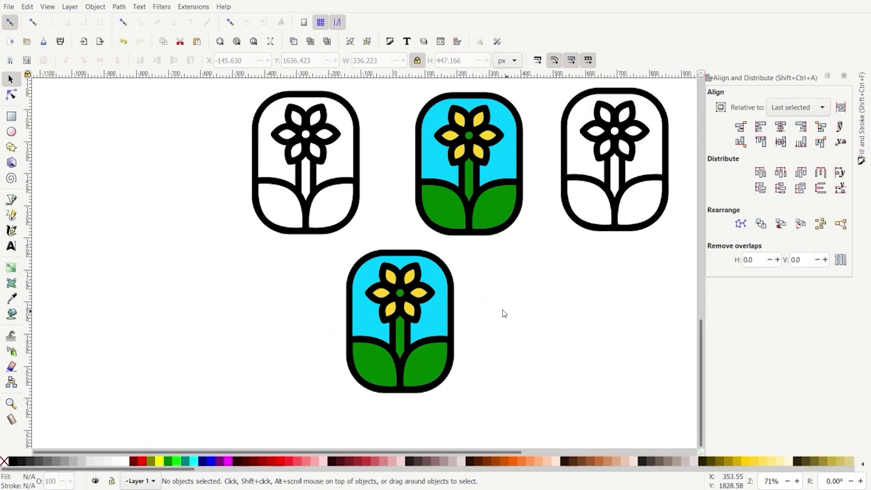
Move the black backing shape out to the right of the lower copy and fill the copy's remaining pieces black
left_click(452, 308)
left_click_drag(453, 311, 638, 312)
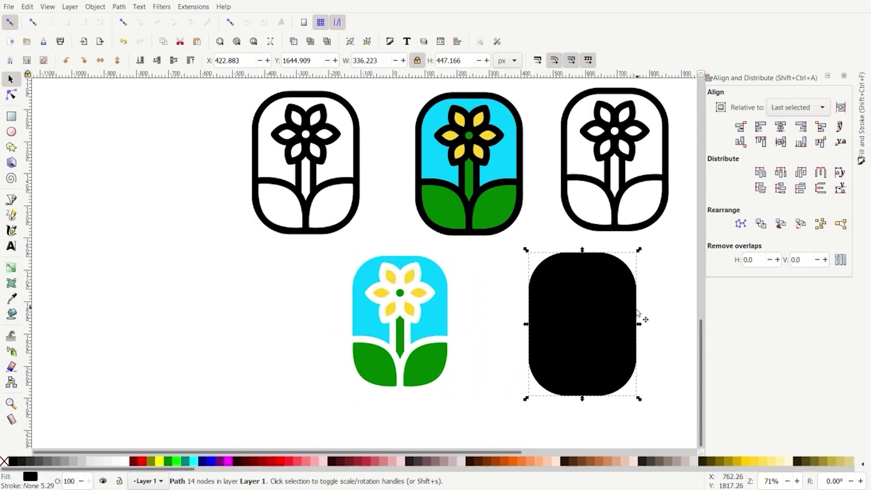
left_click_drag(486, 394, 322, 245)
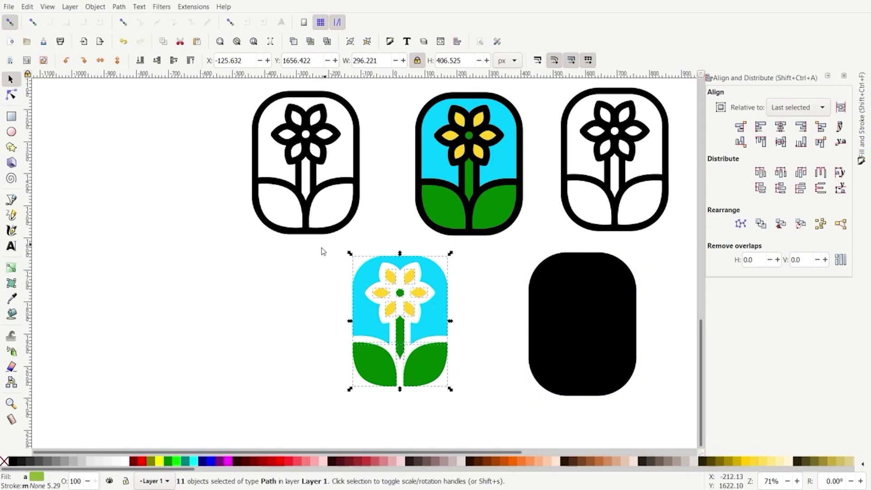
left_click(125, 462)
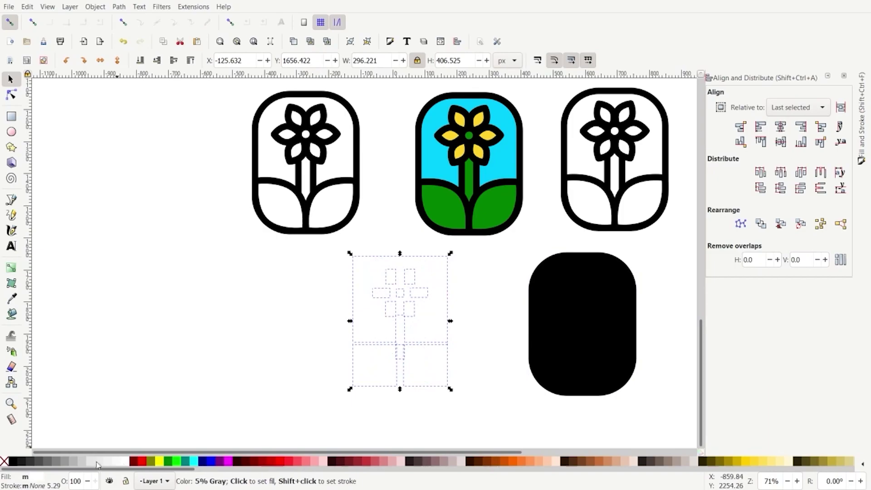
left_click(13, 462)
left_click(127, 384)
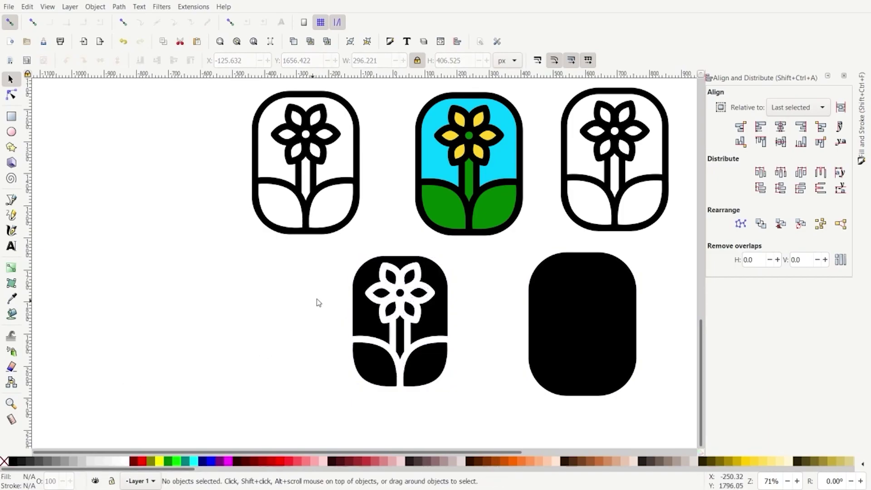
scroll(481, 385, "down", 3)
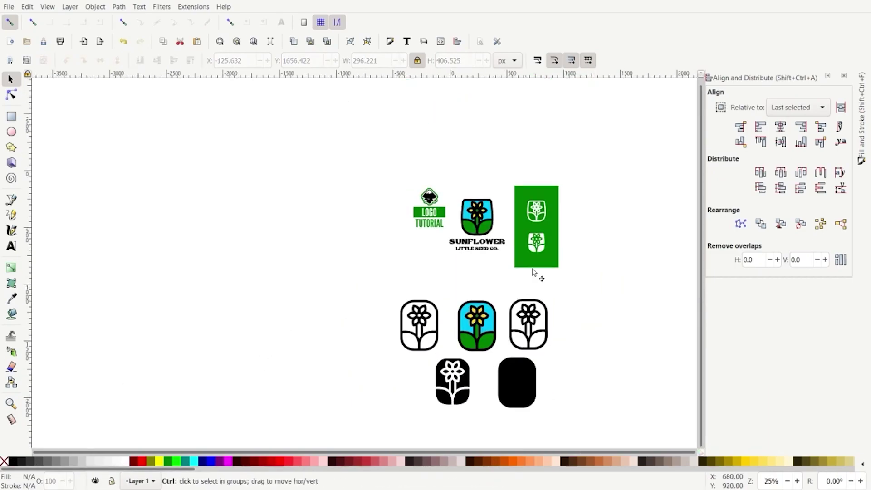
scroll(537, 274, "up", 1)
scroll(474, 339, "up", 1)
scroll(427, 373, "up", 1)
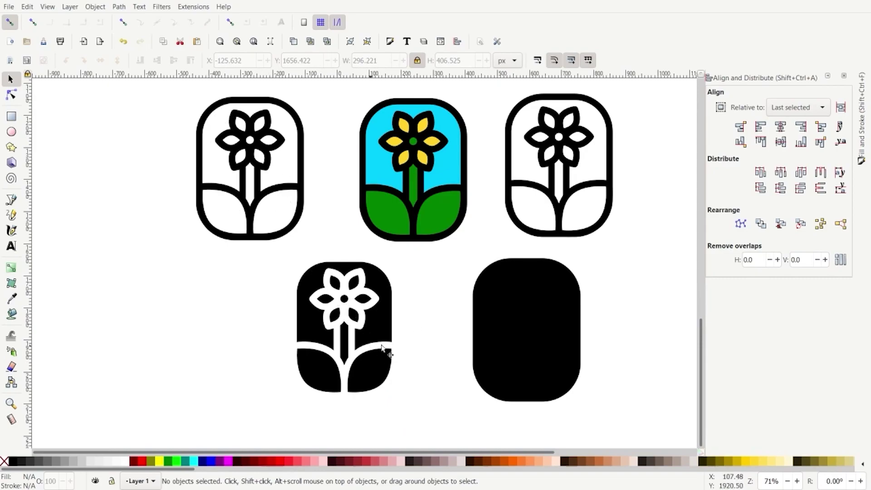
scroll(430, 349, "down", 1)
scroll(431, 349, "up", 1)
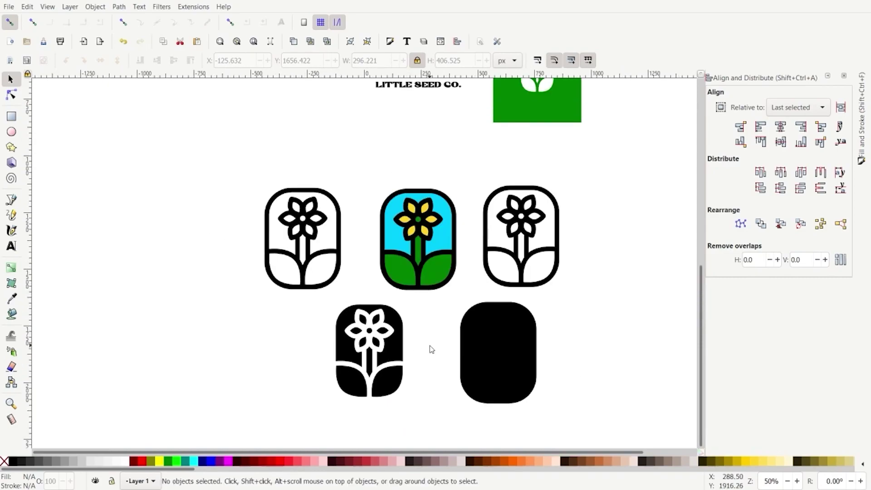
scroll(431, 350, "down", 1)
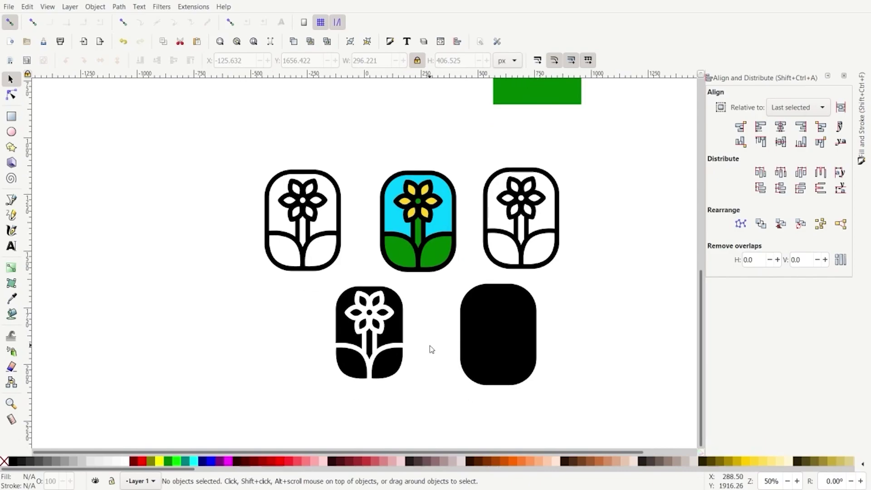